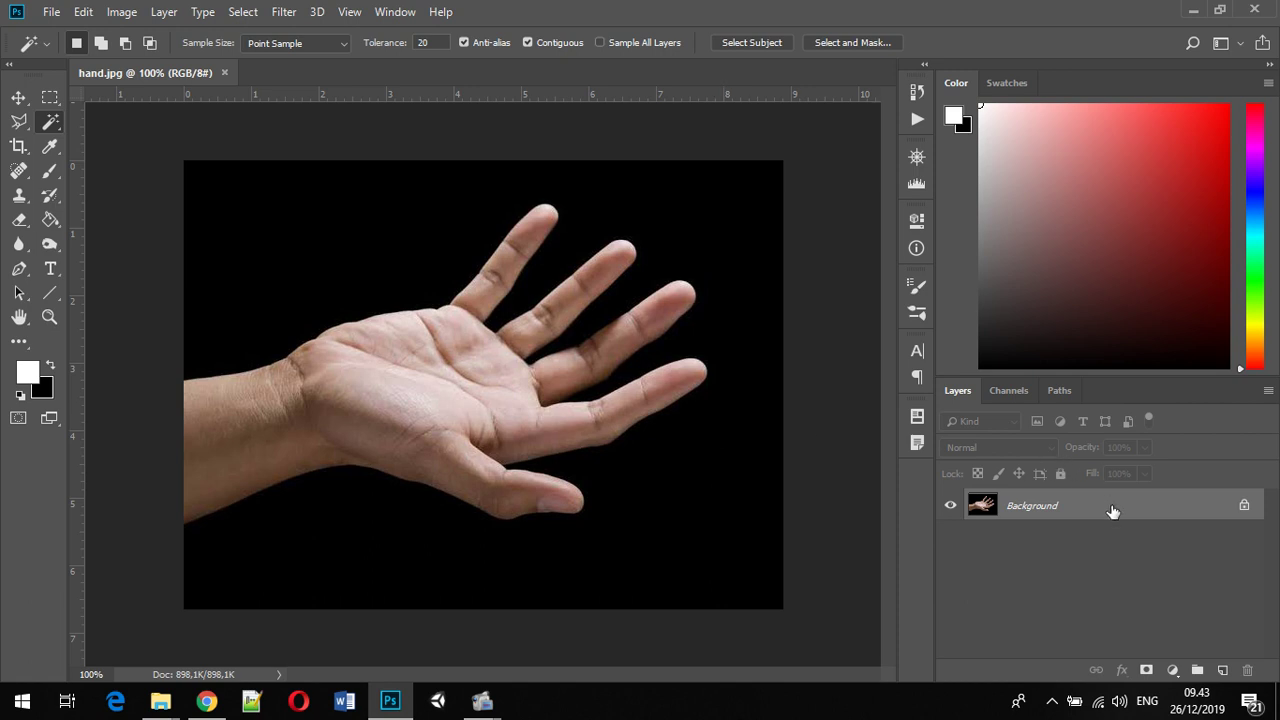
Duplicate the Background layer and delete the black backdrop around the hand on the copy using the Magic Wand
{"action": "left_click_drag", "start_coordinate": [1113, 511], "coordinate": [1111, 505]}
{"action": "key", "text": "ctrl+j"}
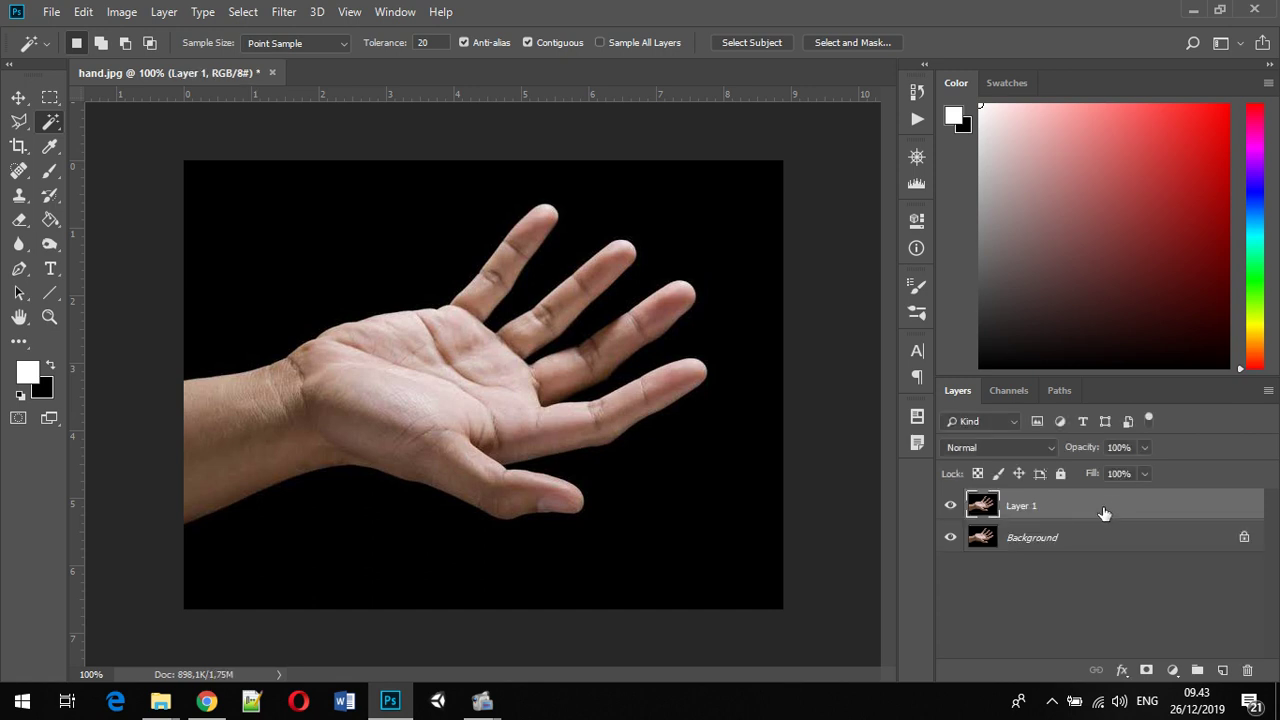
{"action": "left_click", "coordinate": [689, 507]}
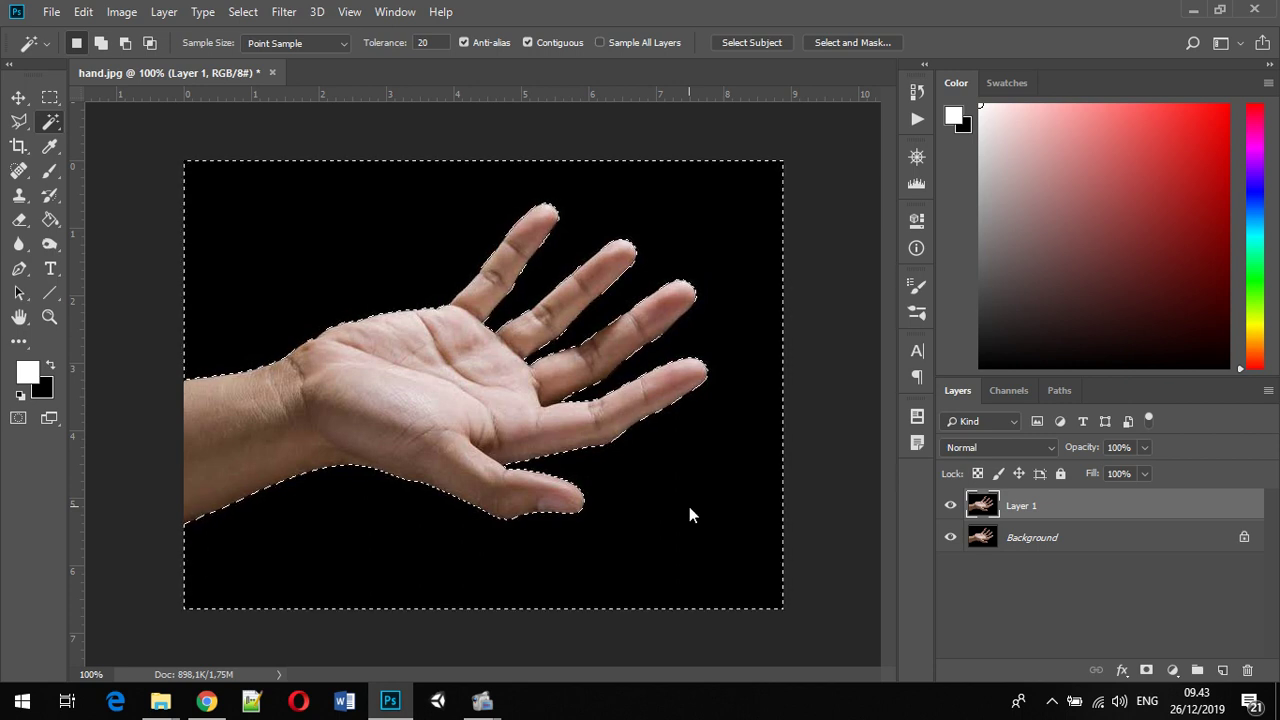
{"action": "right_click", "coordinate": [47, 130]}
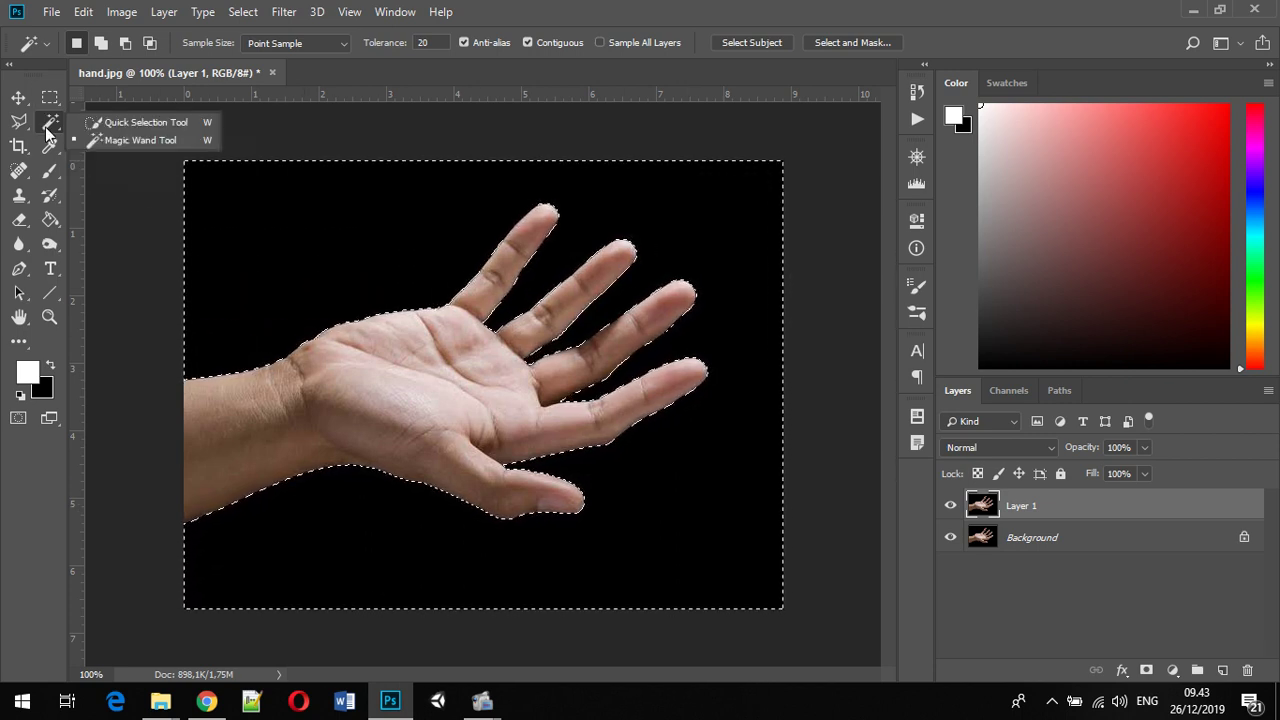
{"action": "left_click", "coordinate": [100, 139]}
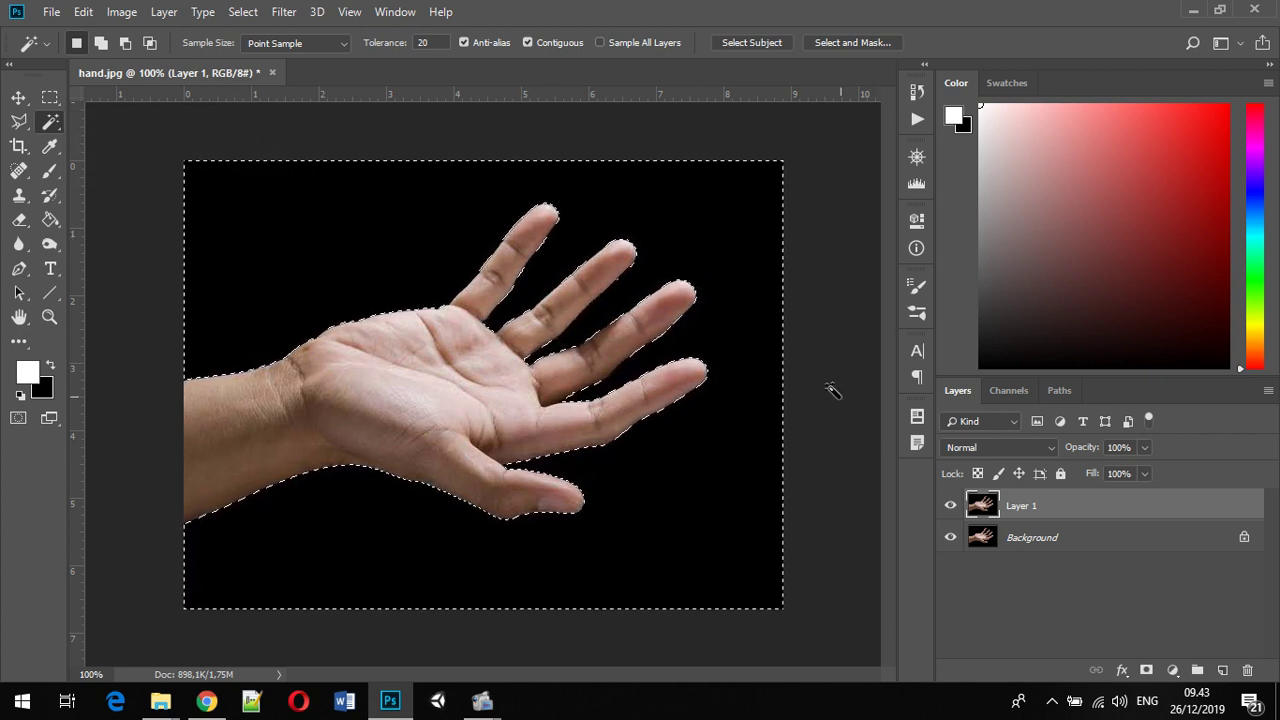
{"action": "key", "text": "Delete"}
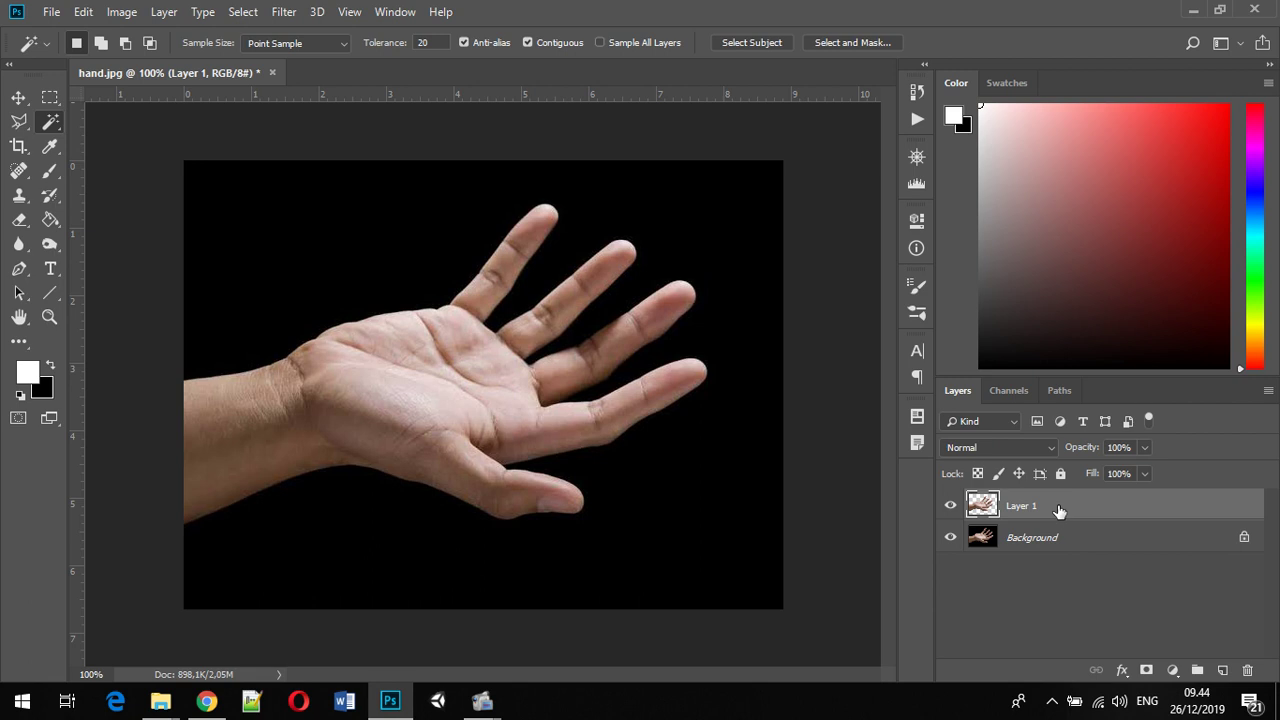
{"action": "left_click", "coordinate": [84, 12]}
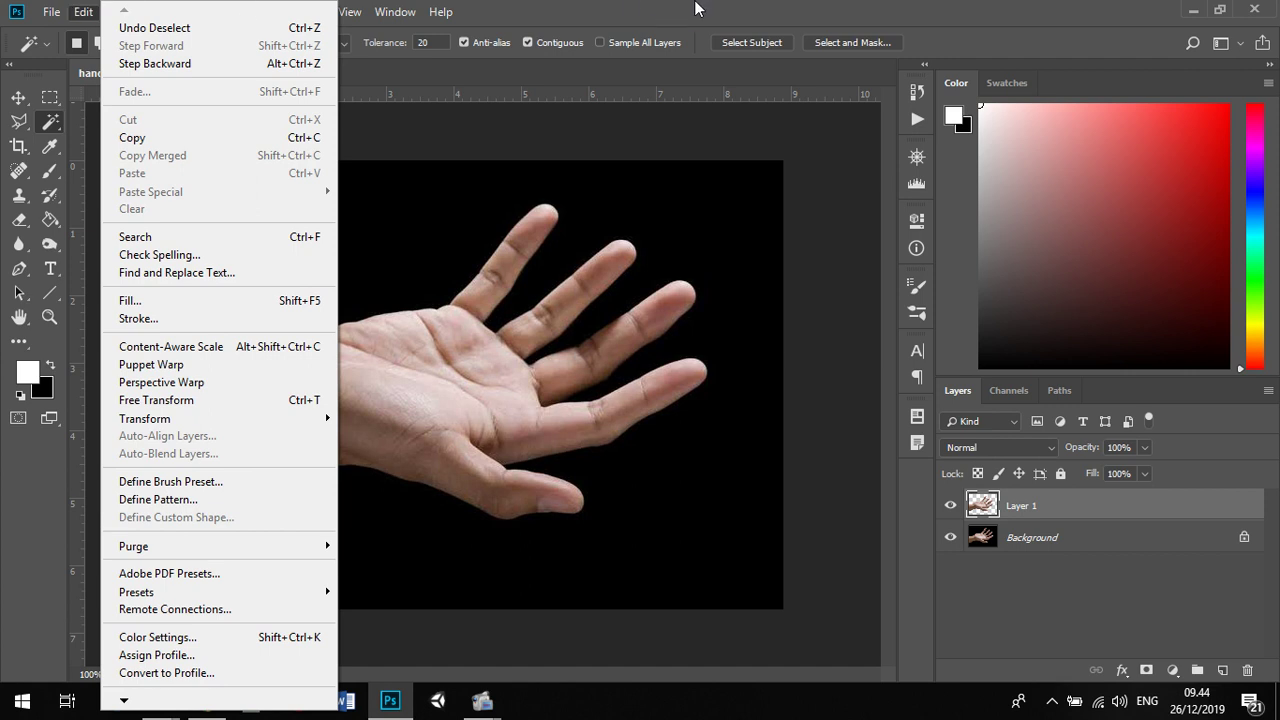
{"action": "left_click", "coordinate": [698, 8]}
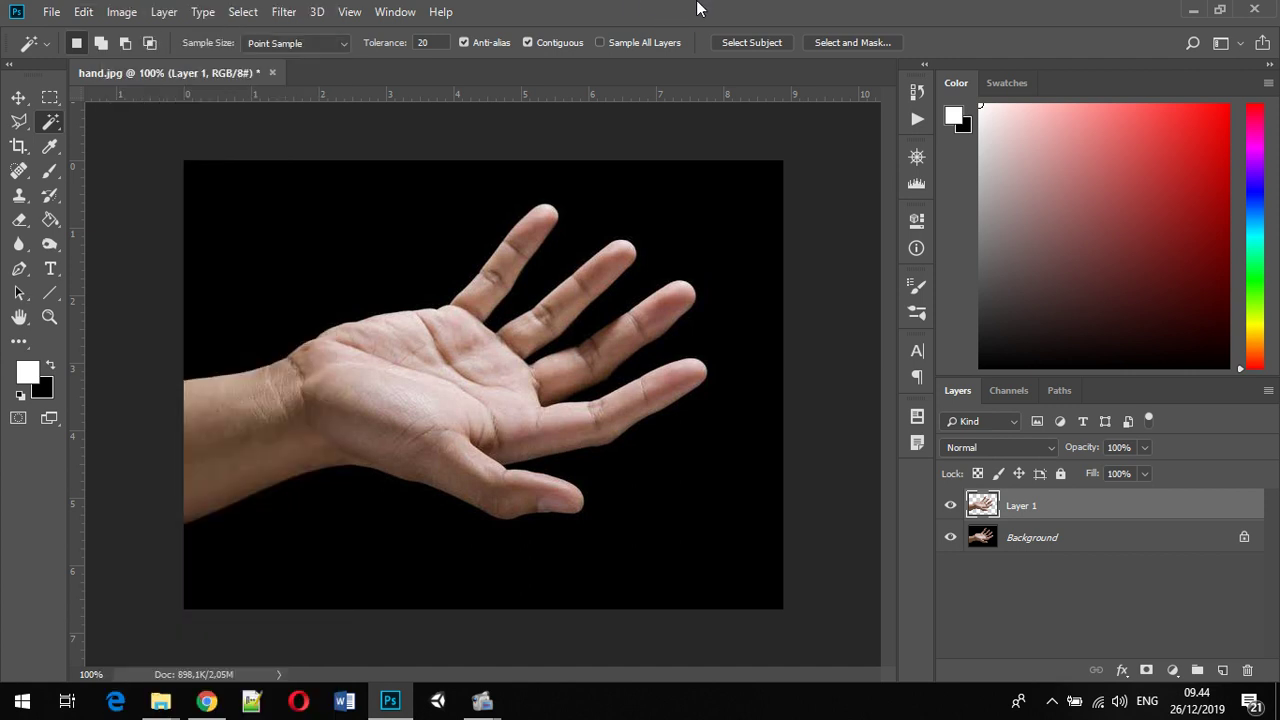
{"action": "left_click", "coordinate": [121, 12]}
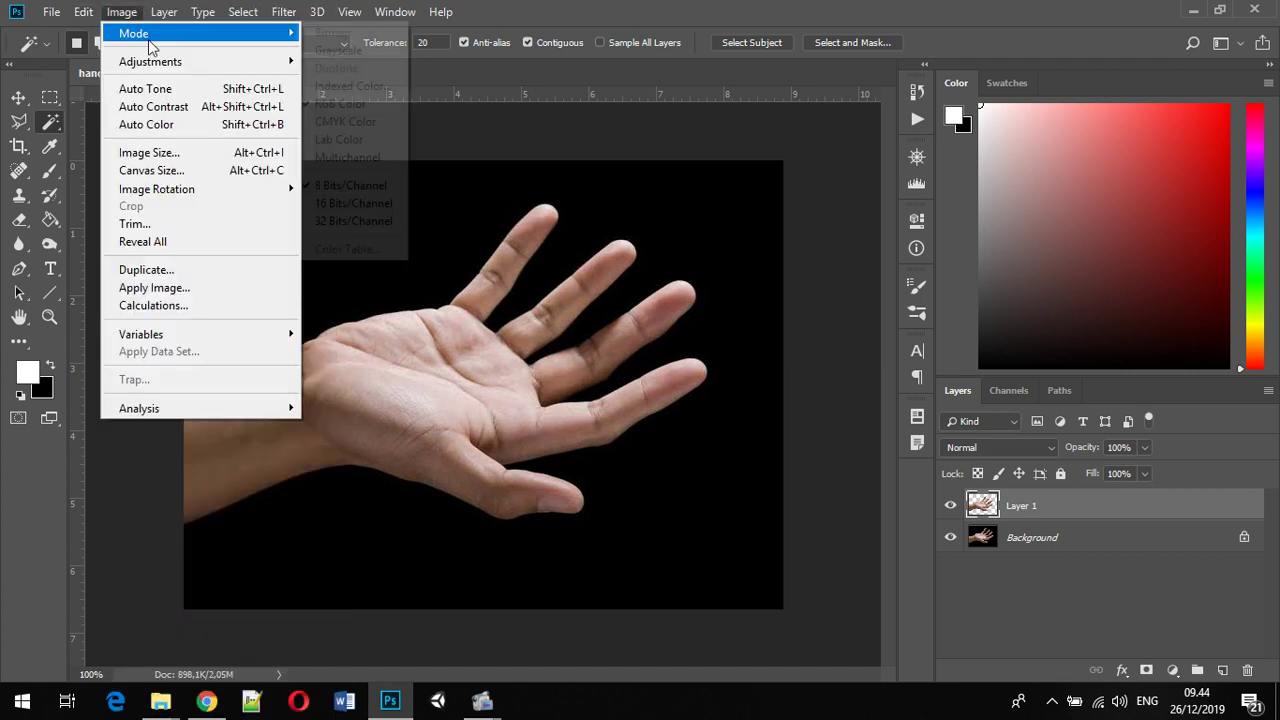
{"action": "mouse_move", "coordinate": [160, 66]}
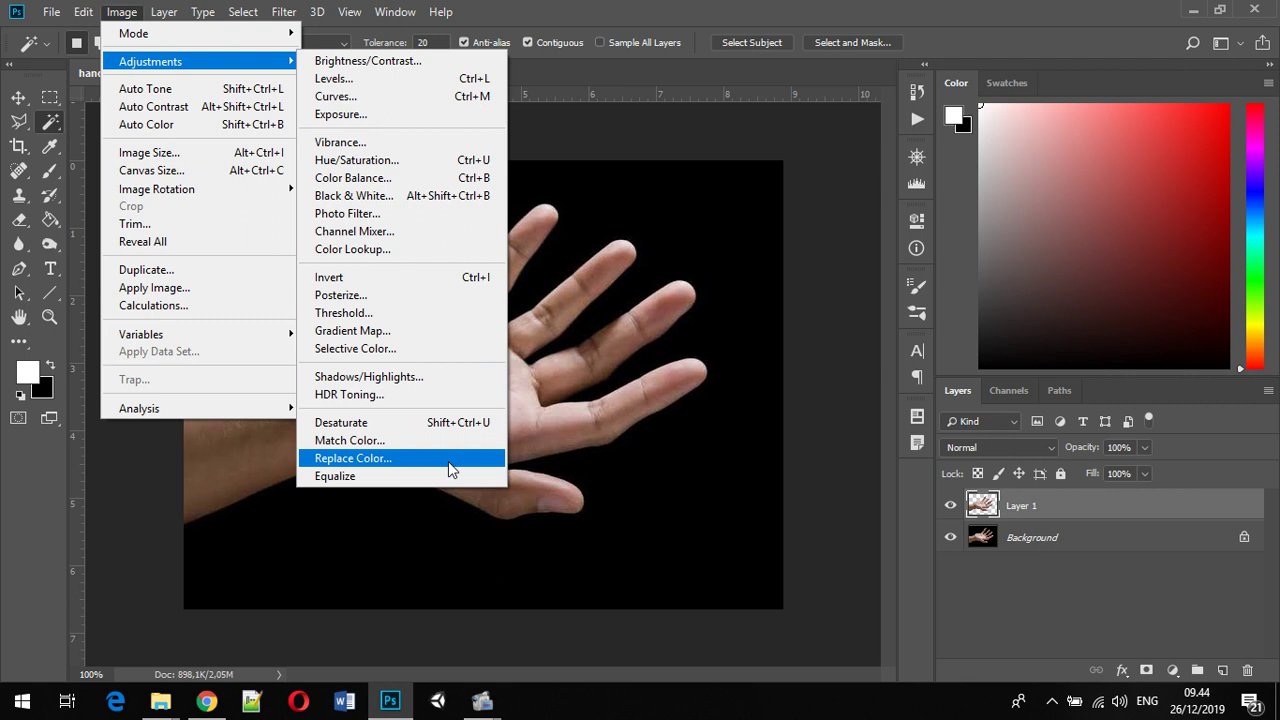
{"action": "left_click", "coordinate": [1007, 514]}
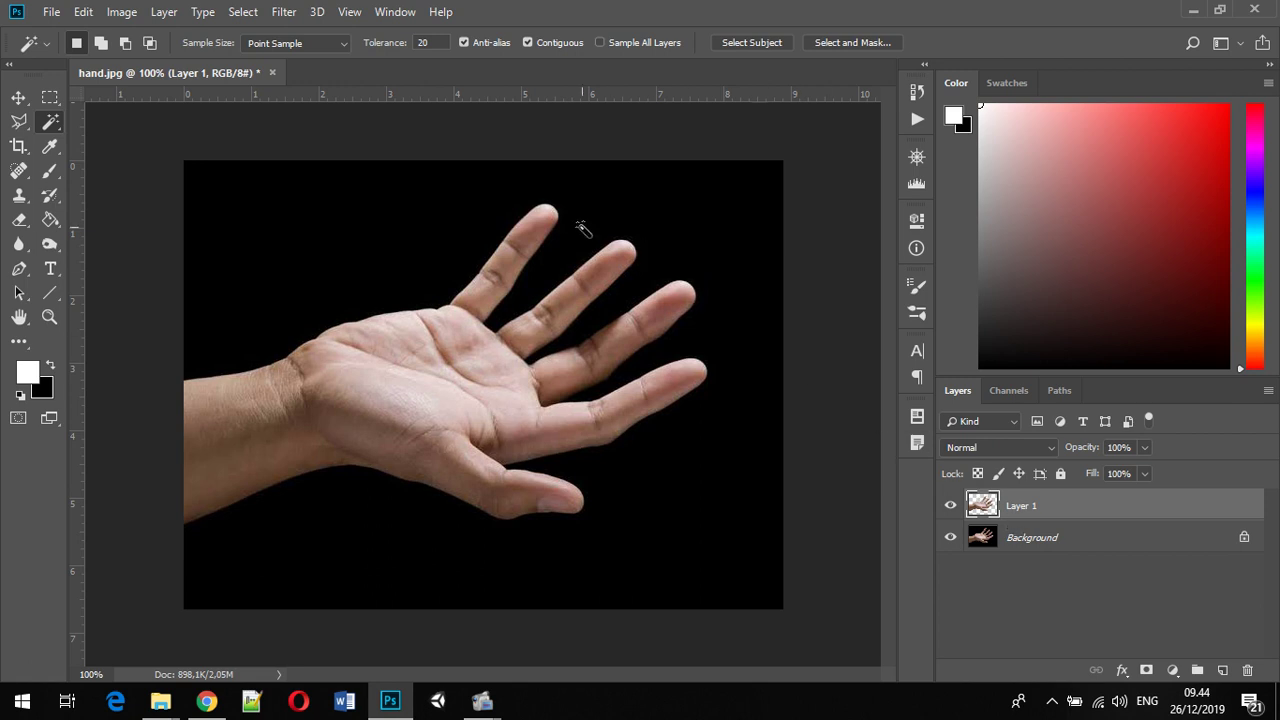
Desaturate the cut-out hand on Layer 1
{"action": "left_click", "coordinate": [121, 13]}
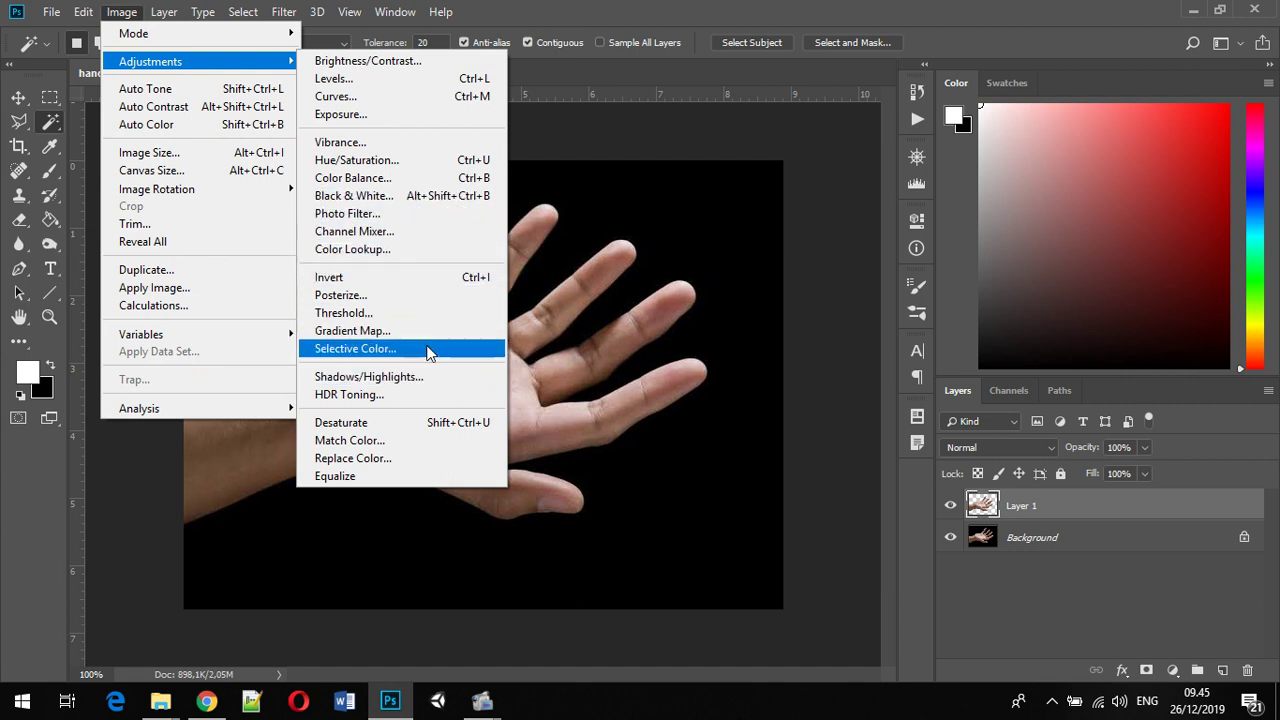
{"action": "left_click", "coordinate": [455, 424]}
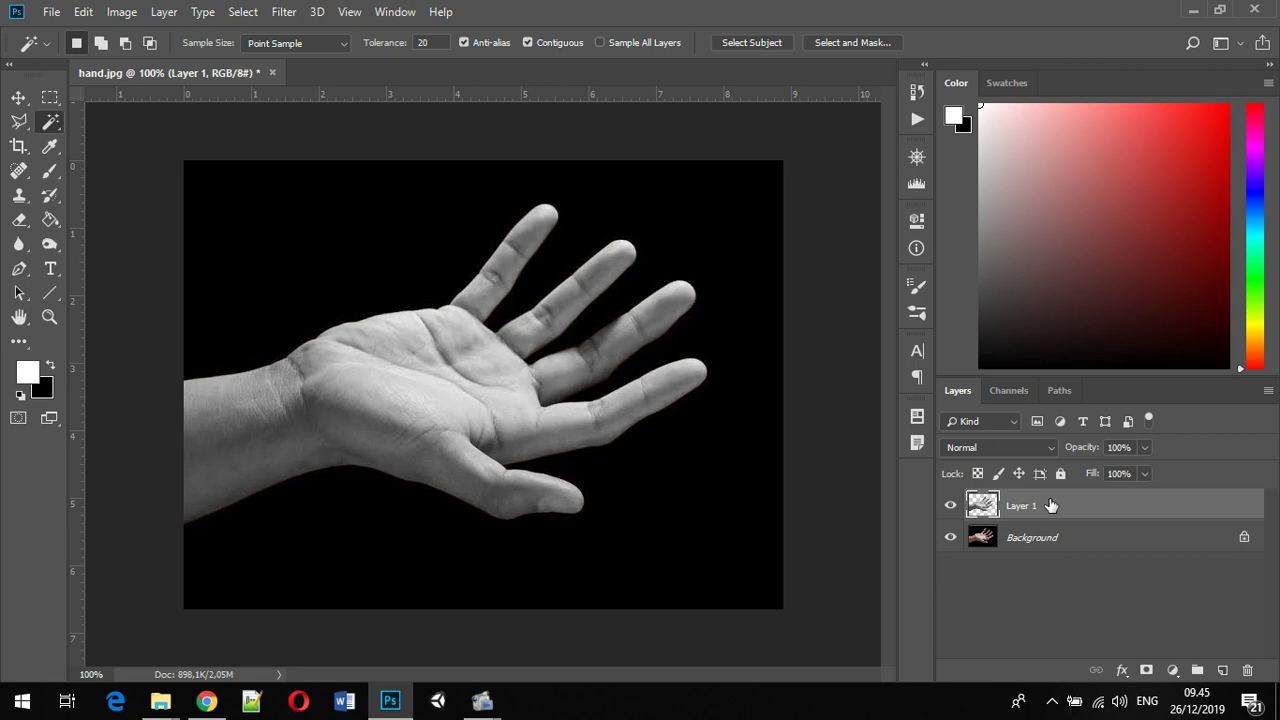
{"action": "left_click", "coordinate": [284, 12]}
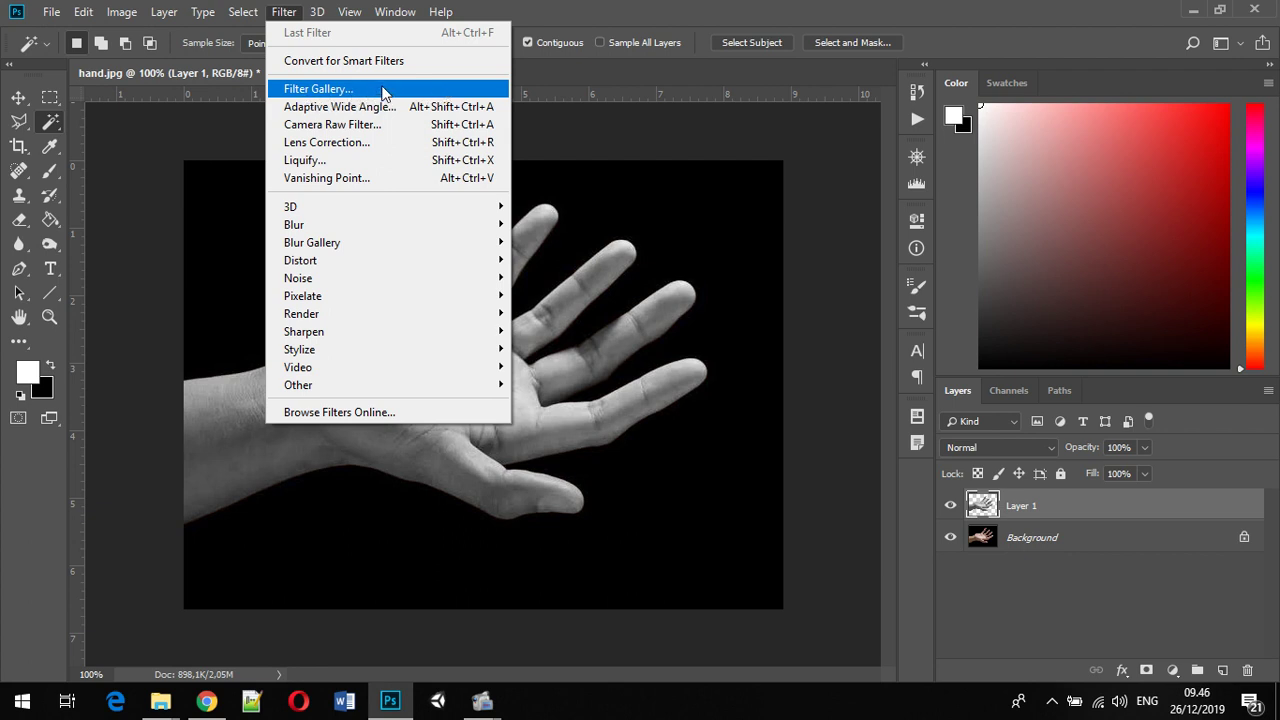
{"action": "left_click", "coordinate": [1116, 503]}
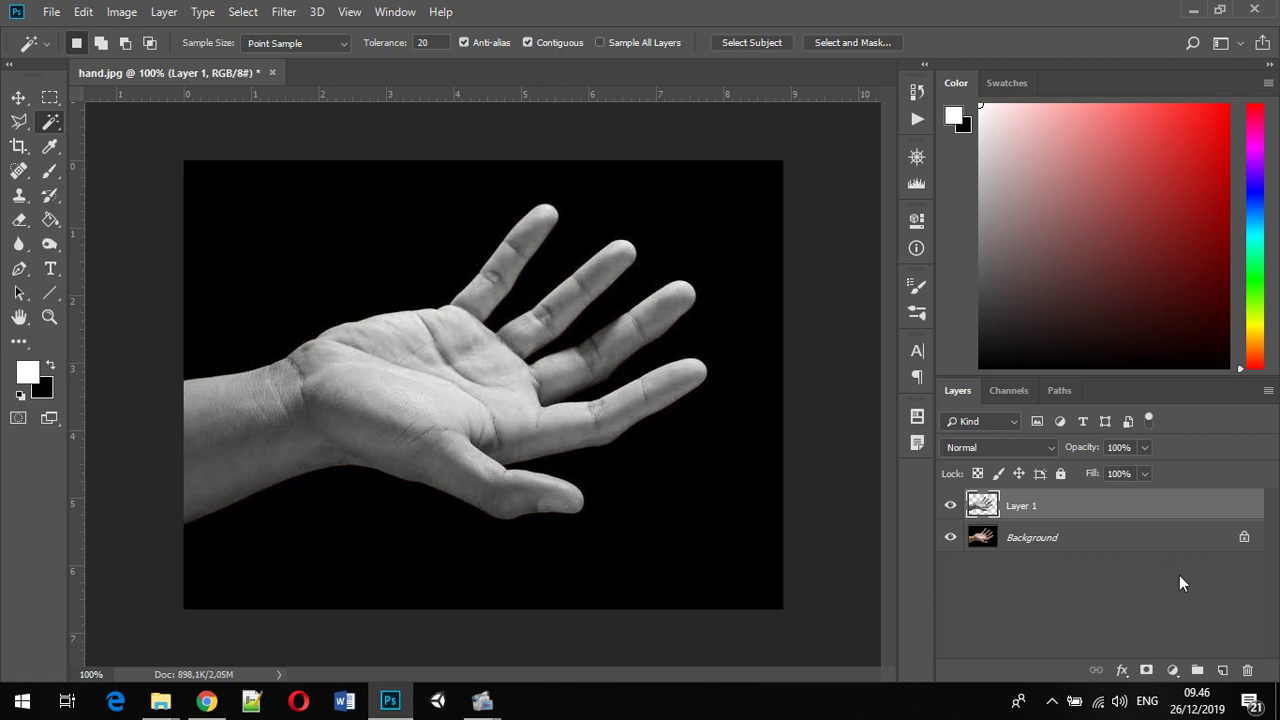
{"action": "left_click", "coordinate": [1034, 450]}
{"action": "left_click", "coordinate": [1035, 446]}
{"action": "left_click", "coordinate": [1003, 533]}
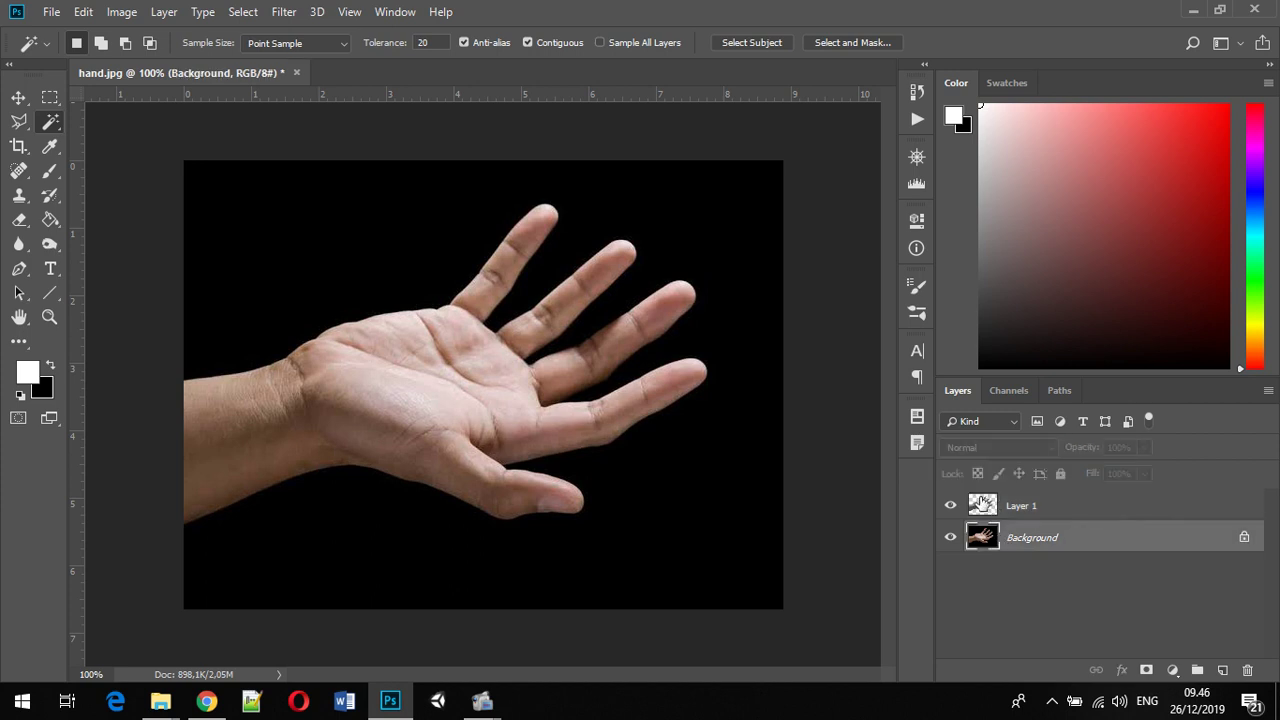
{"action": "left_click", "coordinate": [983, 501]}
{"action": "left_click", "coordinate": [995, 448]}
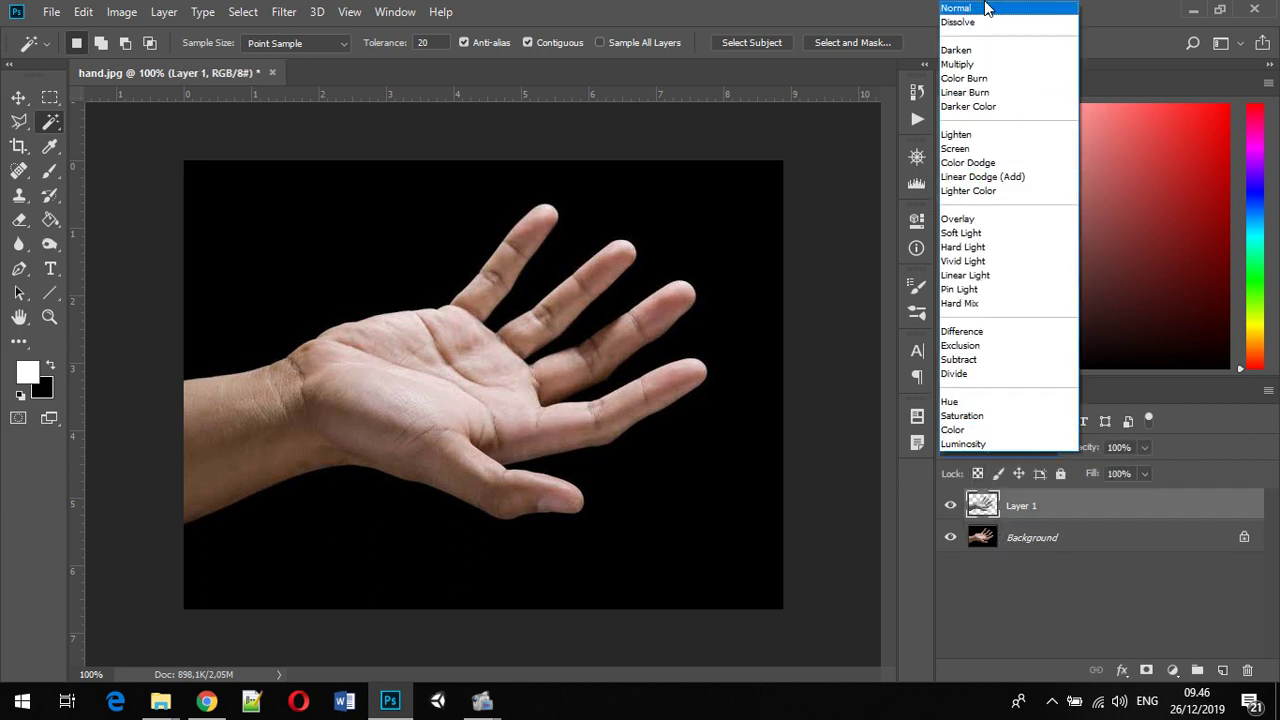
{"action": "left_click", "coordinate": [956, 8]}
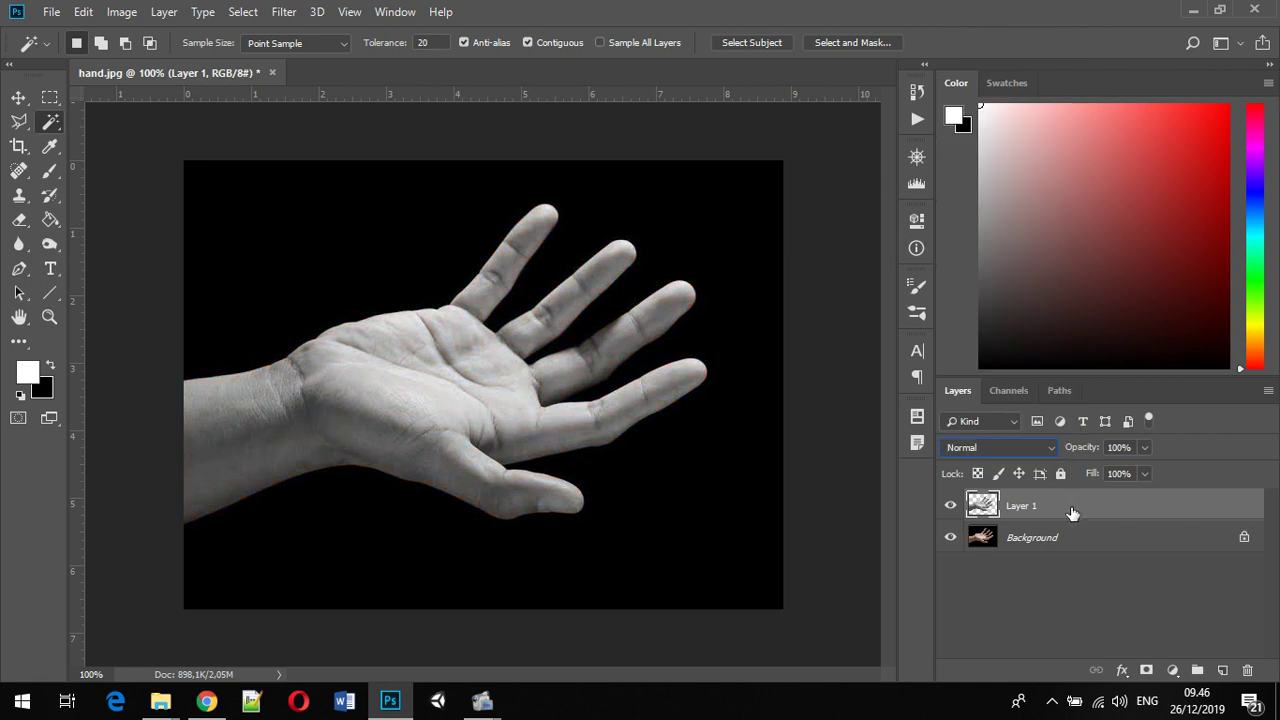
Open the Filter Gallery for the desaturated hand on Layer 1
{"action": "left_click", "coordinate": [281, 14]}
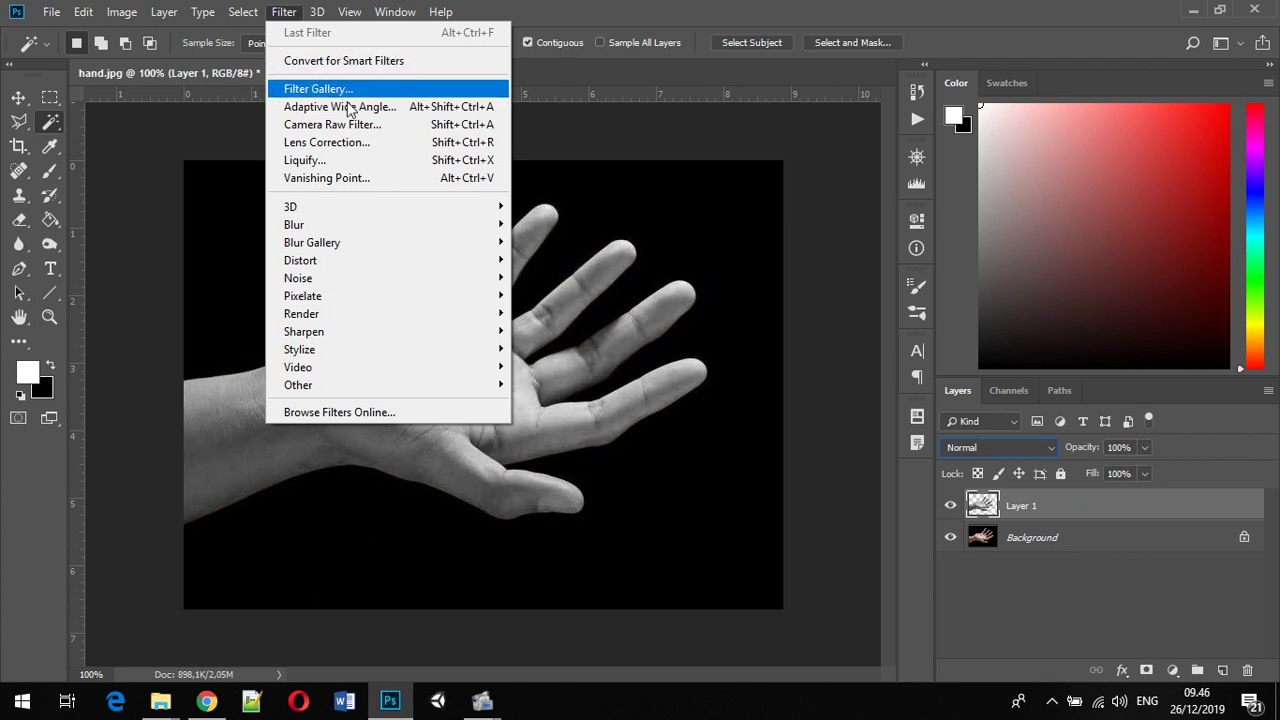
{"action": "mouse_move", "coordinate": [447, 212]}
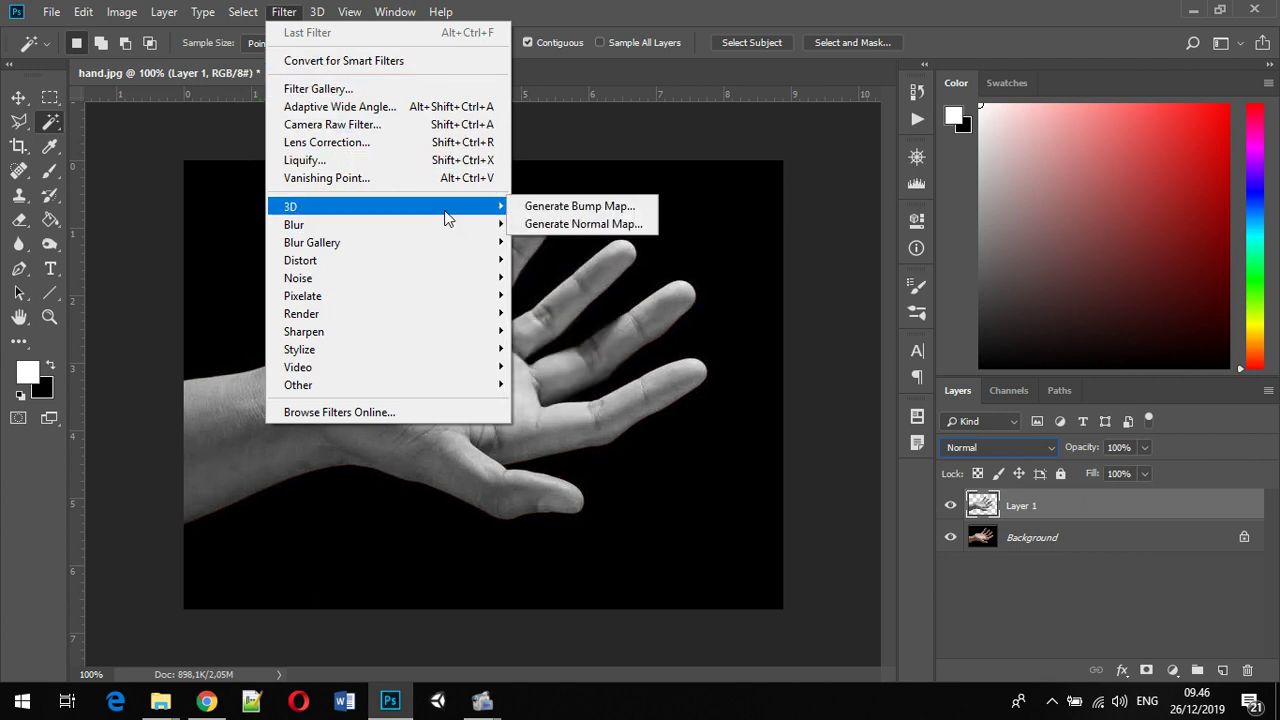
{"action": "left_click", "coordinate": [395, 92]}
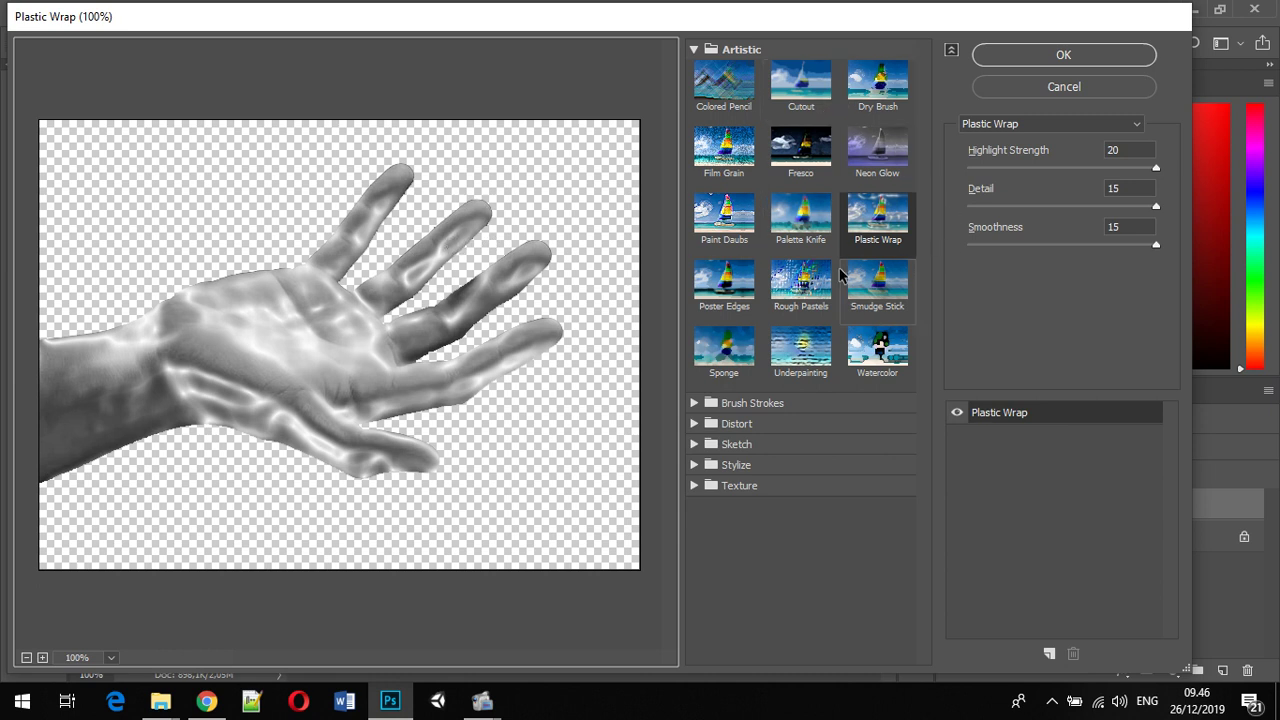
Preview Artistic effects such as Dry Brush, Fresco and Palette Knife on the hand, ending on Plastic Wrap
{"action": "left_click", "coordinate": [754, 96]}
{"action": "left_click", "coordinate": [805, 90]}
{"action": "left_click", "coordinate": [886, 93]}
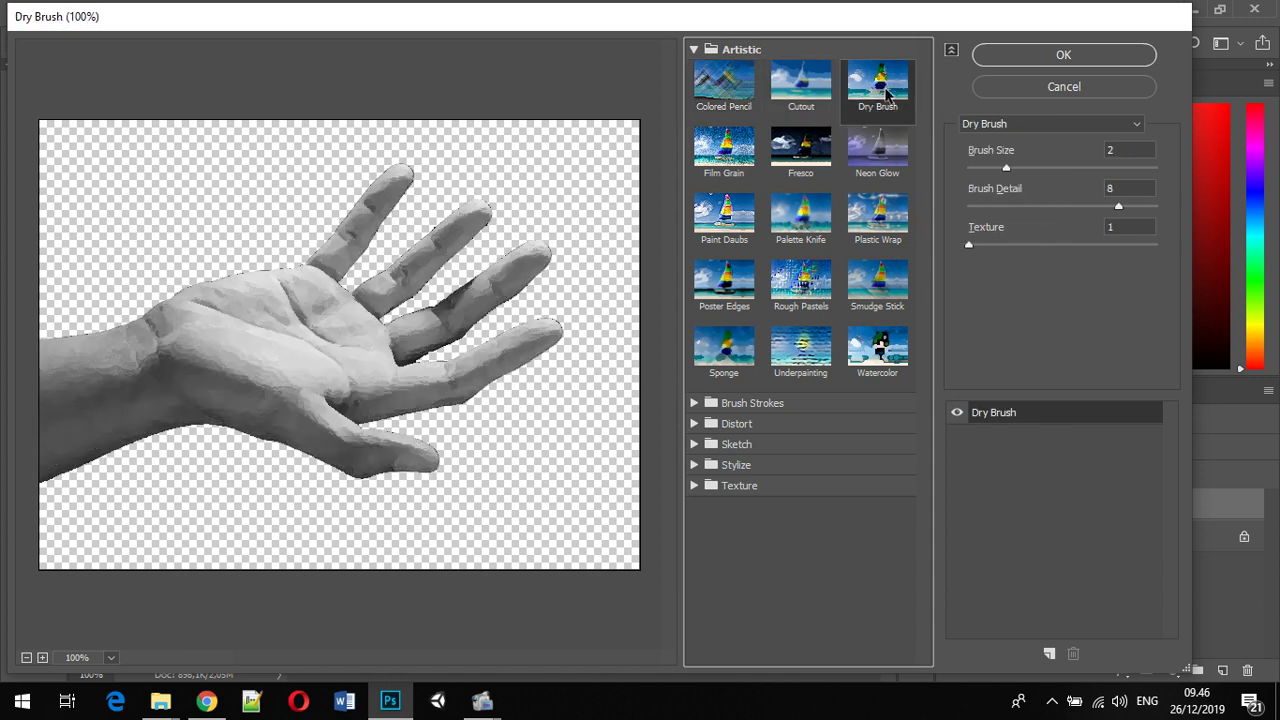
{"action": "left_click", "coordinate": [893, 168]}
{"action": "left_click", "coordinate": [810, 163]}
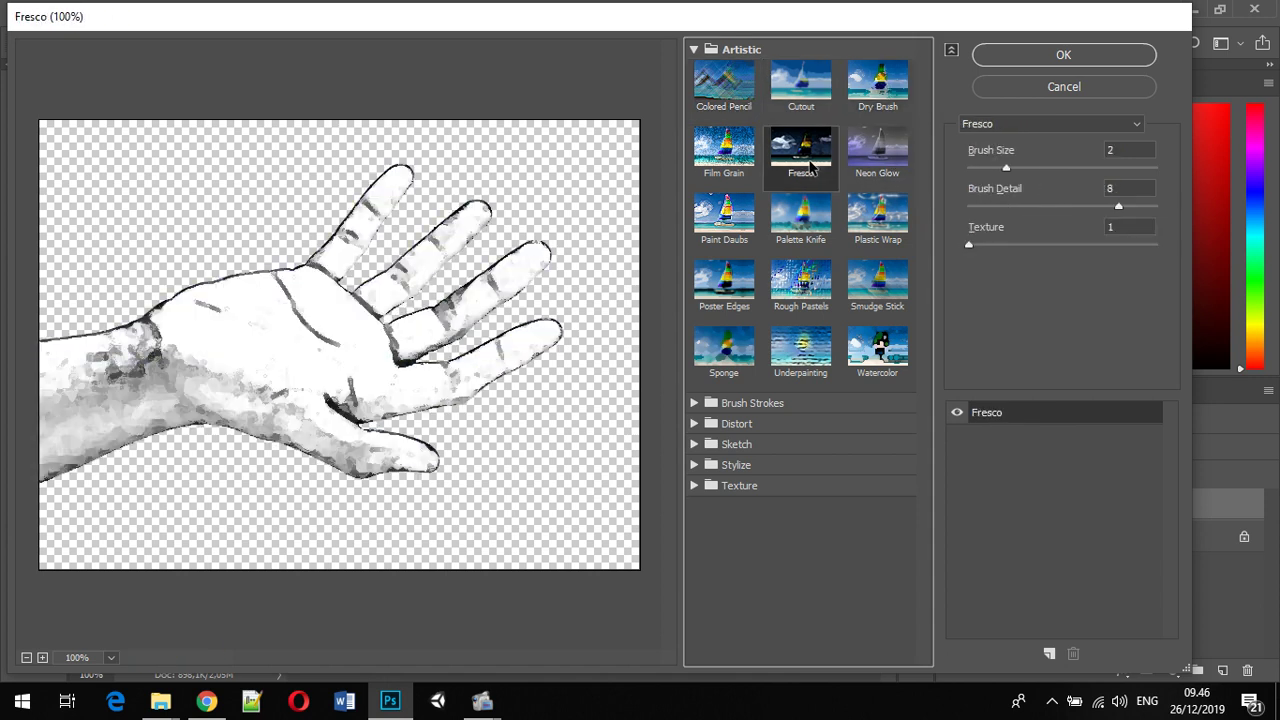
{"action": "left_click", "coordinate": [736, 164]}
{"action": "left_click", "coordinate": [754, 232]}
{"action": "left_click", "coordinate": [800, 222]}
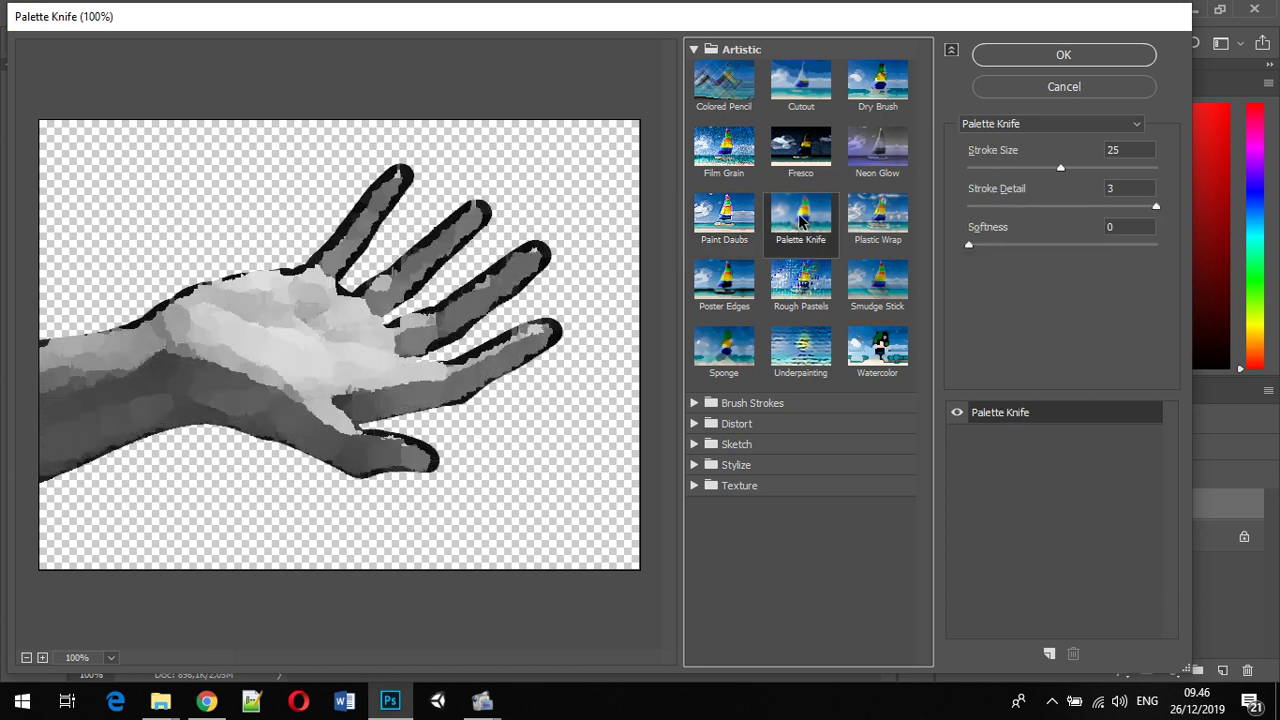
{"action": "left_click", "coordinate": [868, 216]}
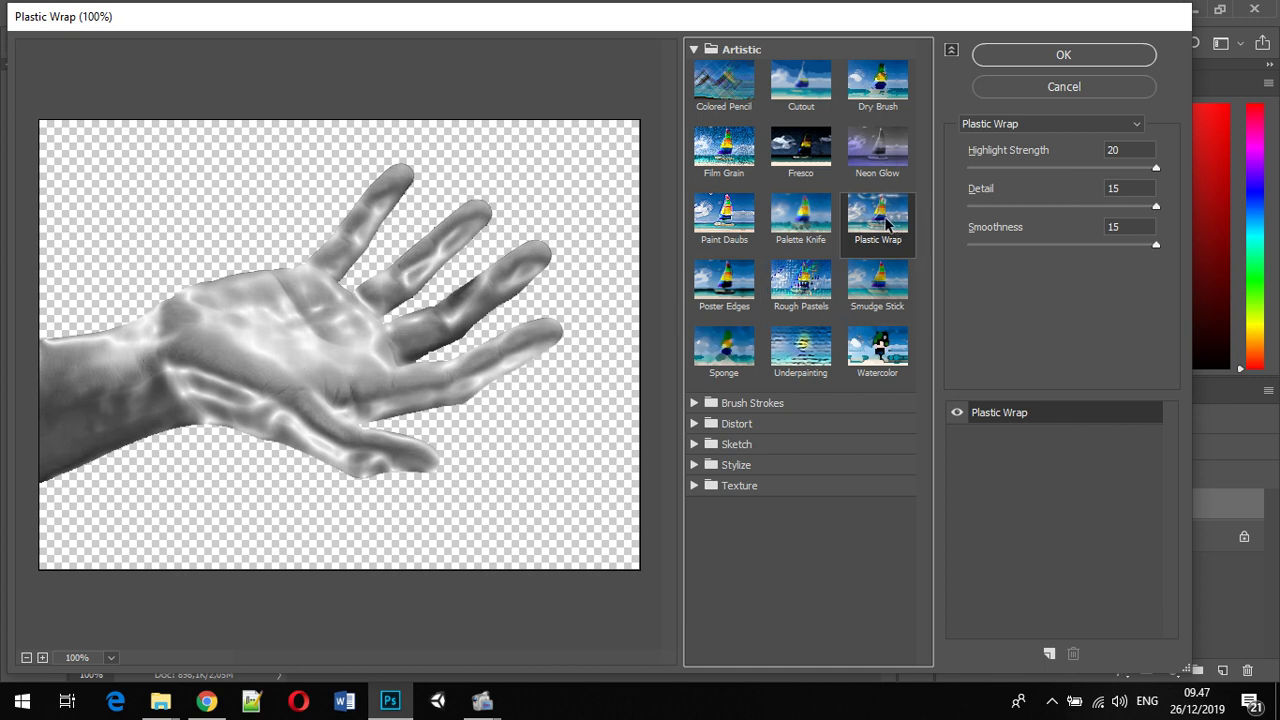
Expand the Brush Strokes and Distort filter categories and look through their effects
{"action": "left_click", "coordinate": [694, 404]}
{"action": "scroll", "coordinate": [694, 410], "scroll_direction": "down", "scroll_amount": 1}
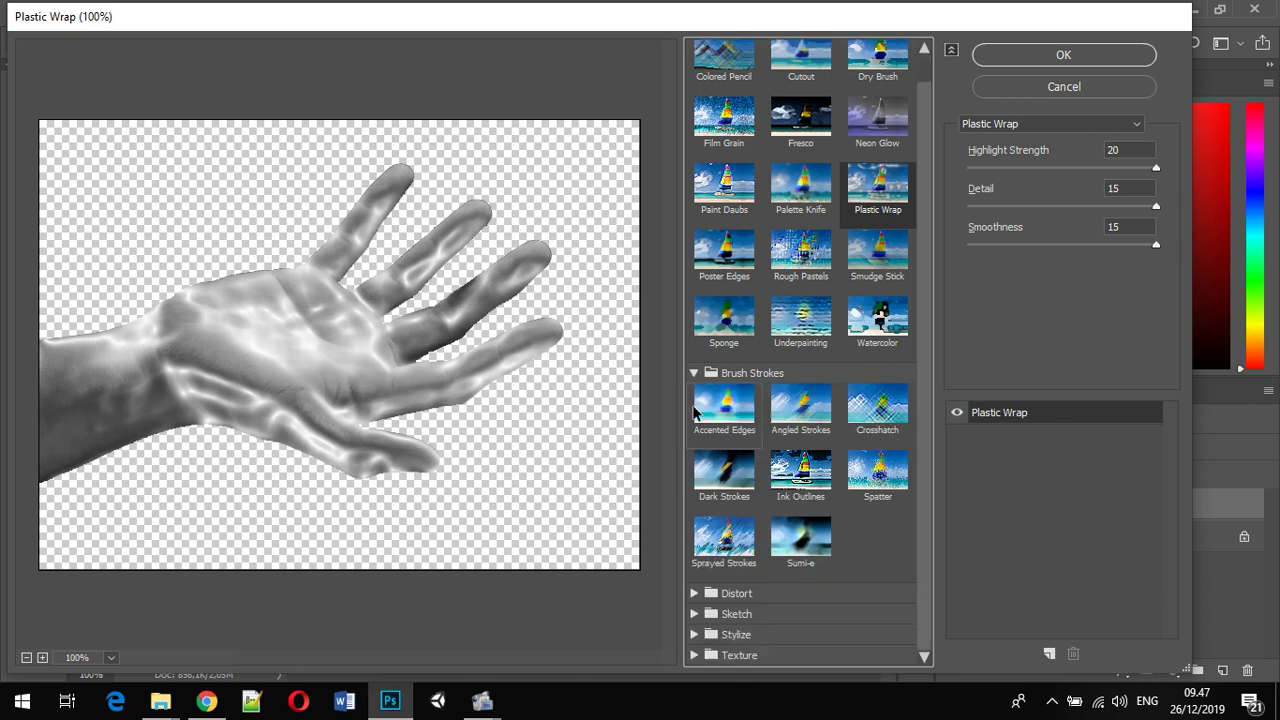
{"action": "left_click", "coordinate": [694, 593]}
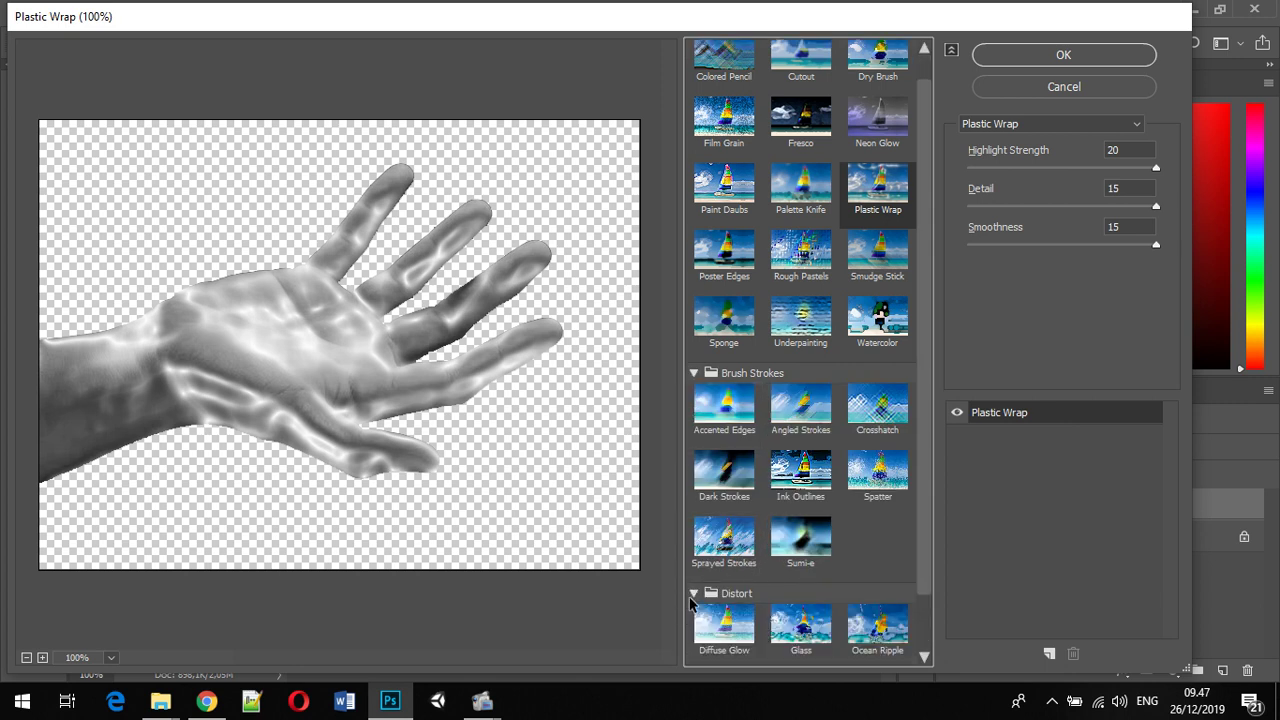
{"action": "scroll", "coordinate": [700, 590], "scroll_direction": "down", "scroll_amount": 2}
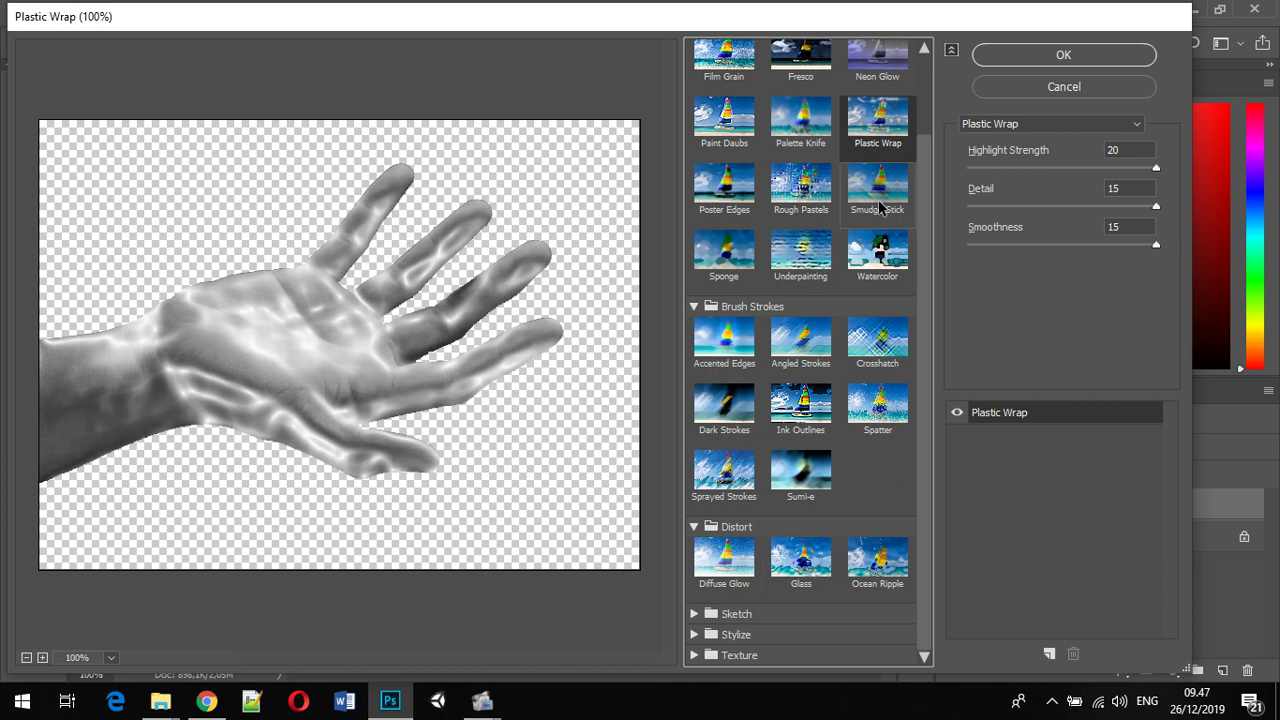
{"action": "scroll", "coordinate": [870, 240], "scroll_direction": "up", "scroll_amount": 3}
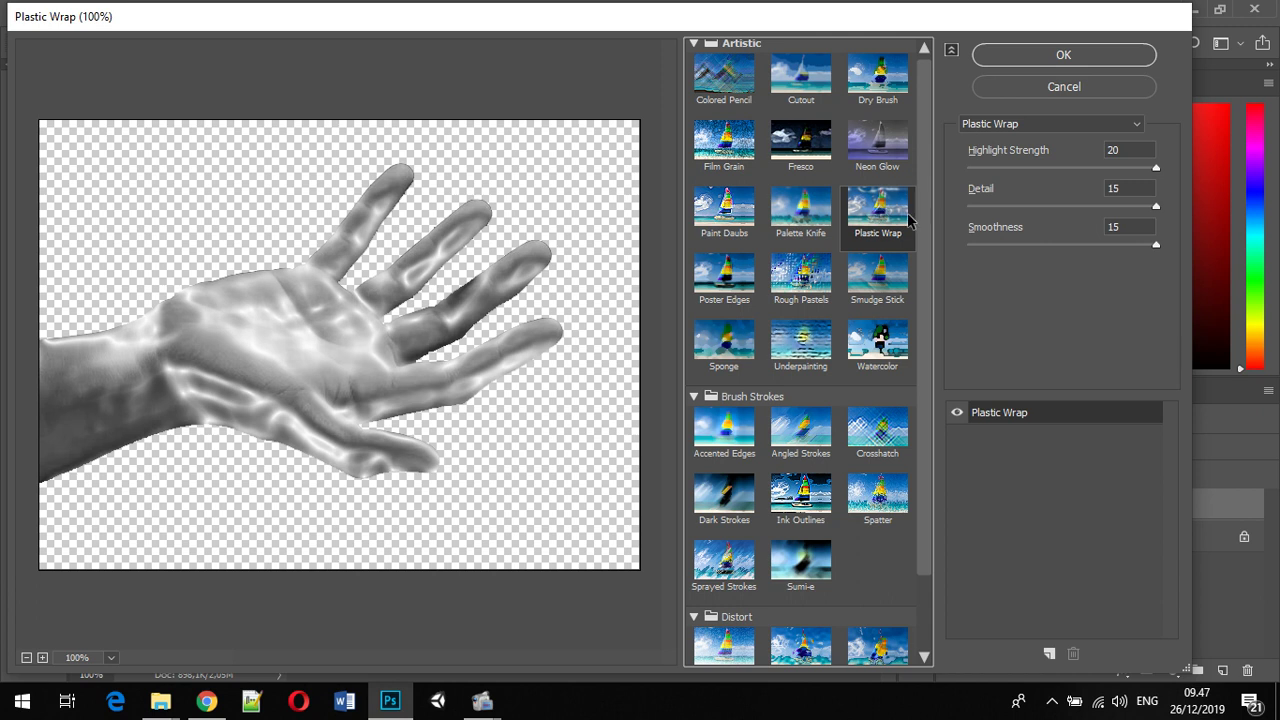
{"action": "scroll", "coordinate": [926, 215], "scroll_direction": "up", "scroll_amount": 1}
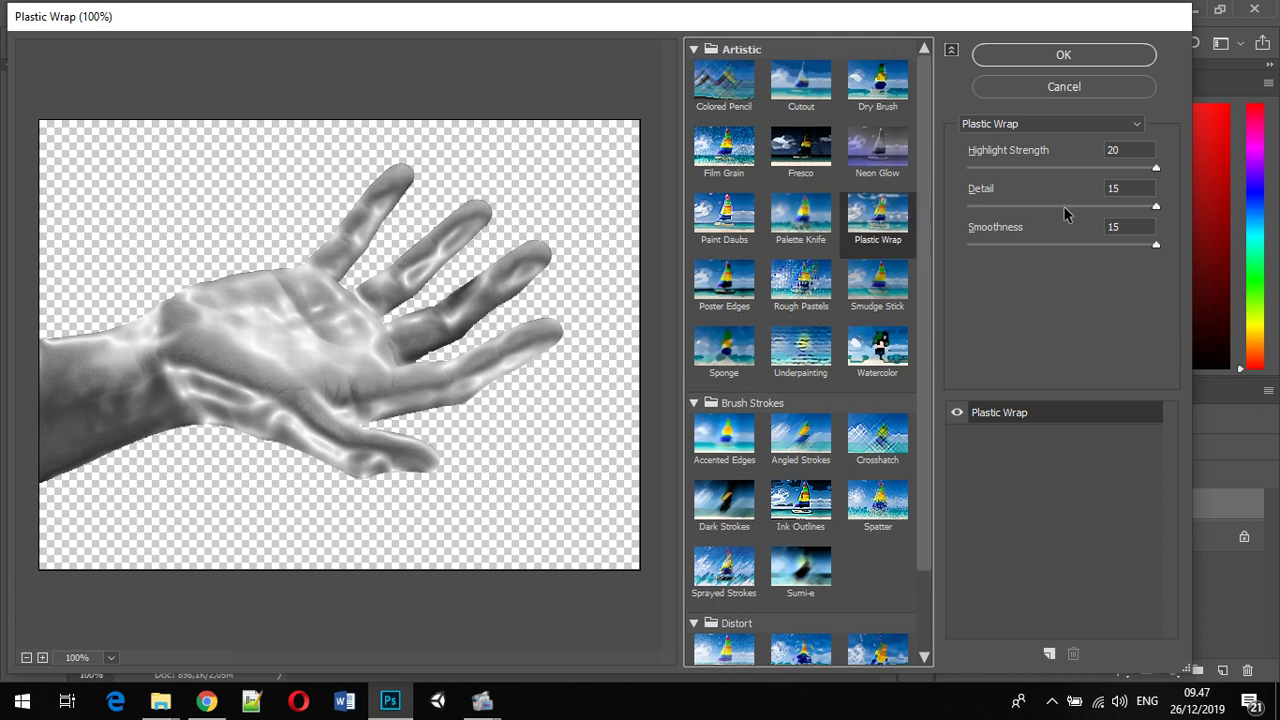
Apply Plastic Wrap to the hand with Highlight Strength 20, Detail 12 and Smoothness 2
{"action": "mouse_move", "coordinate": [1089, 205]}
{"action": "left_mouse_down"}
{"action": "mouse_move", "coordinate": [1103, 207]}
{"action": "mouse_move", "coordinate": [1043, 208]}
{"action": "mouse_move", "coordinate": [1072, 209]}
{"action": "left_mouse_up"}
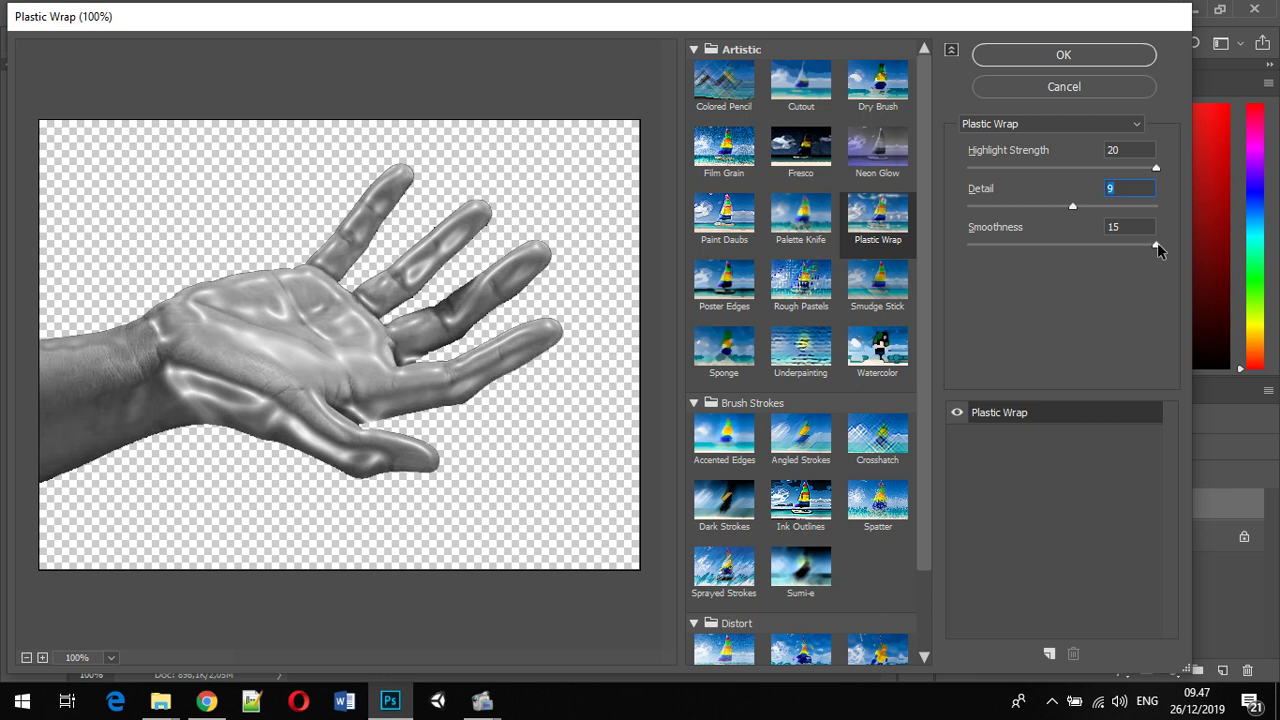
{"action": "left_click_drag", "start_coordinate": [1156, 245], "coordinate": [991, 271]}
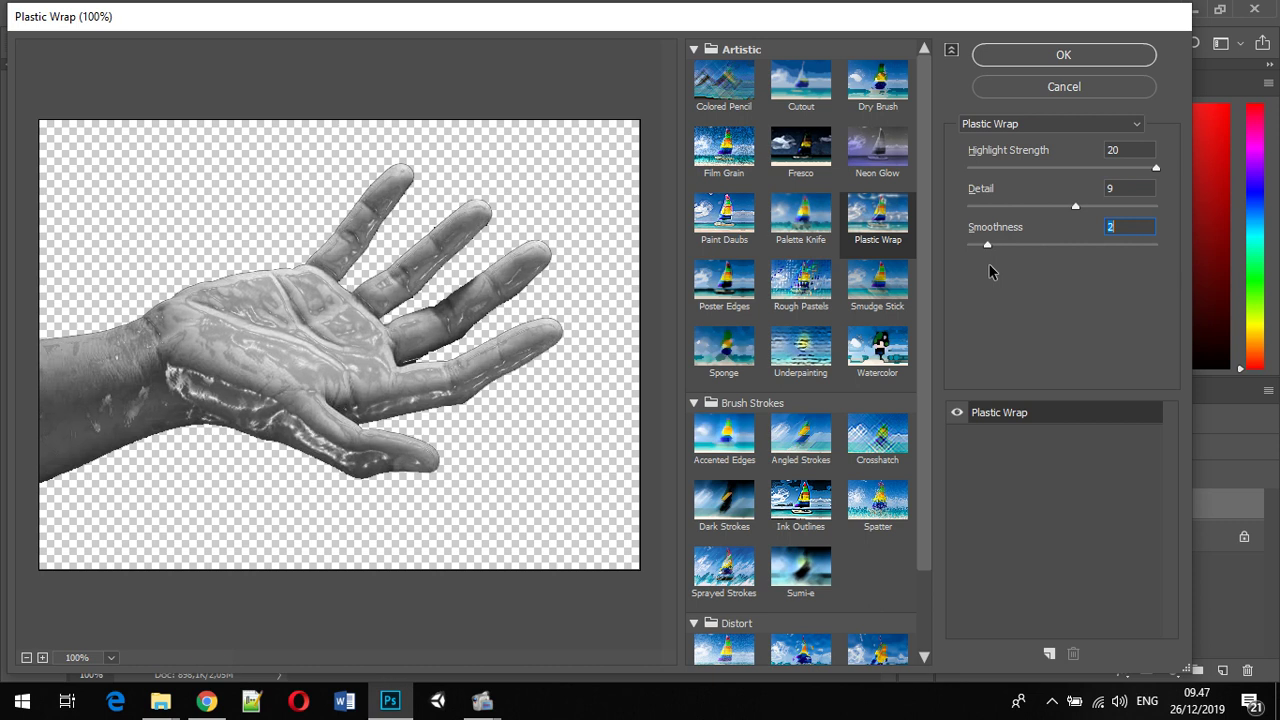
{"action": "left_click", "coordinate": [1158, 170]}
{"action": "left_click_drag", "start_coordinate": [1158, 170], "coordinate": [1206, 173]}
{"action": "left_click_drag", "start_coordinate": [1075, 207], "coordinate": [1116, 215]}
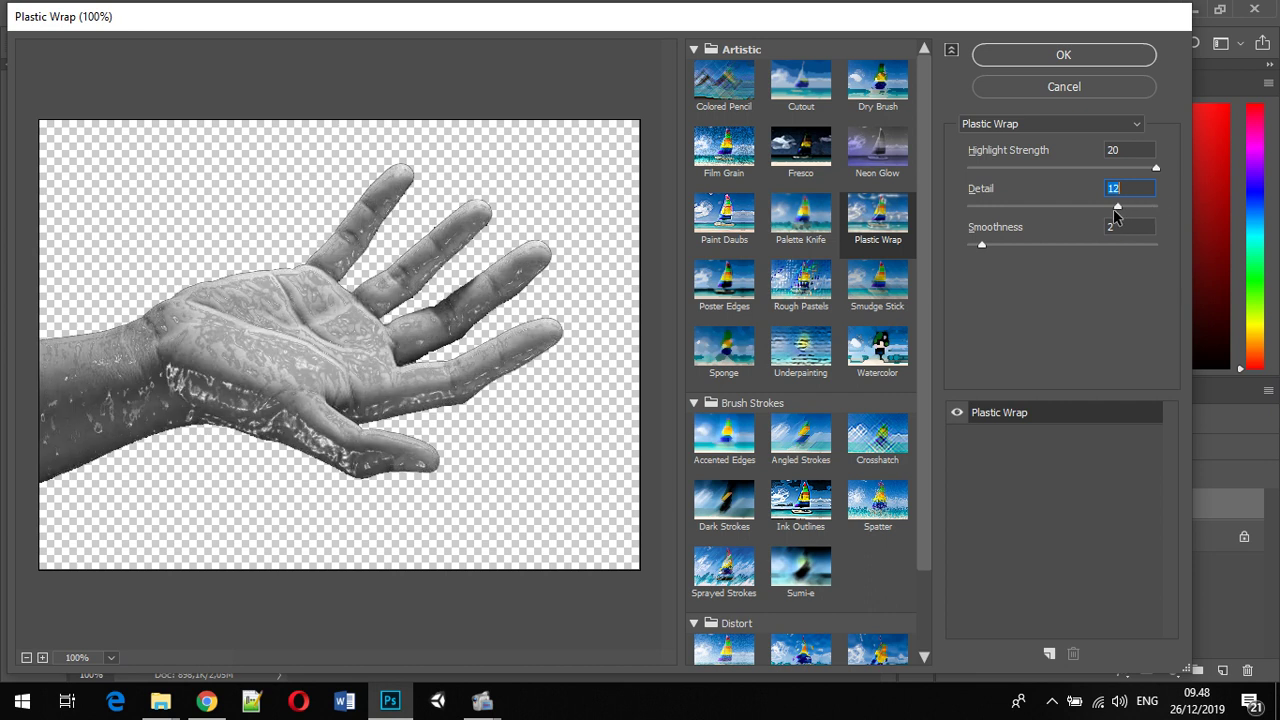
{"action": "left_click", "coordinate": [1089, 64]}
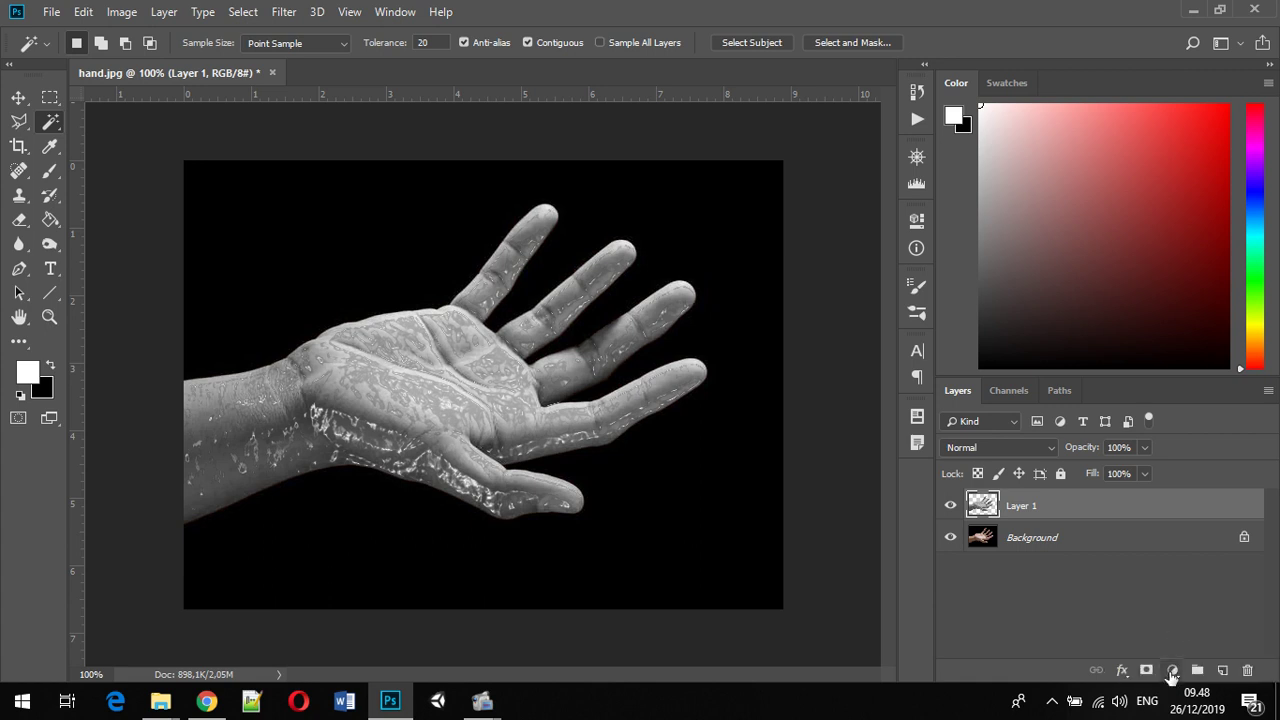
Add a Hue/Saturation adjustment layer above Layer 1
{"action": "left_click", "coordinate": [1173, 671]}
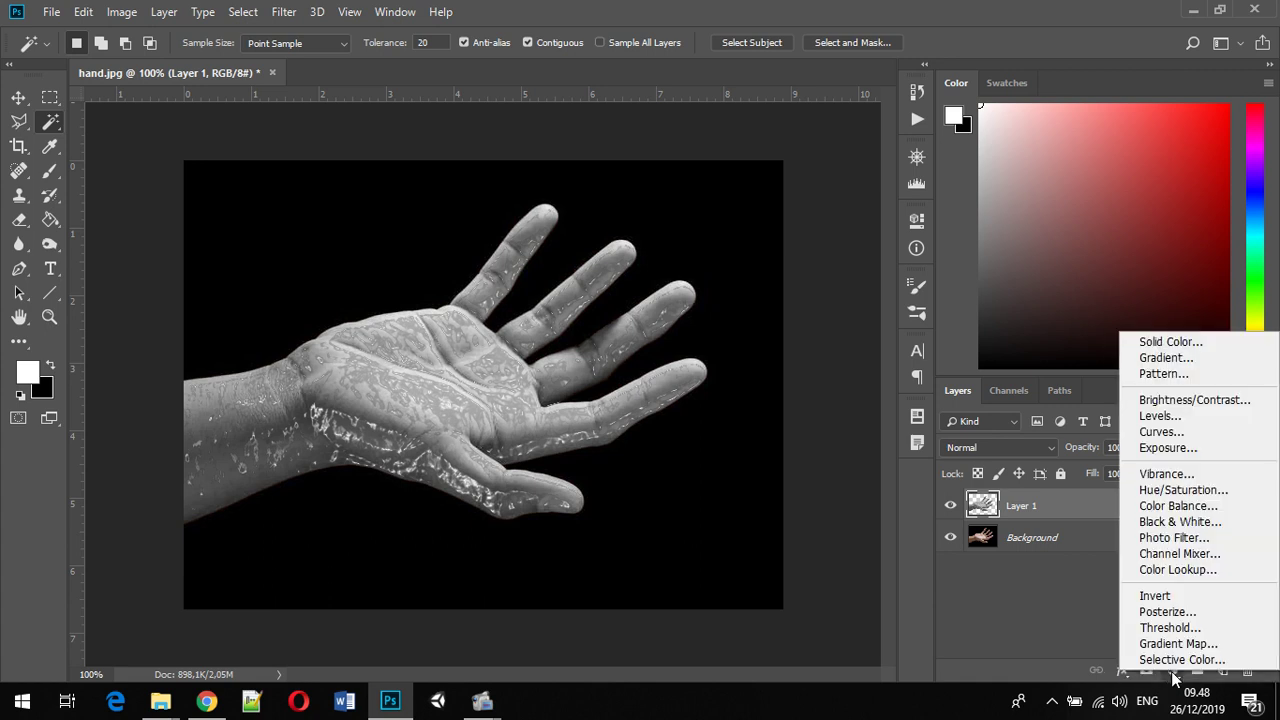
{"action": "left_click", "coordinate": [1204, 490]}
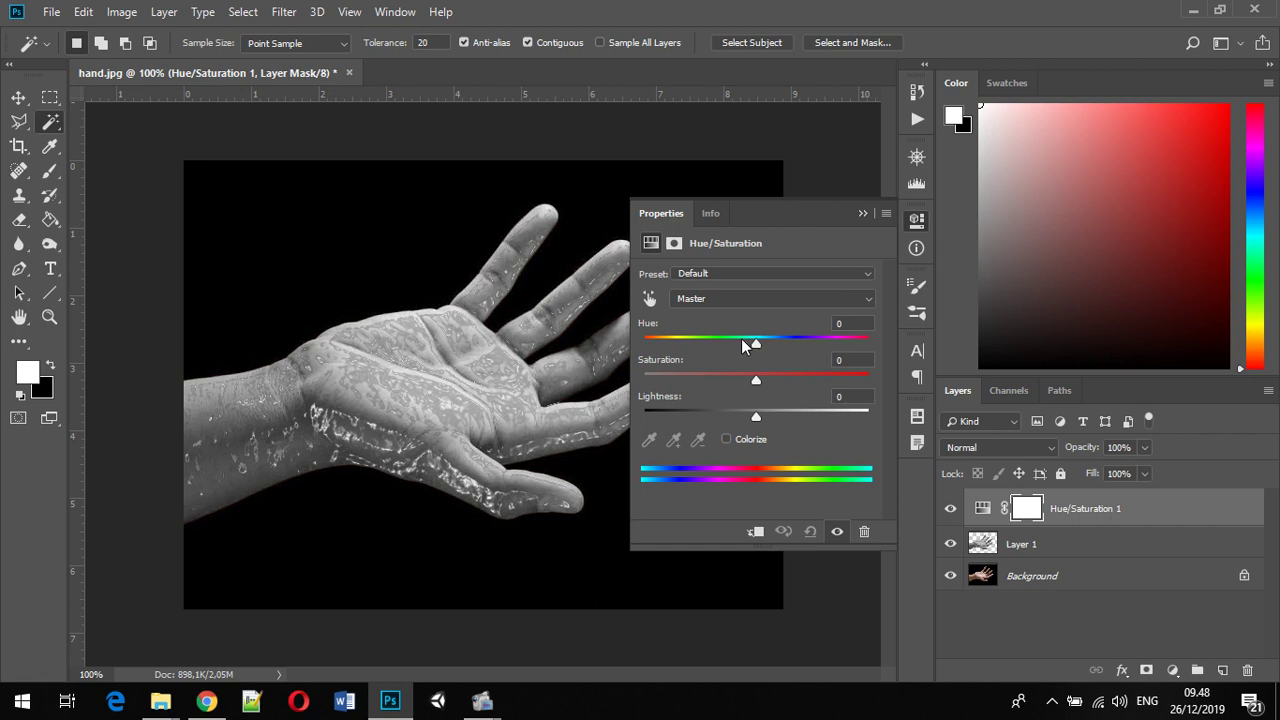
Colorize the hand blue through the Hue/Saturation adjustment, with Hue about 211 and Saturation 57
{"action": "left_click_drag", "start_coordinate": [754, 345], "coordinate": [790, 399]}
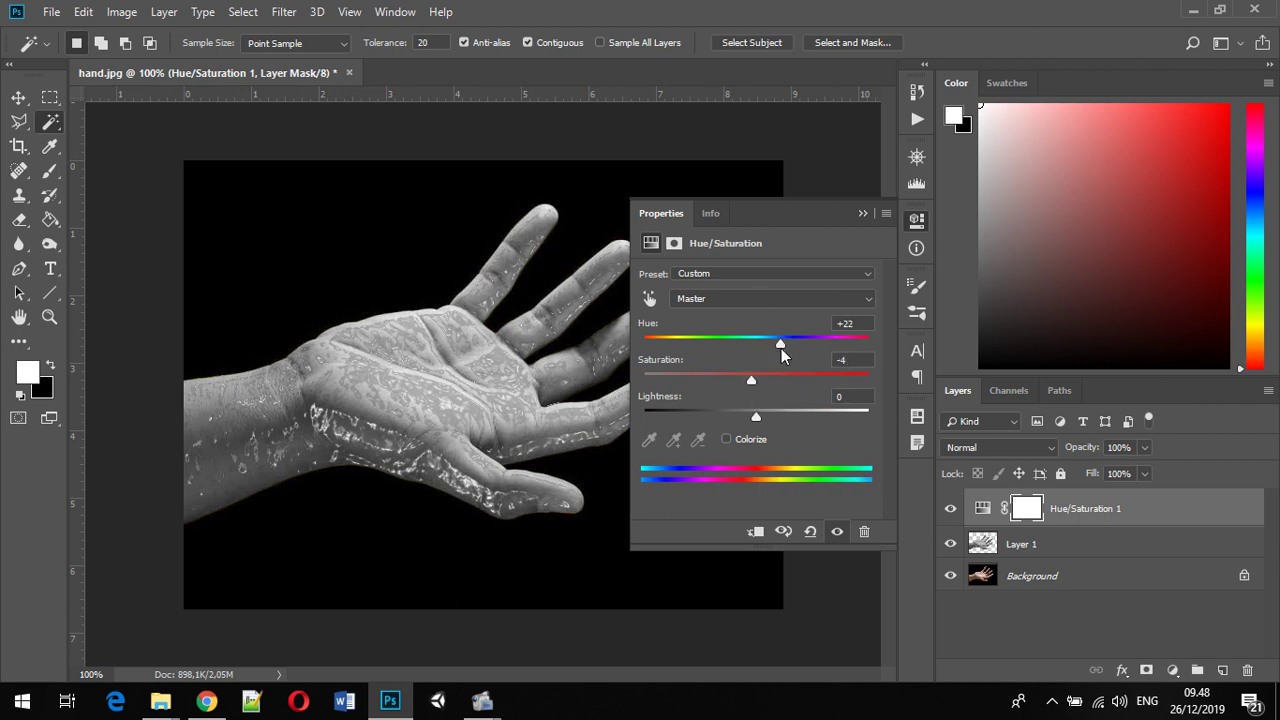
{"action": "mouse_move", "coordinate": [781, 345]}
{"action": "left_mouse_down"}
{"action": "mouse_move", "coordinate": [849, 348]}
{"action": "mouse_move", "coordinate": [790, 356]}
{"action": "left_mouse_up"}
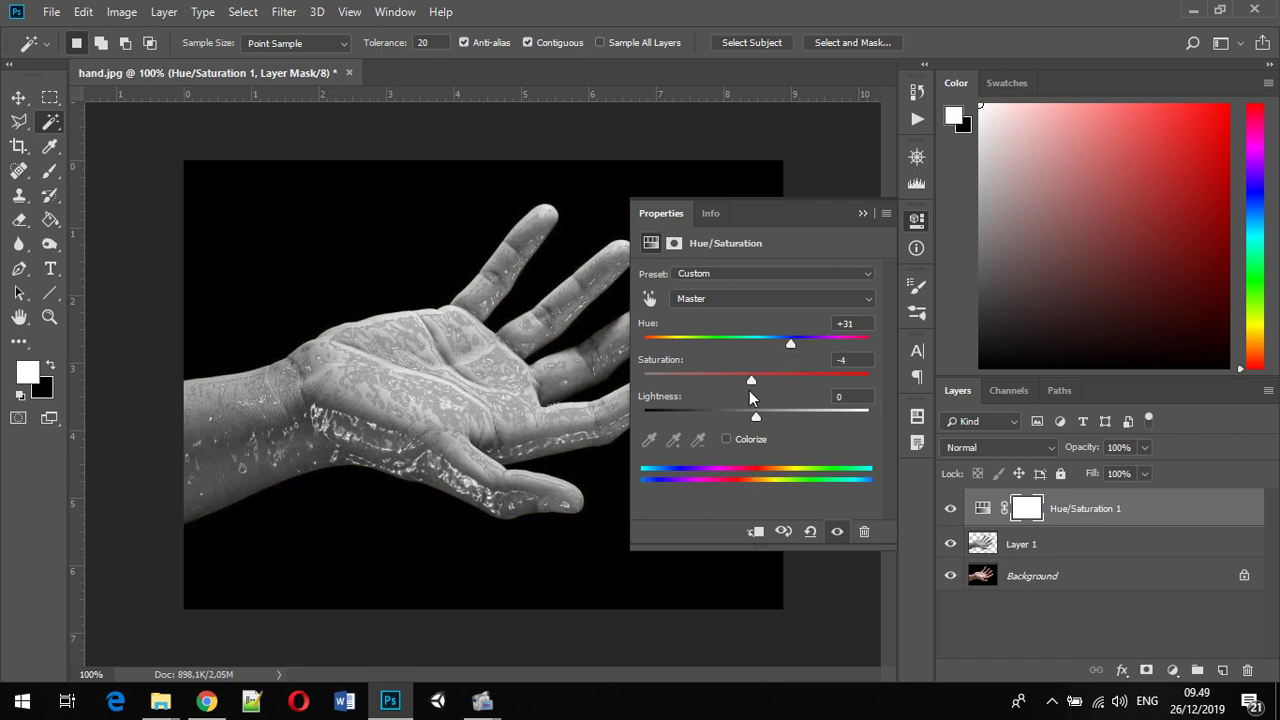
{"action": "left_click", "coordinate": [728, 440]}
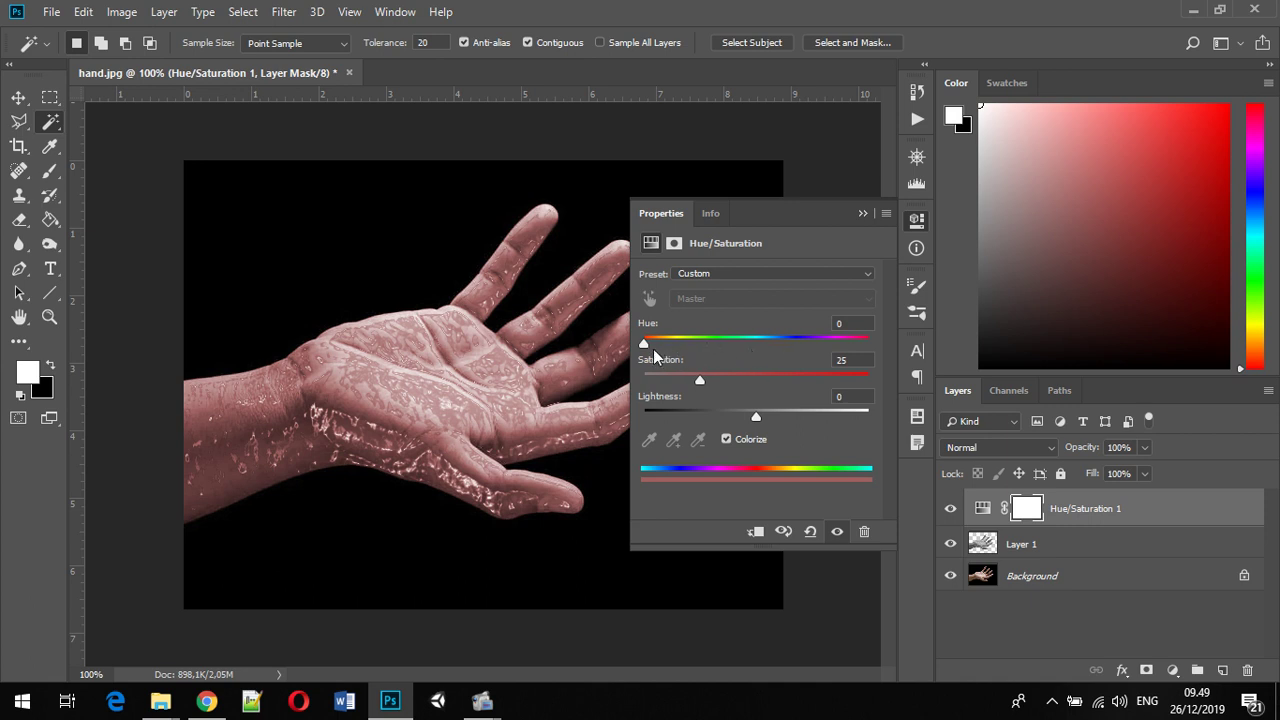
{"action": "left_click_drag", "start_coordinate": [644, 345], "coordinate": [785, 344]}
{"action": "left_click_drag", "start_coordinate": [692, 380], "coordinate": [773, 385]}
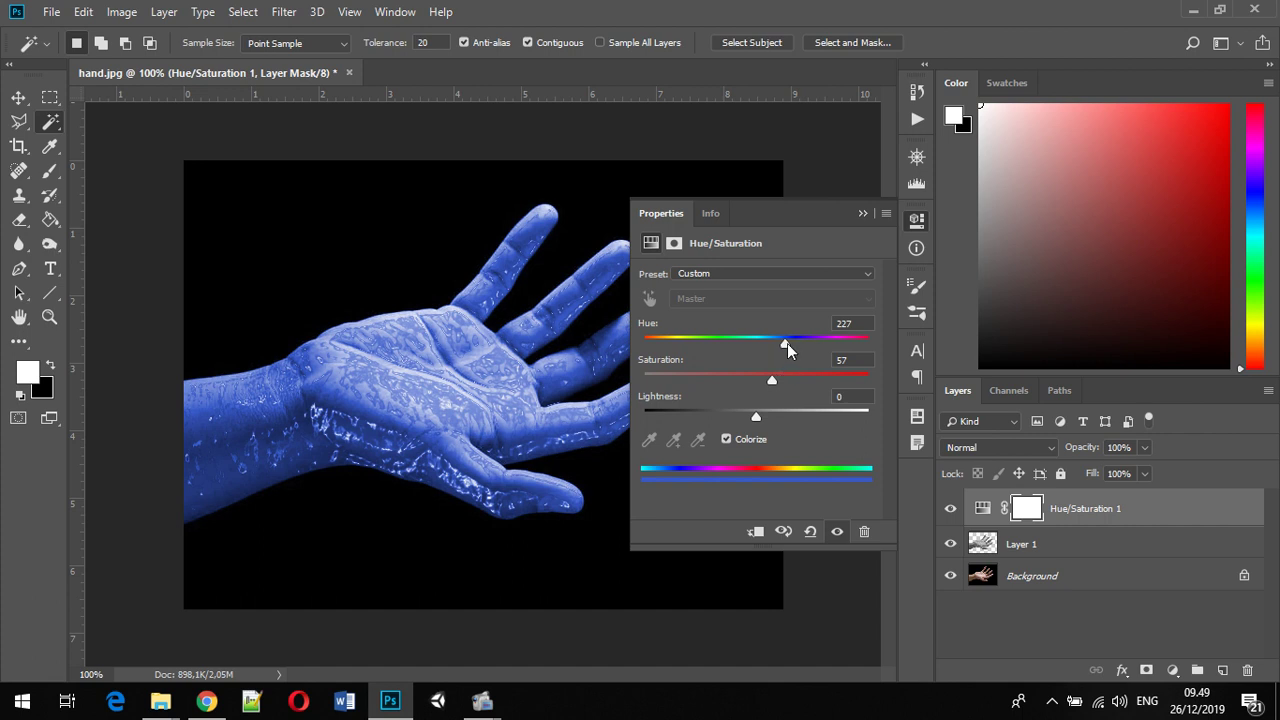
{"action": "left_click_drag", "start_coordinate": [786, 345], "coordinate": [776, 347]}
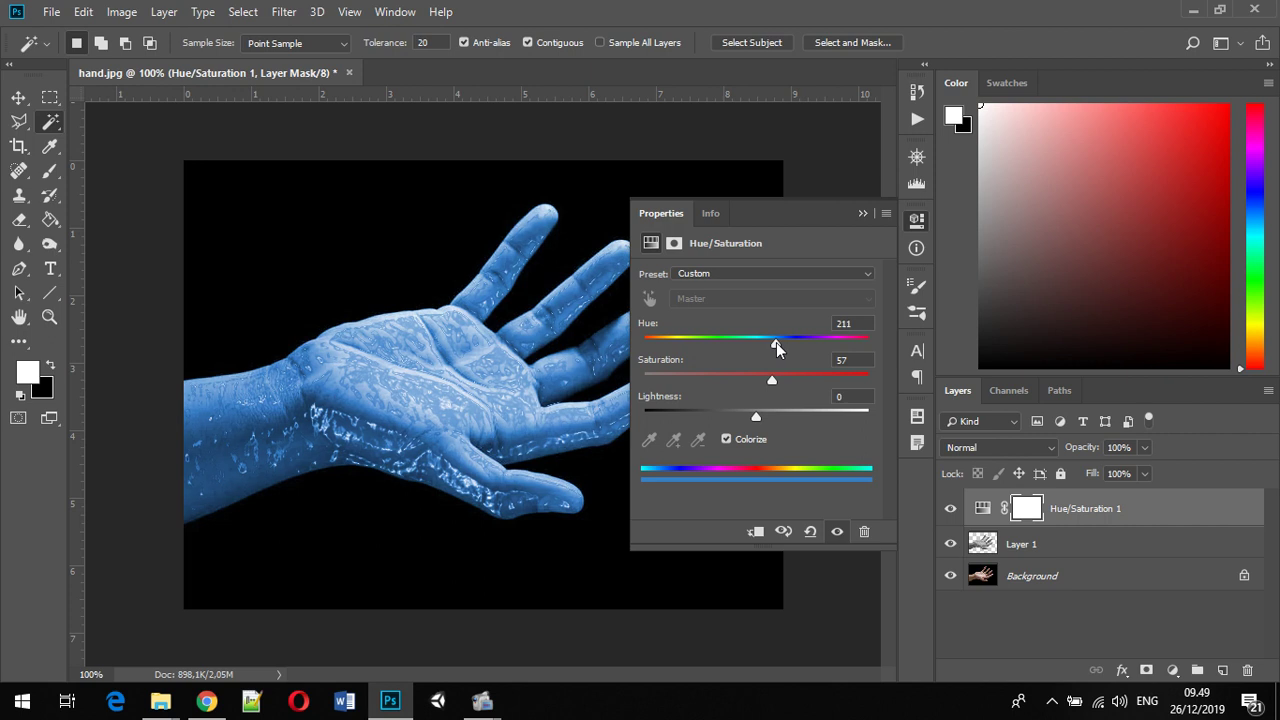
{"action": "left_click_drag", "start_coordinate": [777, 347], "coordinate": [779, 348]}
{"action": "left_click", "coordinate": [862, 215]}
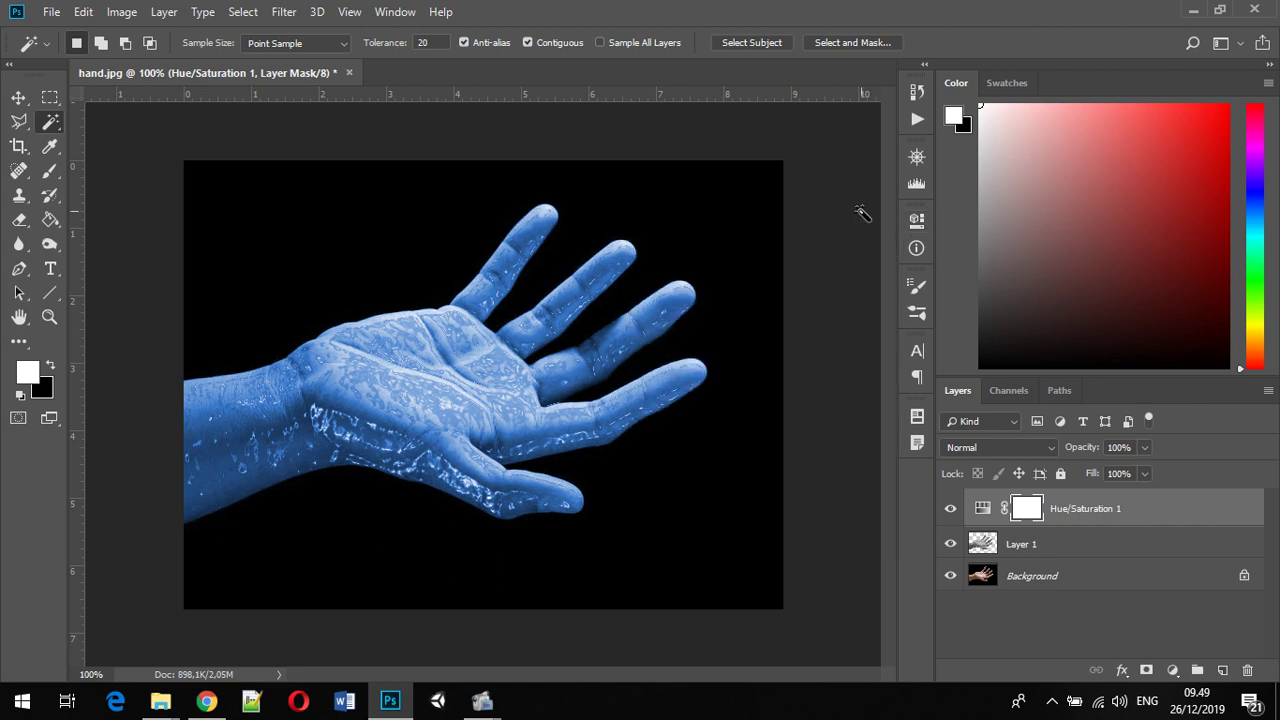
Duplicate Layer 1 beneath the Hue/Saturation adjustment layer
{"action": "left_click", "coordinate": [1035, 548]}
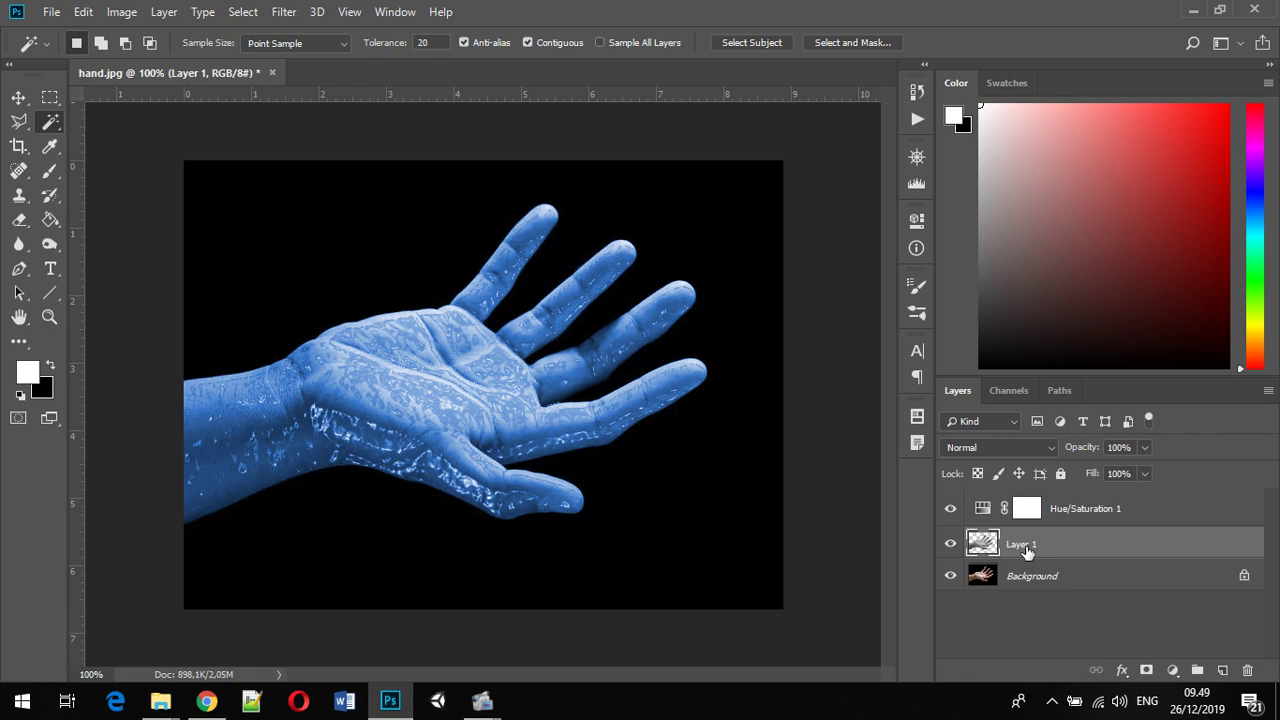
{"action": "key", "text": "ctrl+j"}
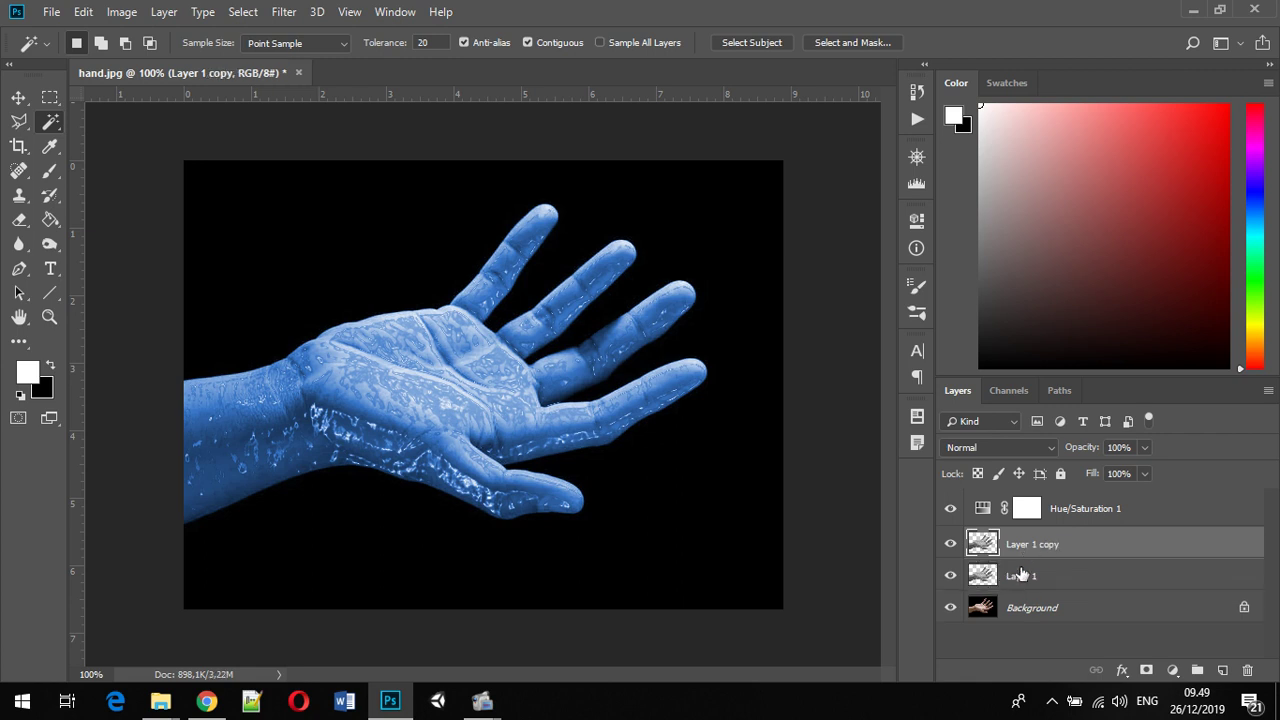
{"action": "left_click", "coordinate": [1020, 576]}
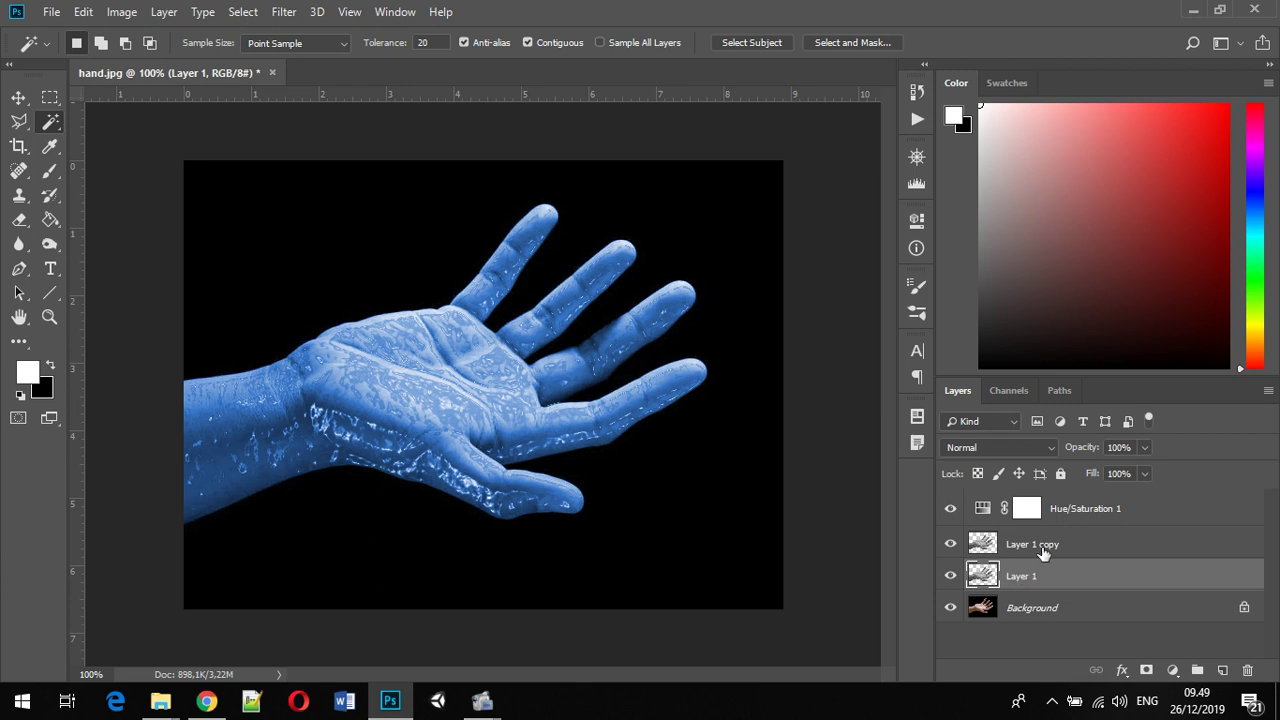
{"action": "key", "text": "alt+bracketright"}
{"action": "key", "text": "alt+bracketleft"}
{"action": "left_click", "coordinate": [1059, 552]}
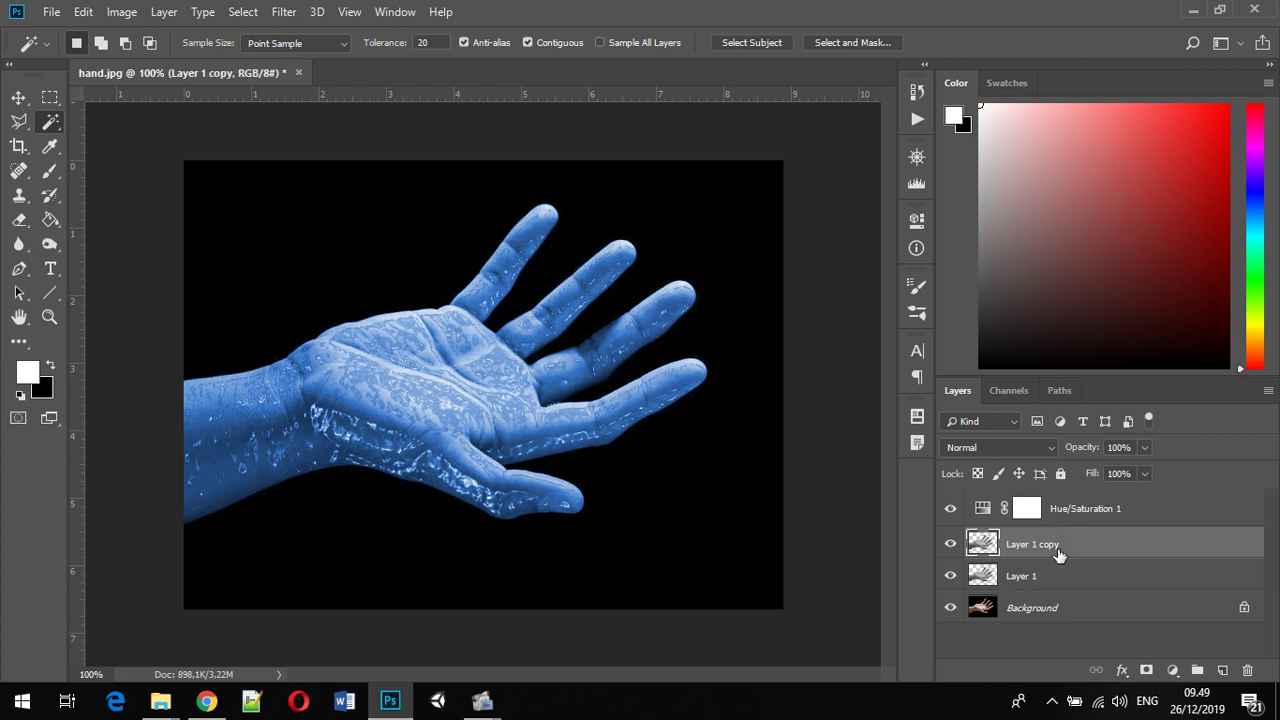
{"action": "left_click", "coordinate": [1066, 583]}
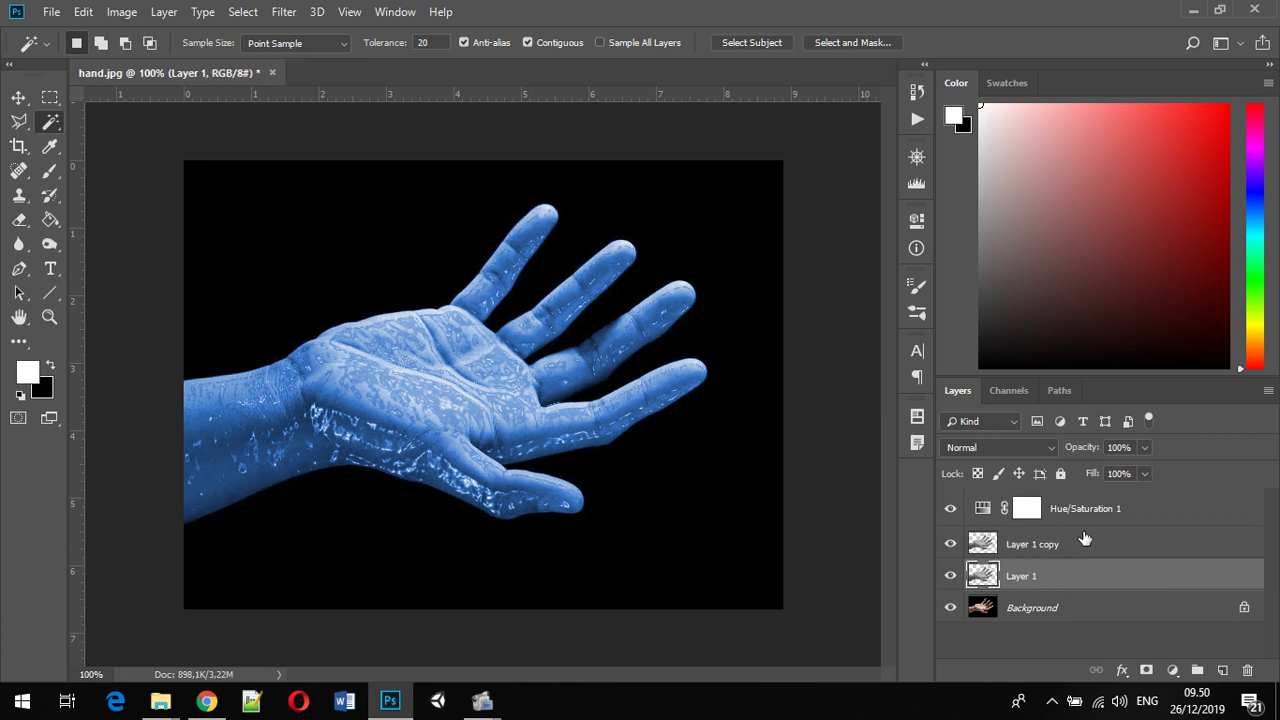
{"action": "left_click", "coordinate": [1062, 545]}
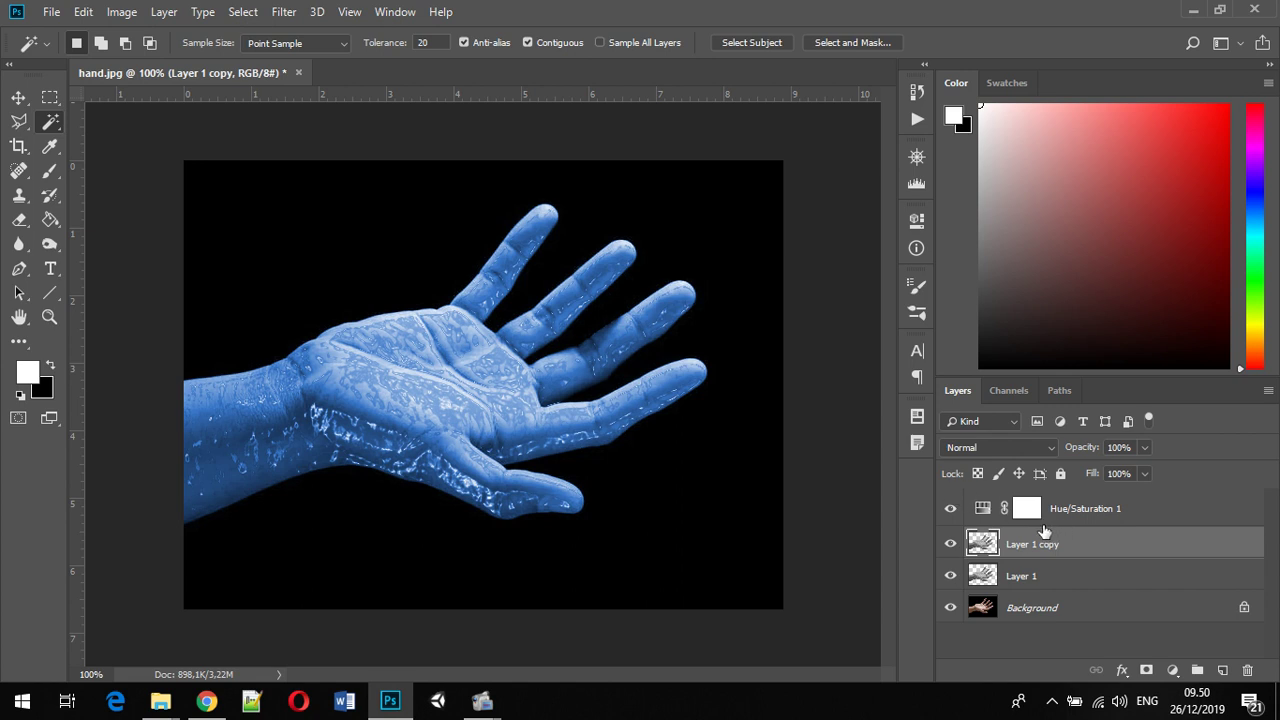
{"action": "left_click", "coordinate": [1036, 577]}
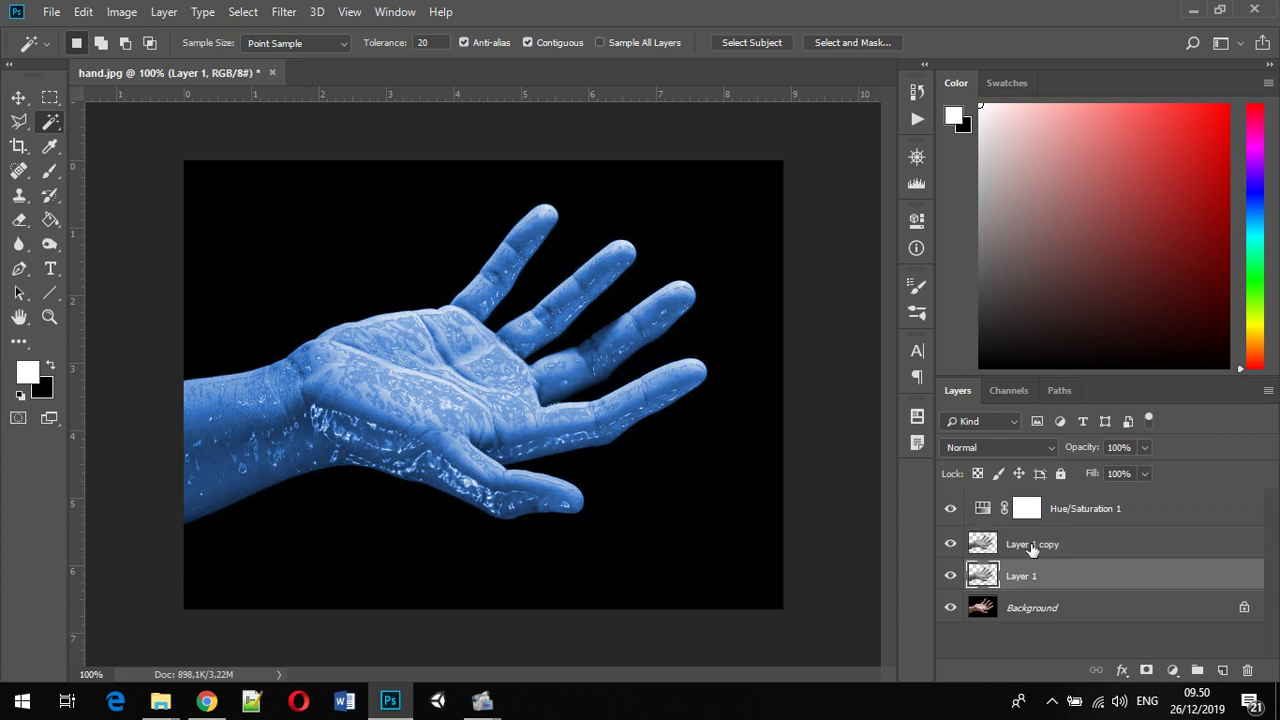
Set the blending mode of both Layer 1 copy and Layer 1 to Screen
{"action": "left_click", "coordinate": [1033, 548]}
{"action": "left_click", "coordinate": [1020, 448]}
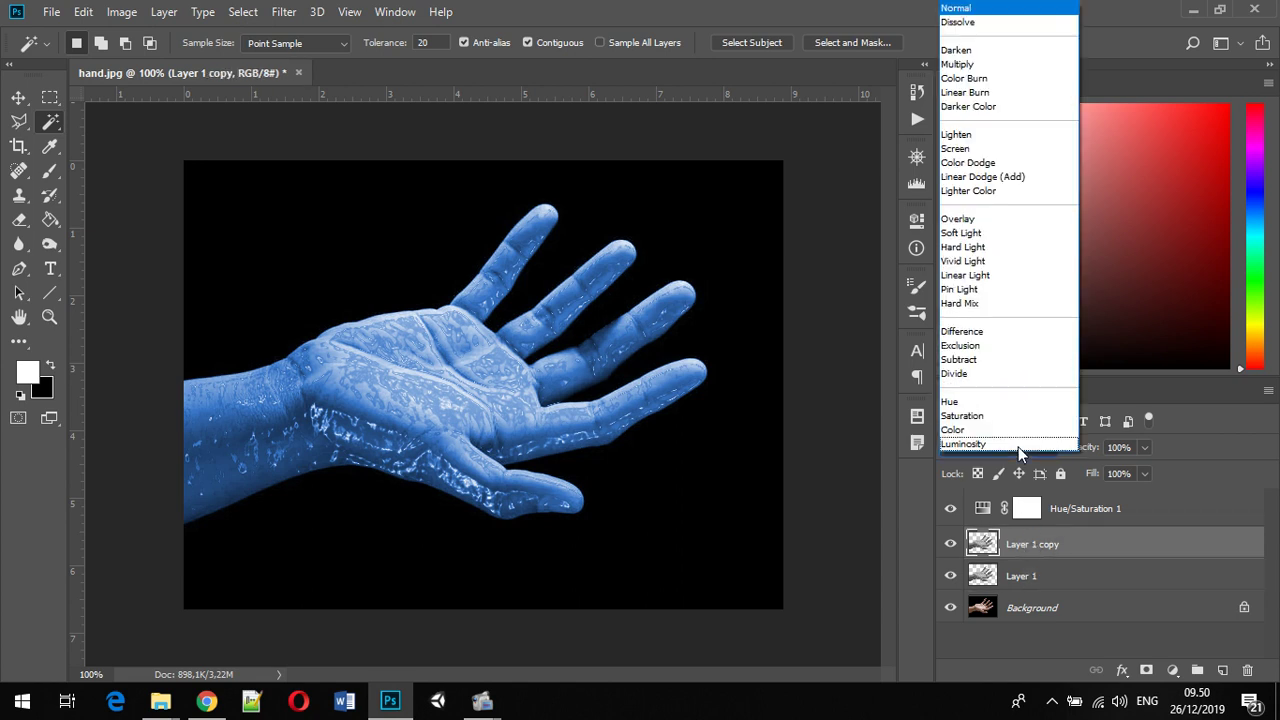
{"action": "left_click", "coordinate": [975, 148]}
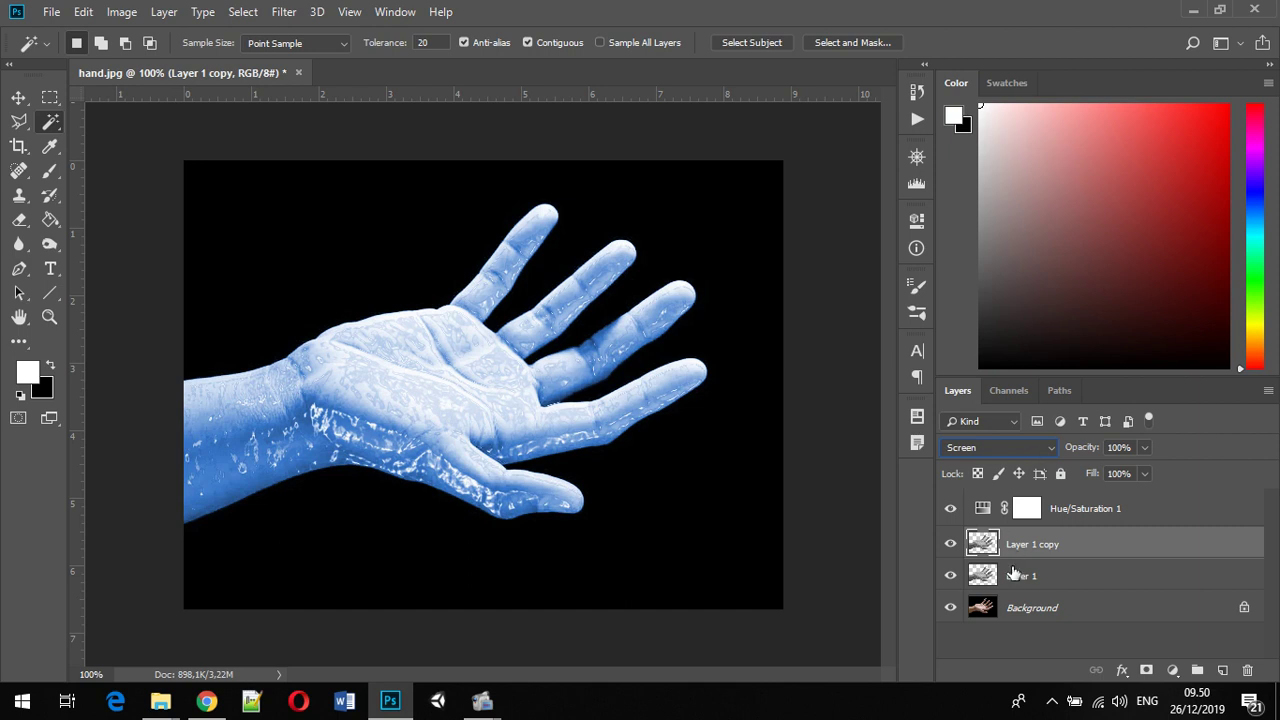
{"action": "left_click", "coordinate": [1013, 573]}
{"action": "left_click", "coordinate": [1000, 447]}
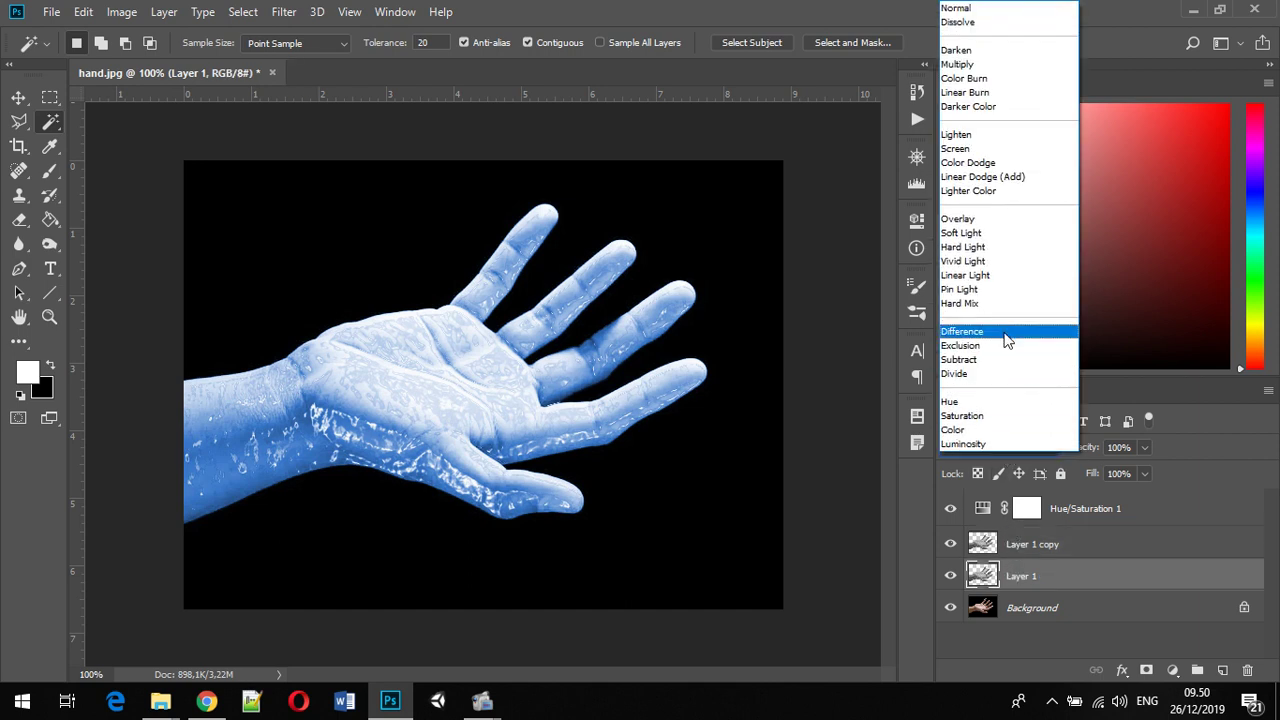
{"action": "left_click", "coordinate": [1017, 150]}
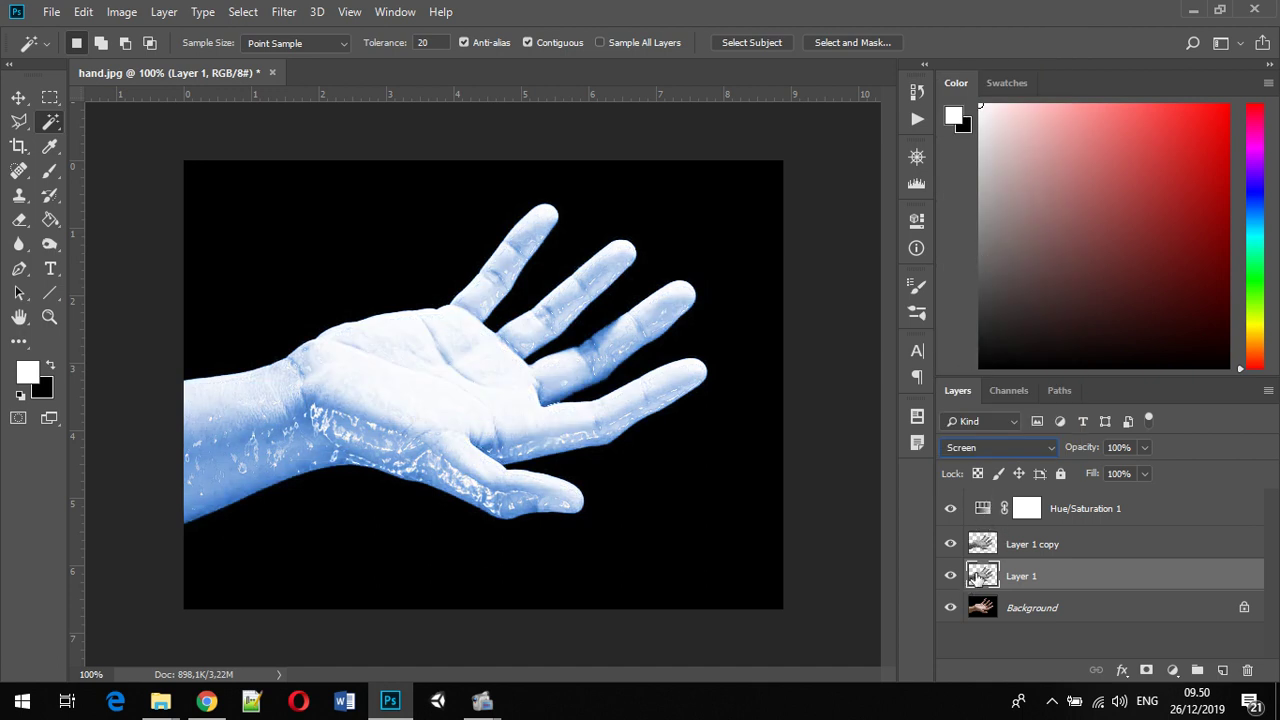
Open the Filter Gallery for Layer 1 copy and choose the Glass distortion with the Frosted texture
{"action": "left_click", "coordinate": [1027, 546]}
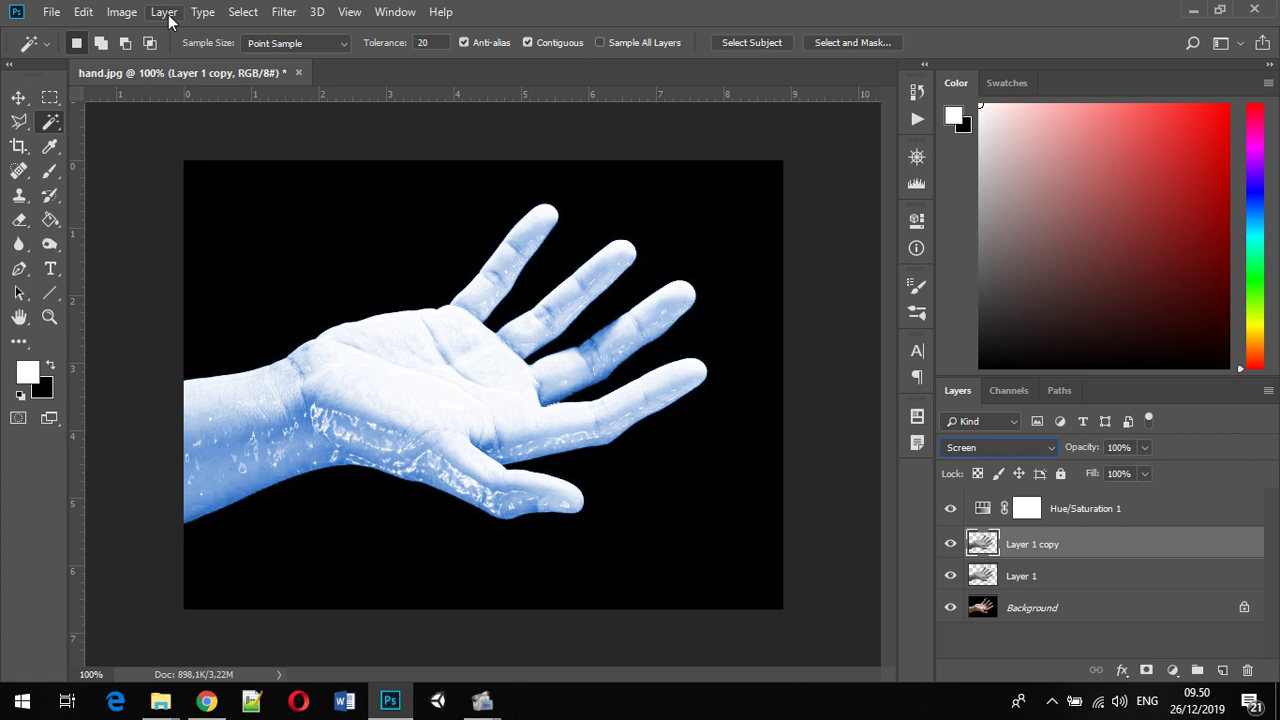
{"action": "left_click", "coordinate": [283, 12]}
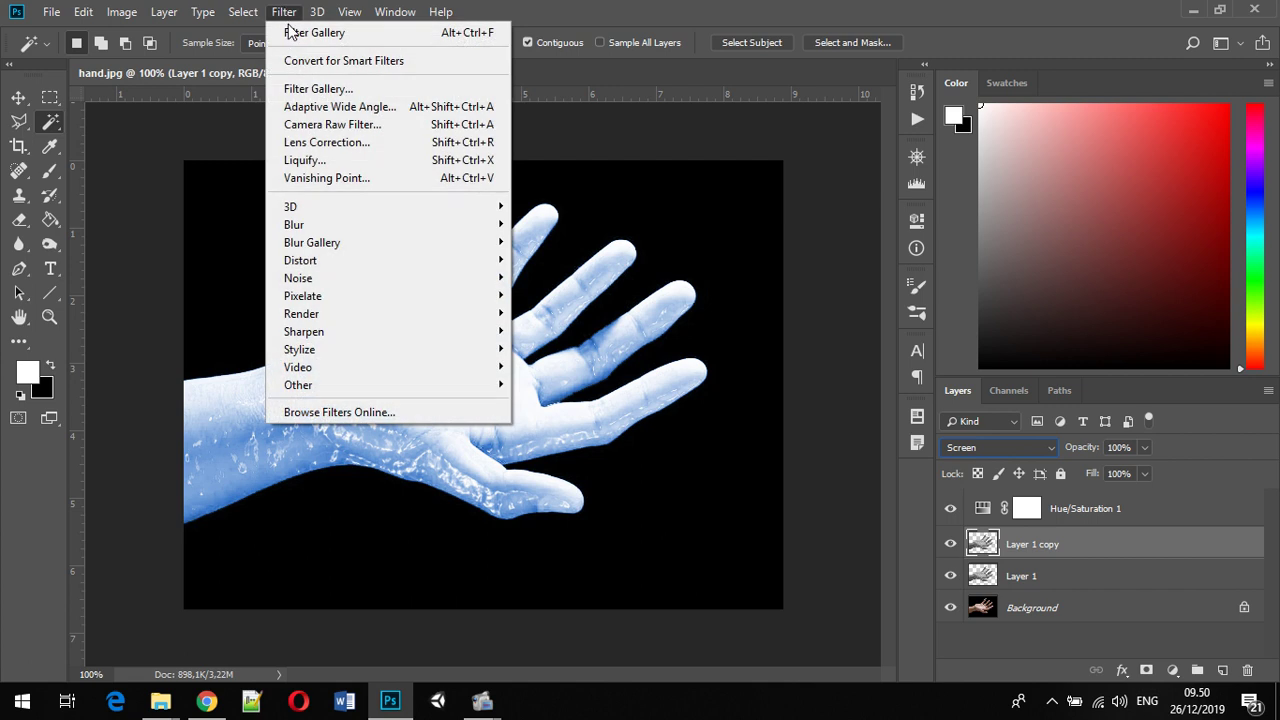
{"action": "left_click", "coordinate": [376, 97]}
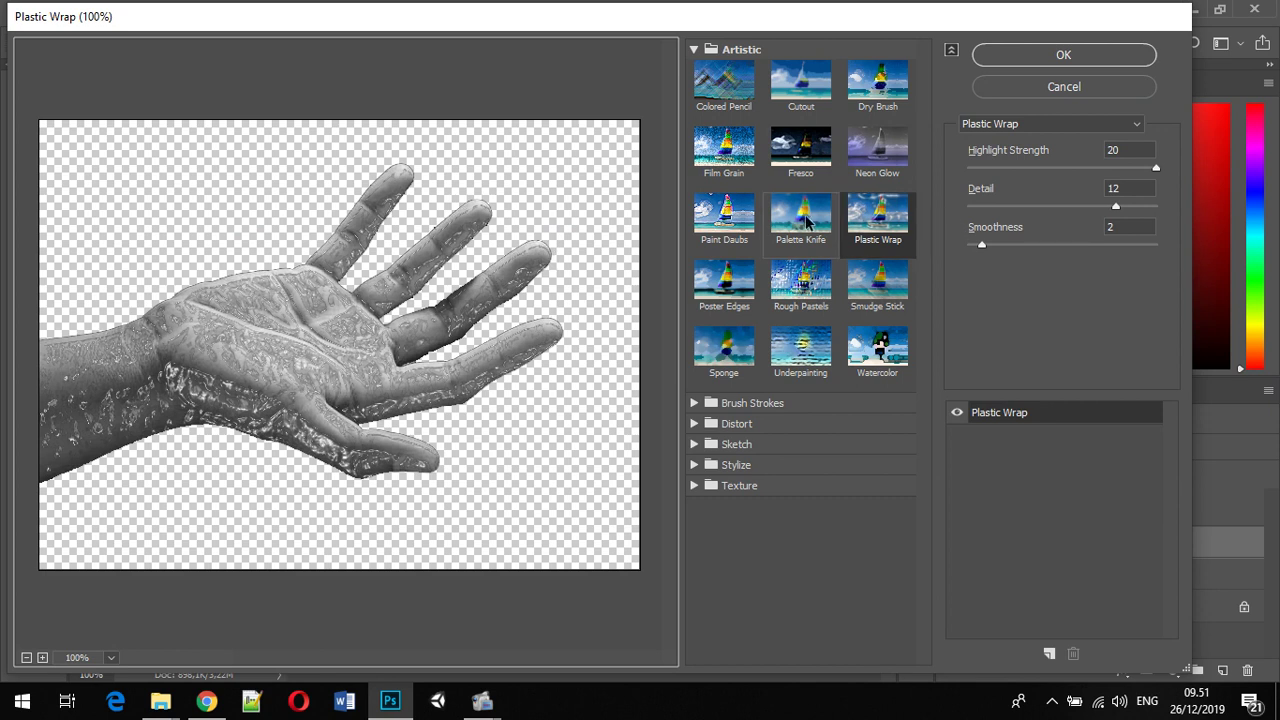
{"action": "left_click", "coordinate": [722, 424]}
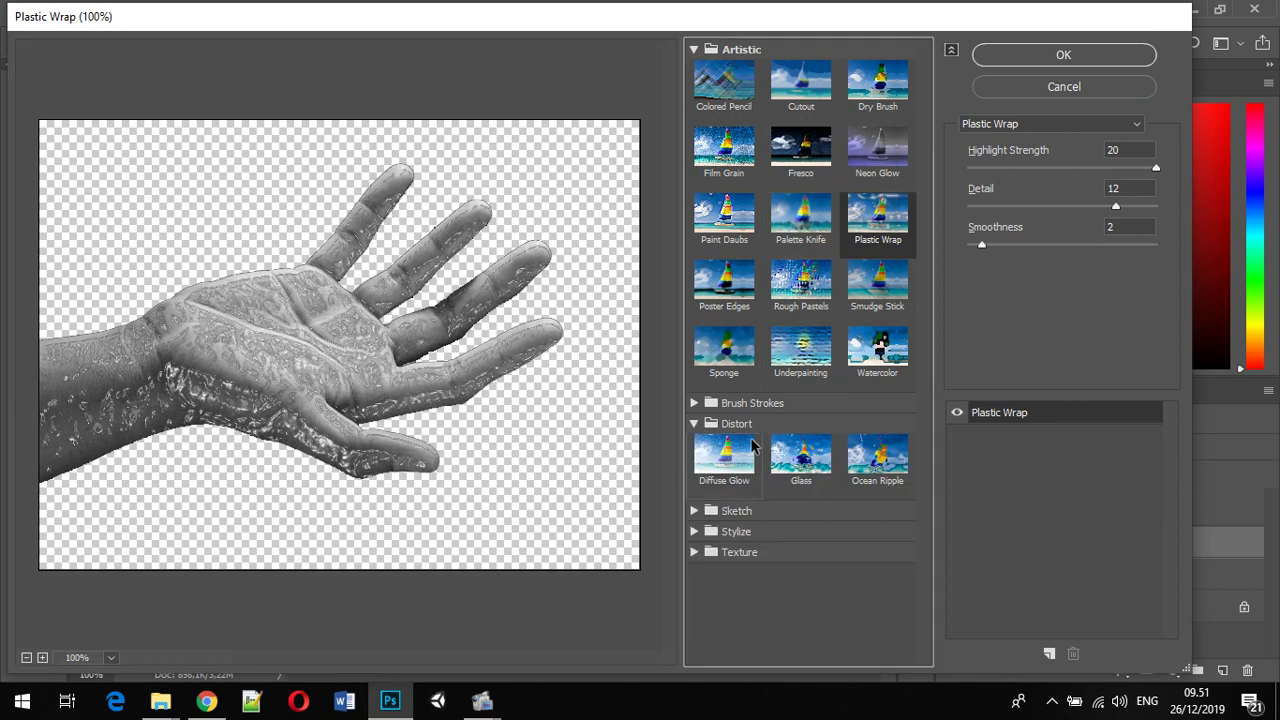
{"action": "left_click", "coordinate": [799, 462]}
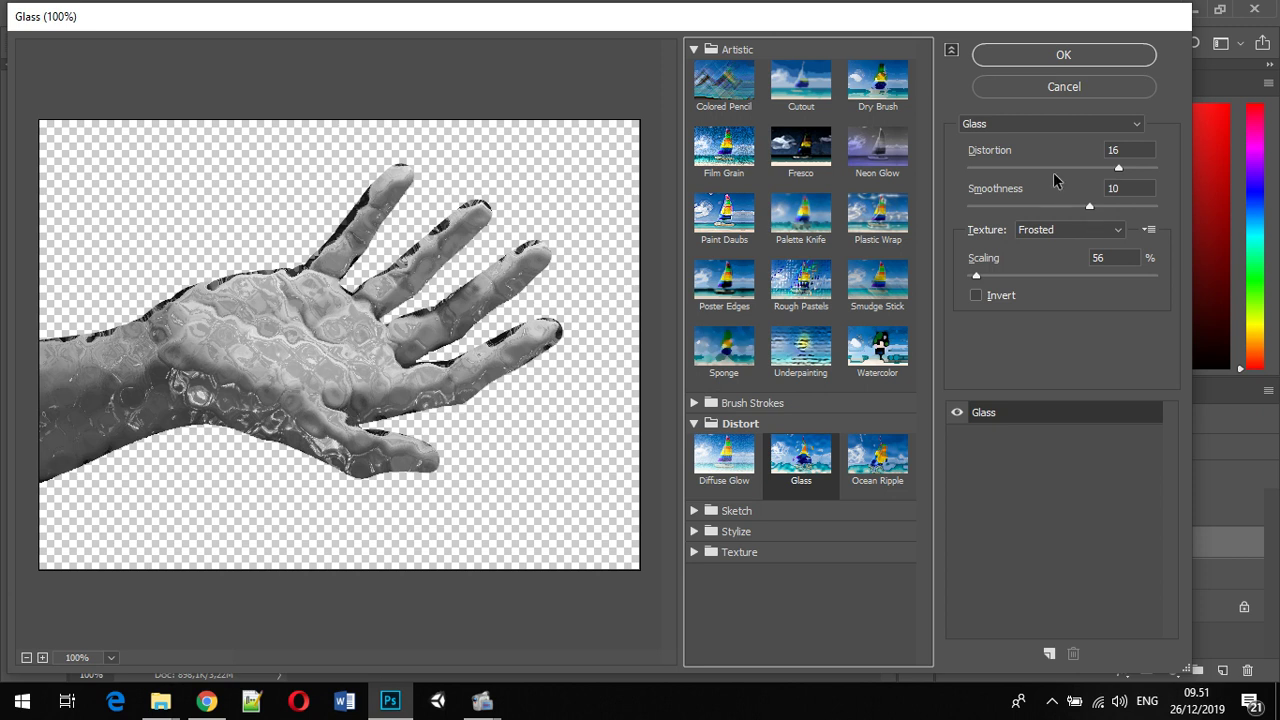
{"action": "left_click", "coordinate": [1091, 230]}
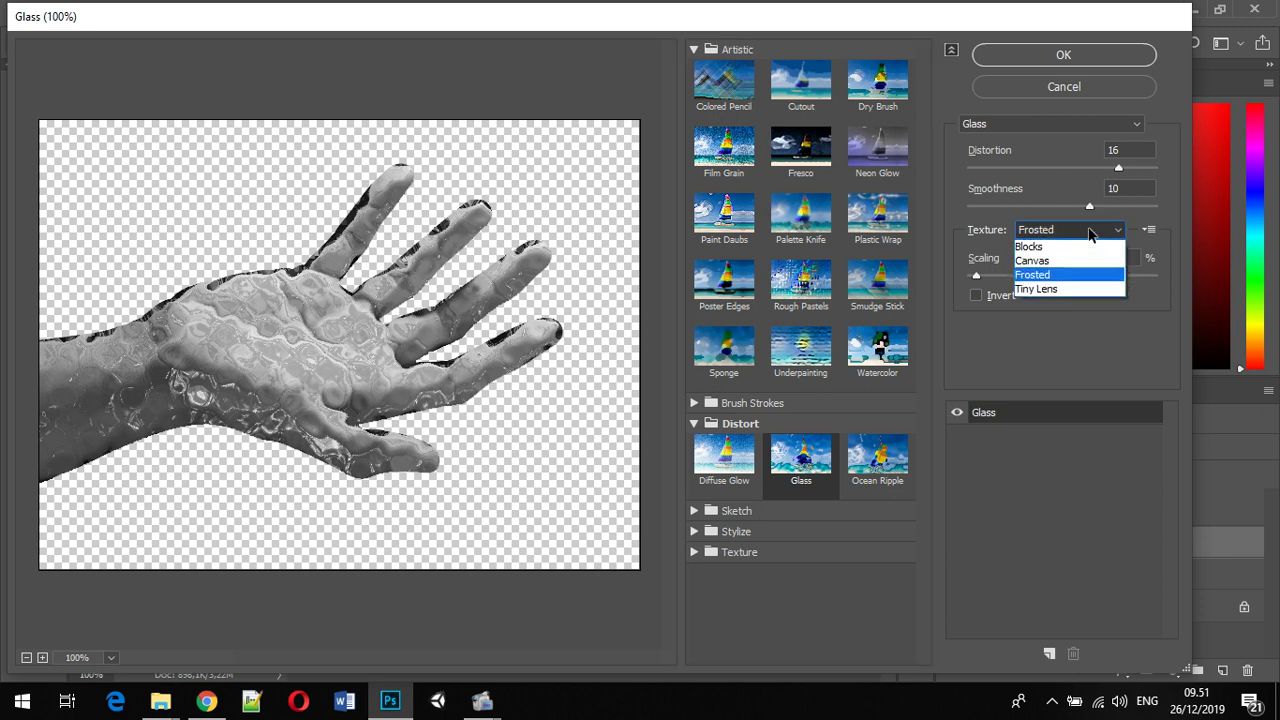
{"action": "left_click", "coordinate": [1083, 277]}
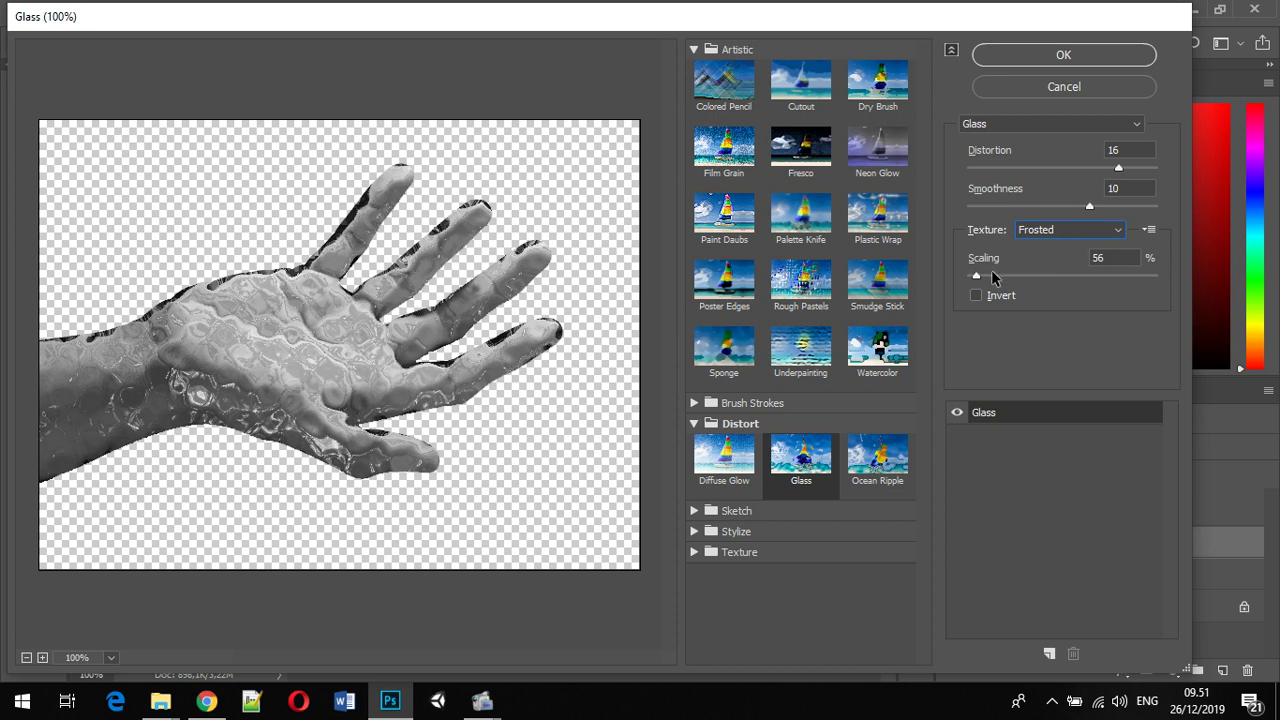
Apply the Glass filter with Distortion 11, Smoothness 9 and Scaling 93%
{"action": "left_click_drag", "start_coordinate": [991, 276], "coordinate": [1022, 277]}
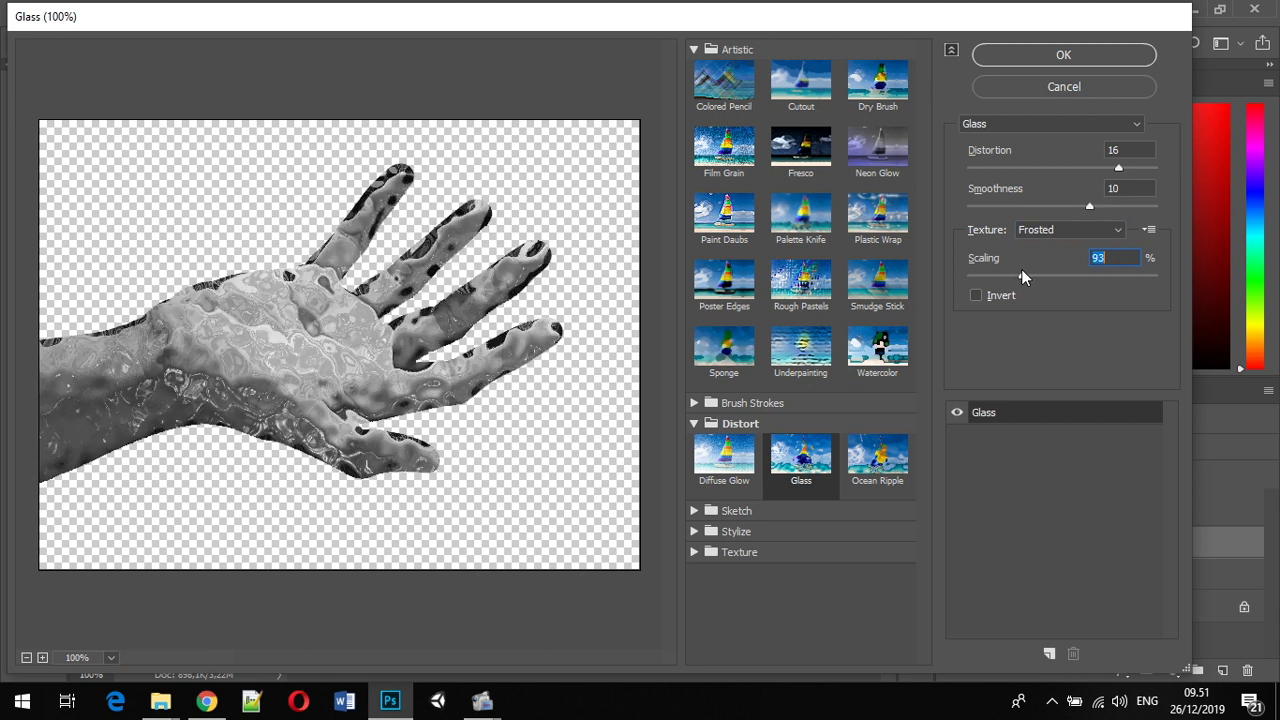
{"action": "left_click_drag", "start_coordinate": [1020, 207], "coordinate": [1056, 207]}
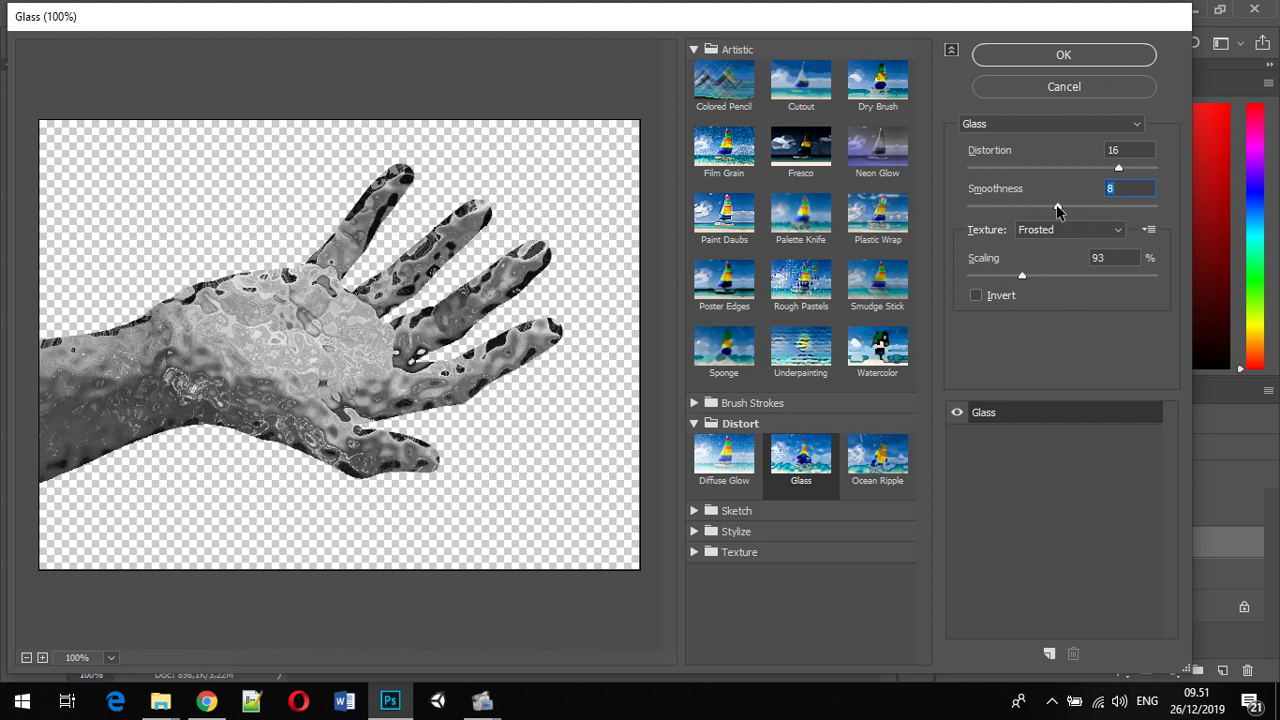
{"action": "left_click_drag", "start_coordinate": [1117, 167], "coordinate": [1072, 218]}
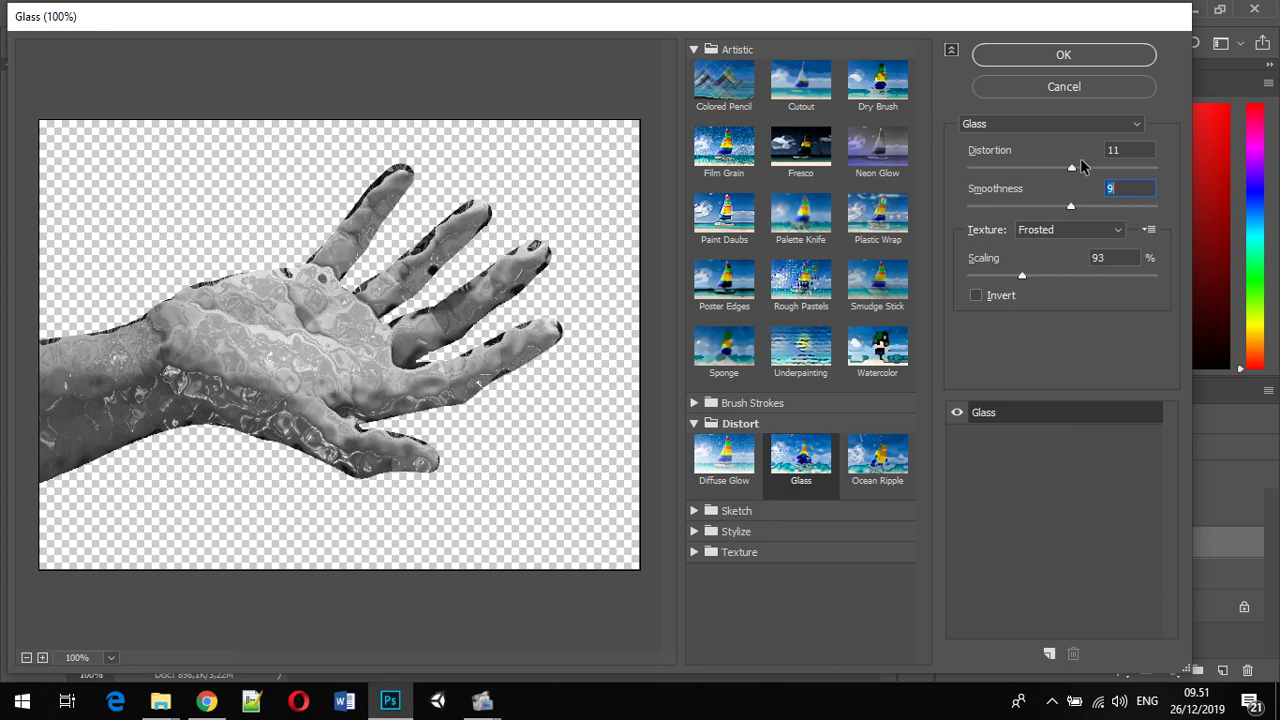
{"action": "left_click", "coordinate": [1117, 55]}
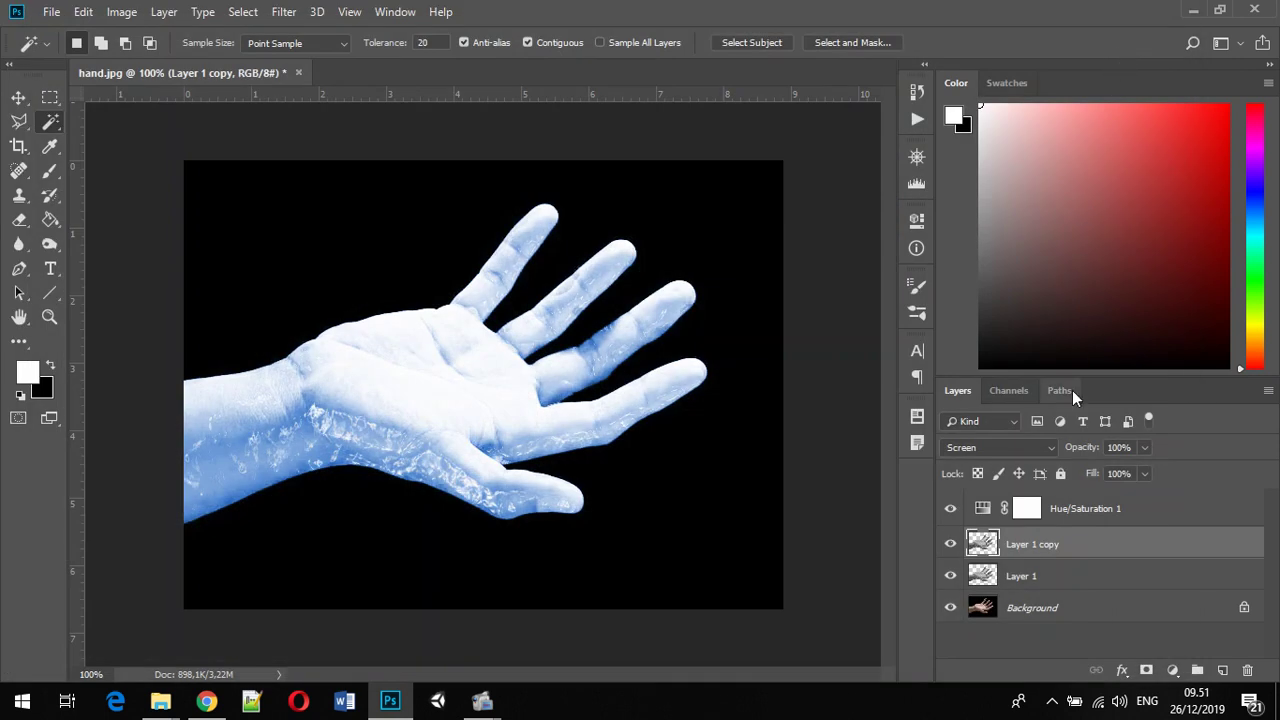
Group Layer 1 copy and Layer 1 together and expand the group to show its layers
{"action": "left_click", "coordinate": [1024, 576], "text": "shift"}
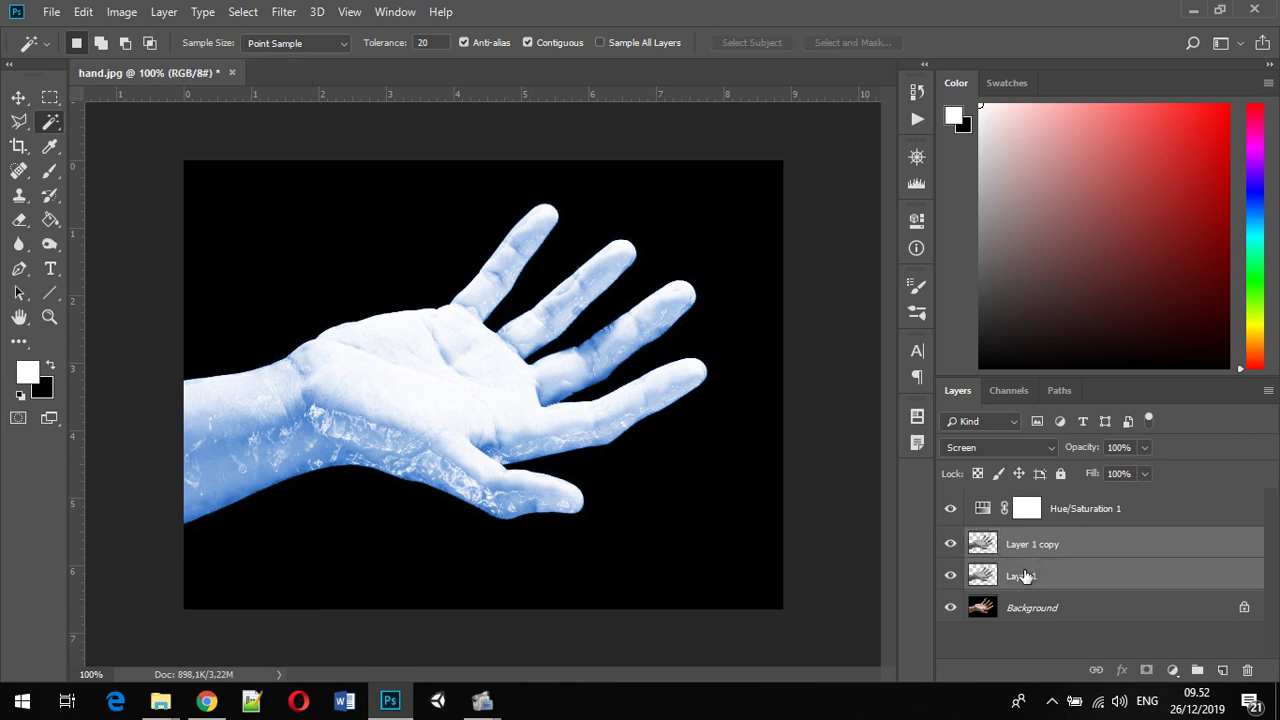
{"action": "left_click", "coordinate": [1197, 670]}
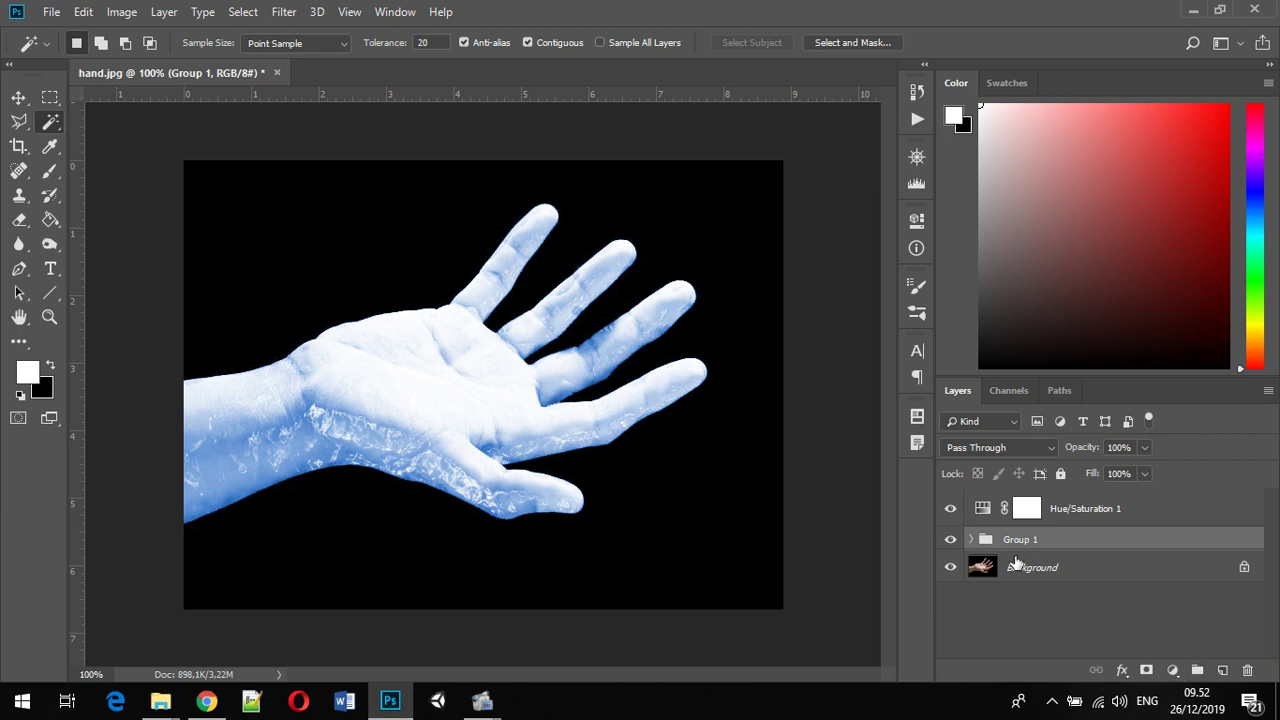
{"action": "left_click", "coordinate": [971, 539]}
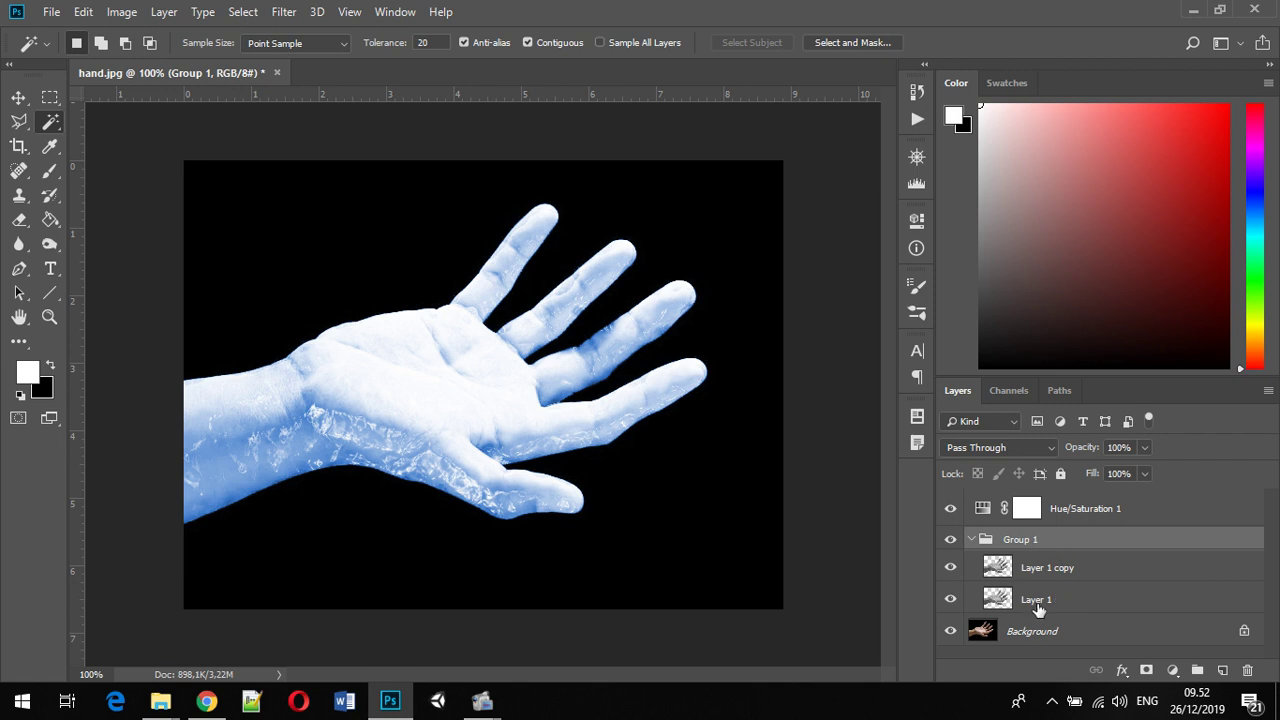
Clip the Hue/Saturation 1 adjustment layer to Group 1 so it only affects the grouped hand layers
{"action": "left_click", "coordinate": [1120, 512]}
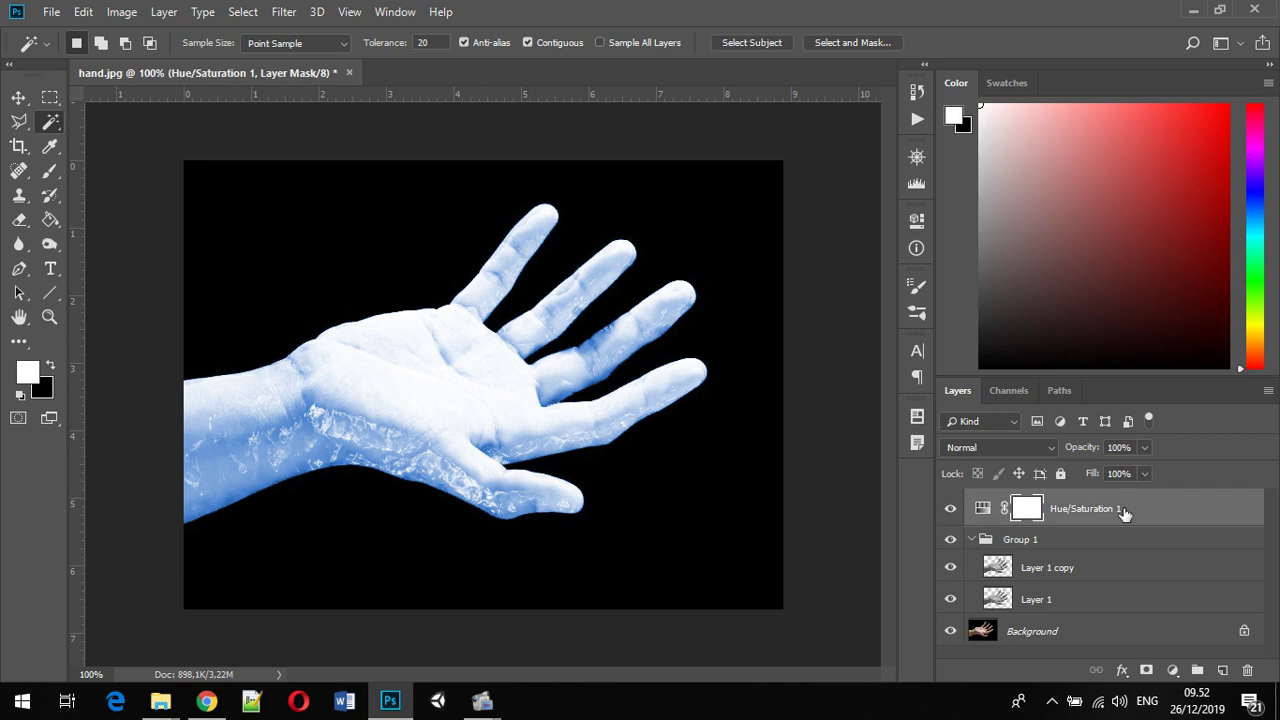
{"action": "left_click", "coordinate": [983, 512]}
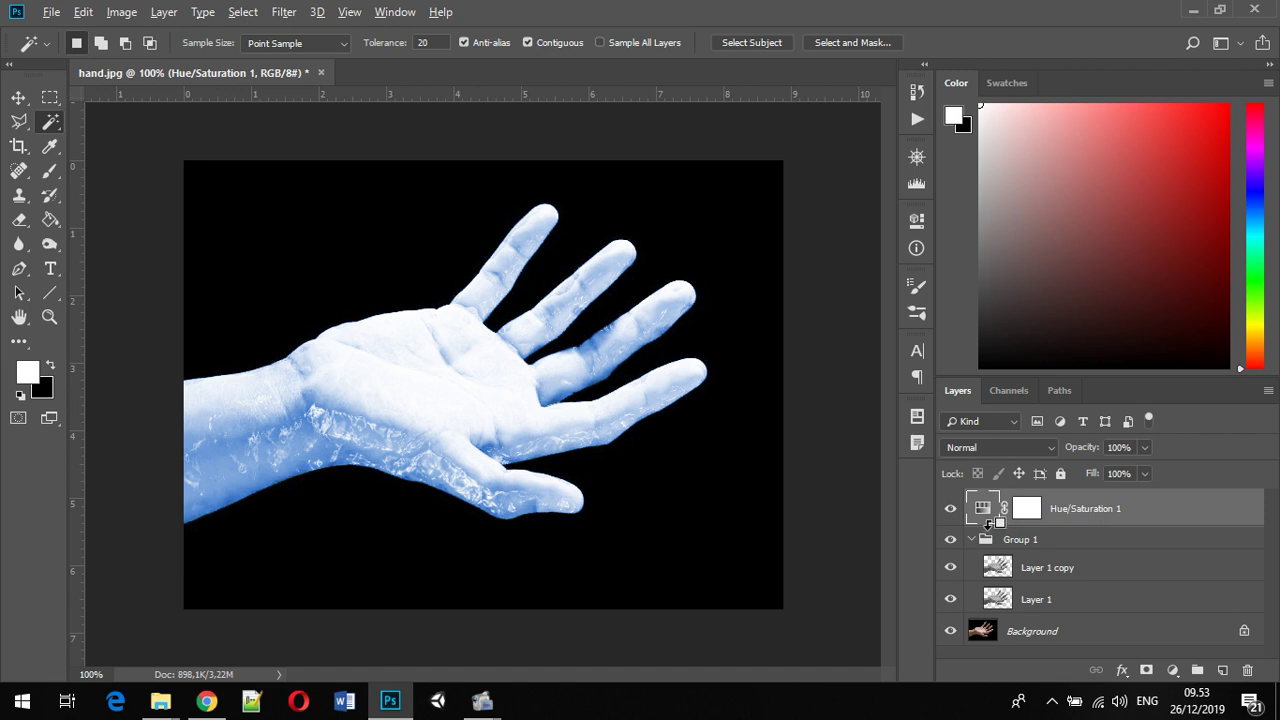
{"action": "left_click", "coordinate": [988, 522], "text": "alt"}
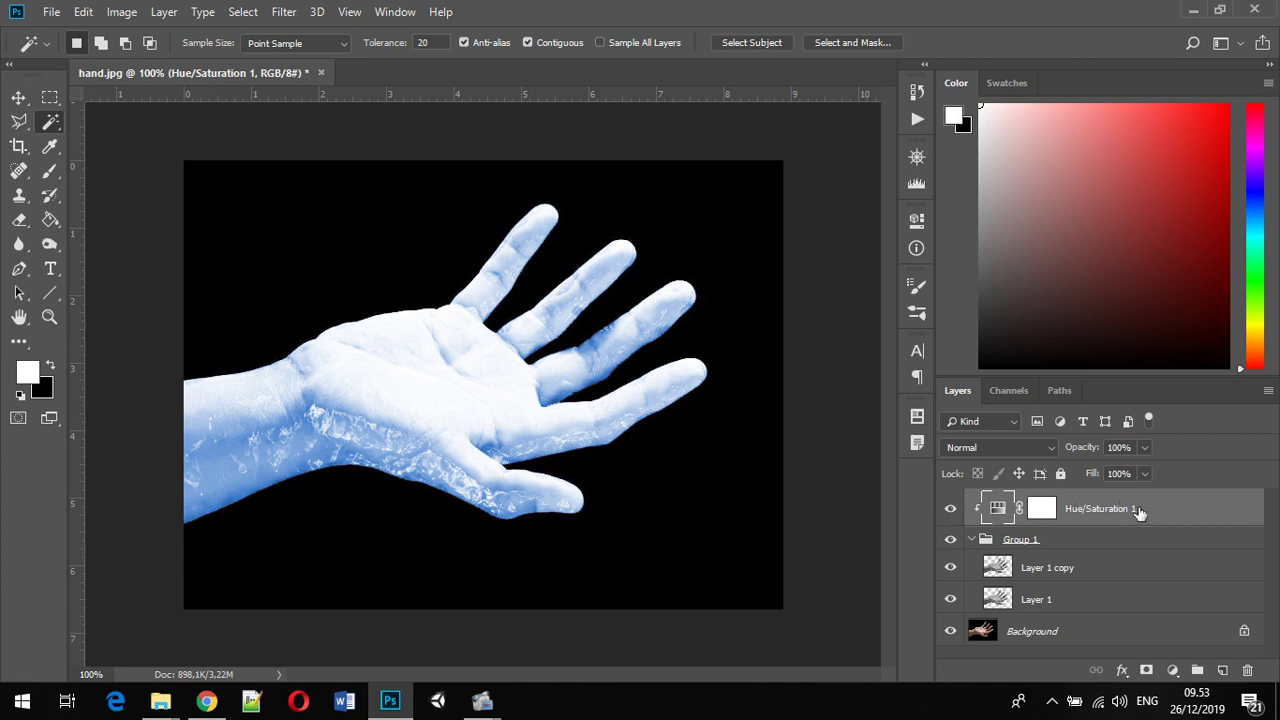
{"action": "key", "text": "shift+alt+s"}
Lower the opacity of Layer 1 copy to 46% and select Layer 1
{"action": "left_click", "coordinate": [1095, 569]}
{"action": "left_click", "coordinate": [1146, 449]}
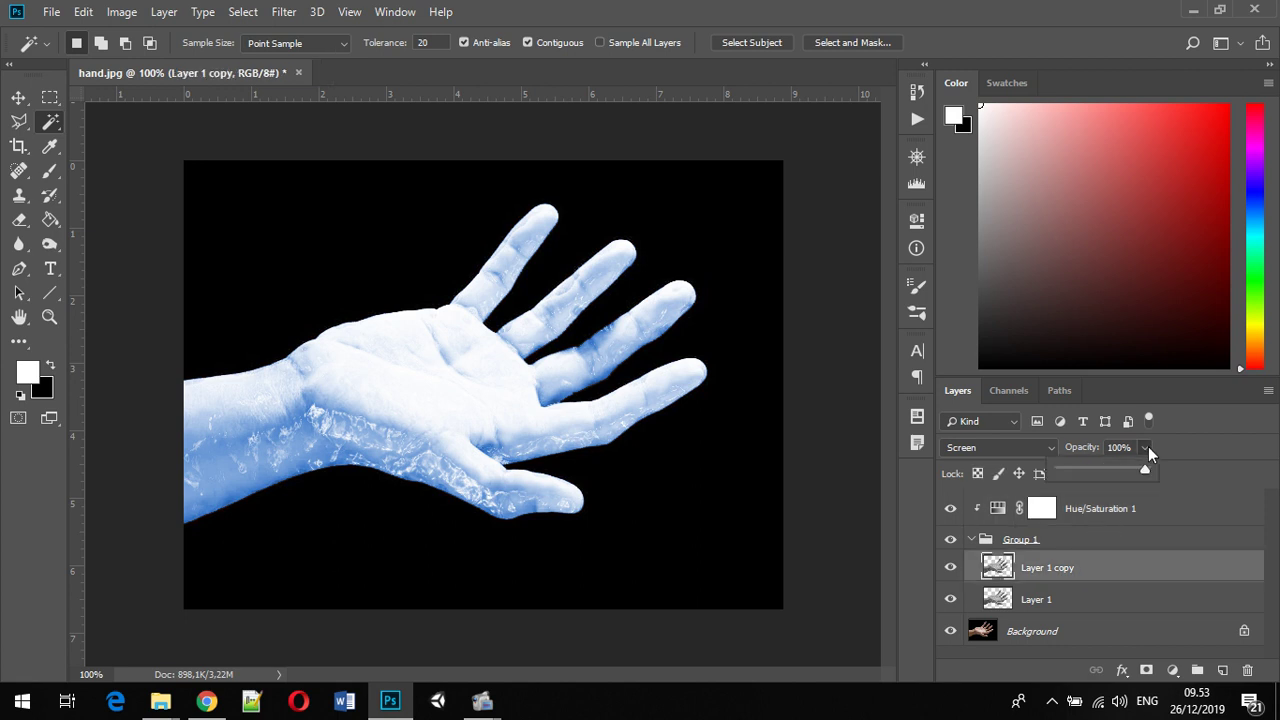
{"action": "left_click_drag", "start_coordinate": [1105, 474], "coordinate": [1101, 473]}
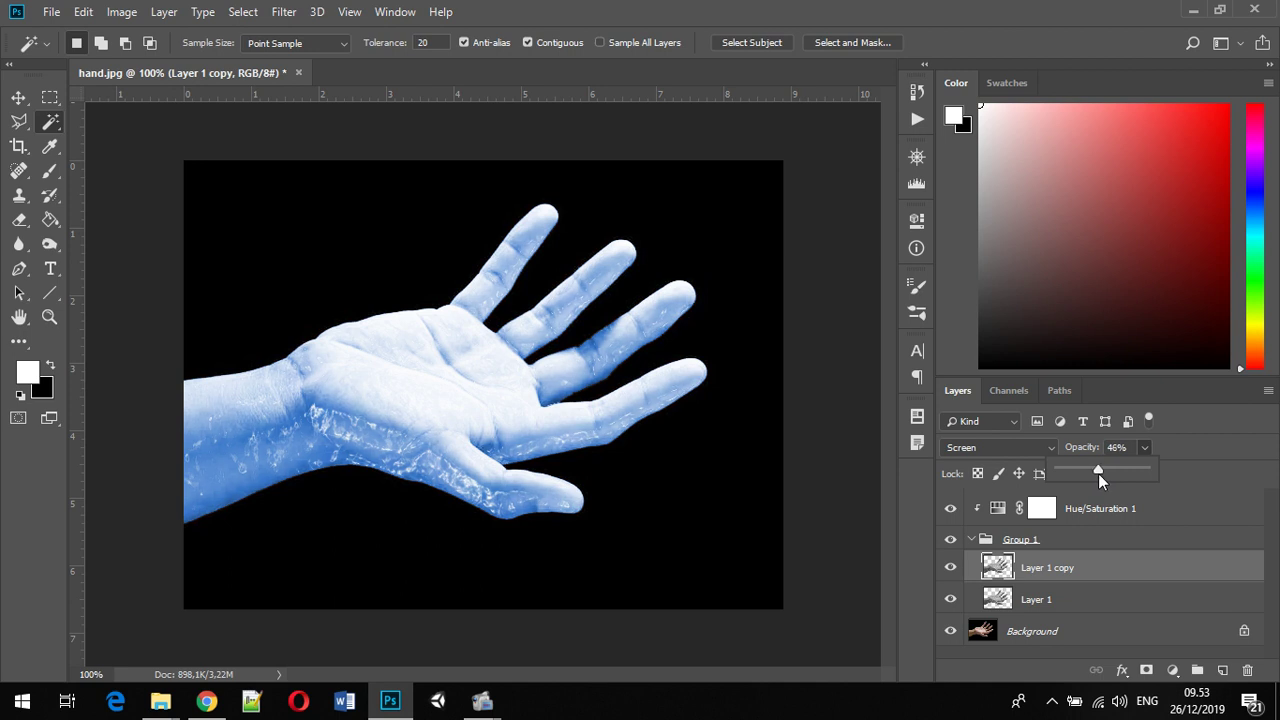
{"action": "left_click", "coordinate": [1010, 597]}
{"action": "left_click", "coordinate": [1010, 597]}
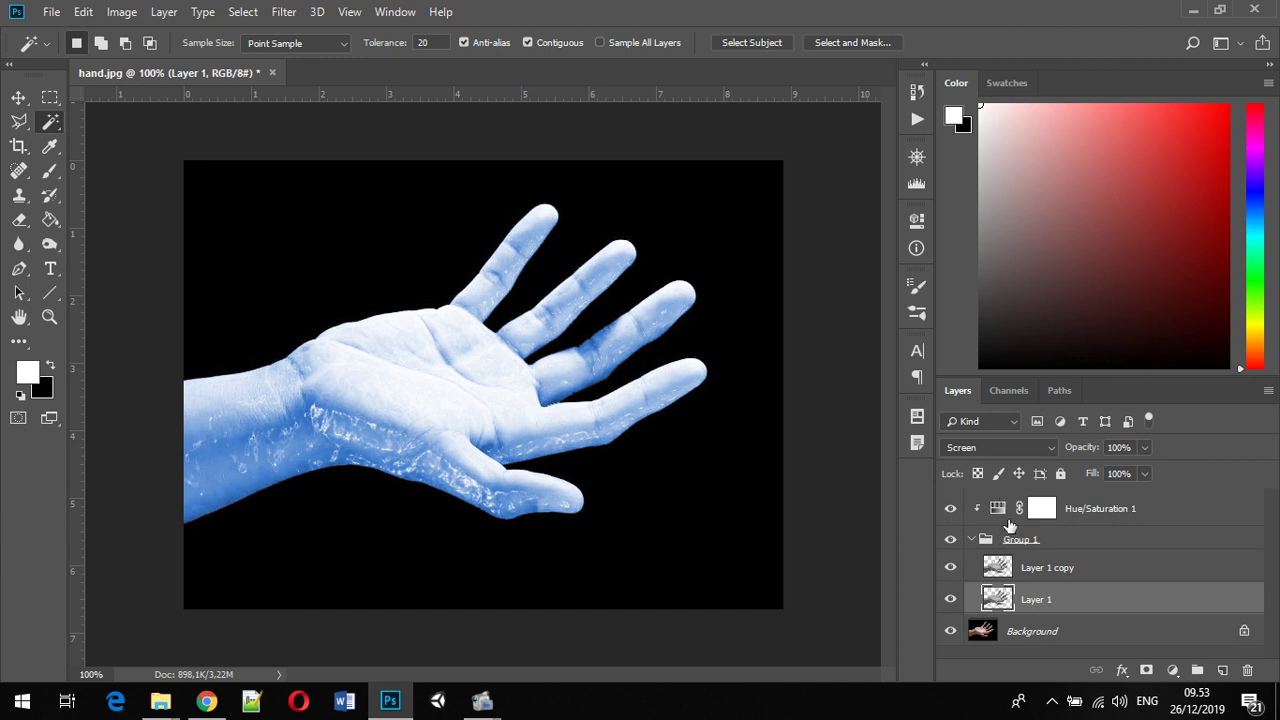
Open the Hue/Saturation 1 adjustment for editing and apply the Cyanotype preset
{"action": "left_click", "coordinate": [999, 512]}
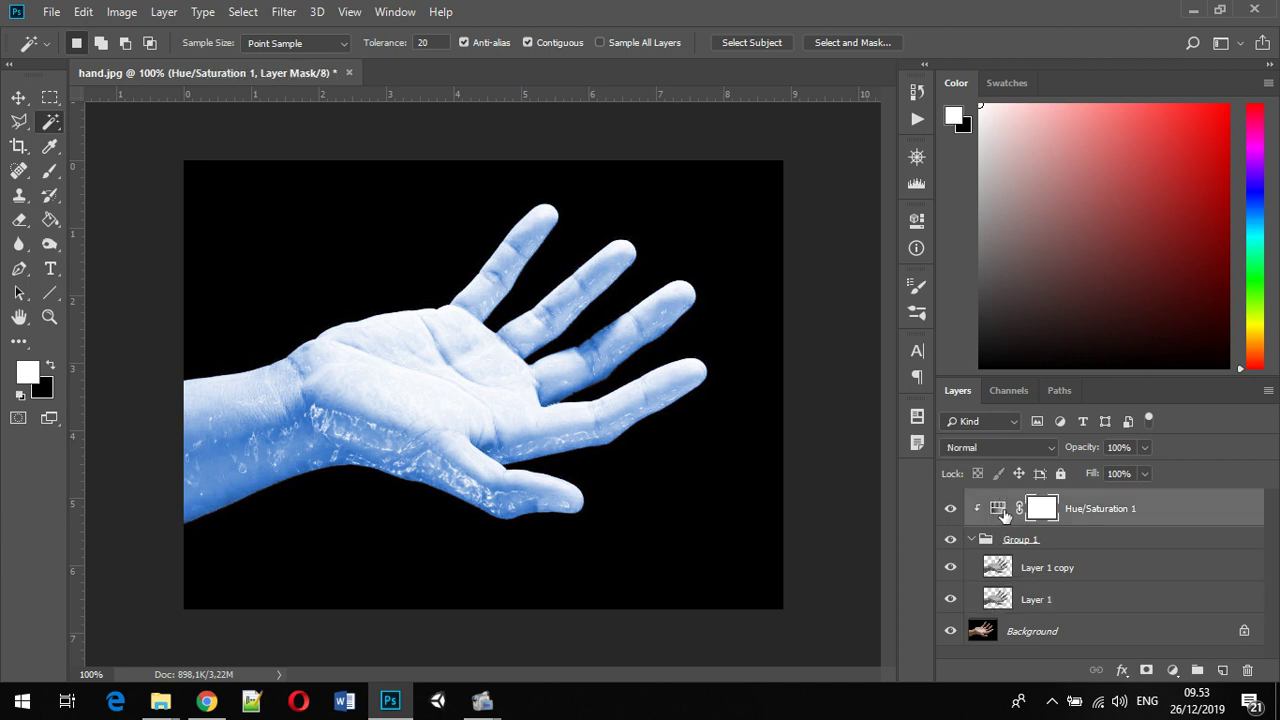
{"action": "left_click", "coordinate": [999, 511]}
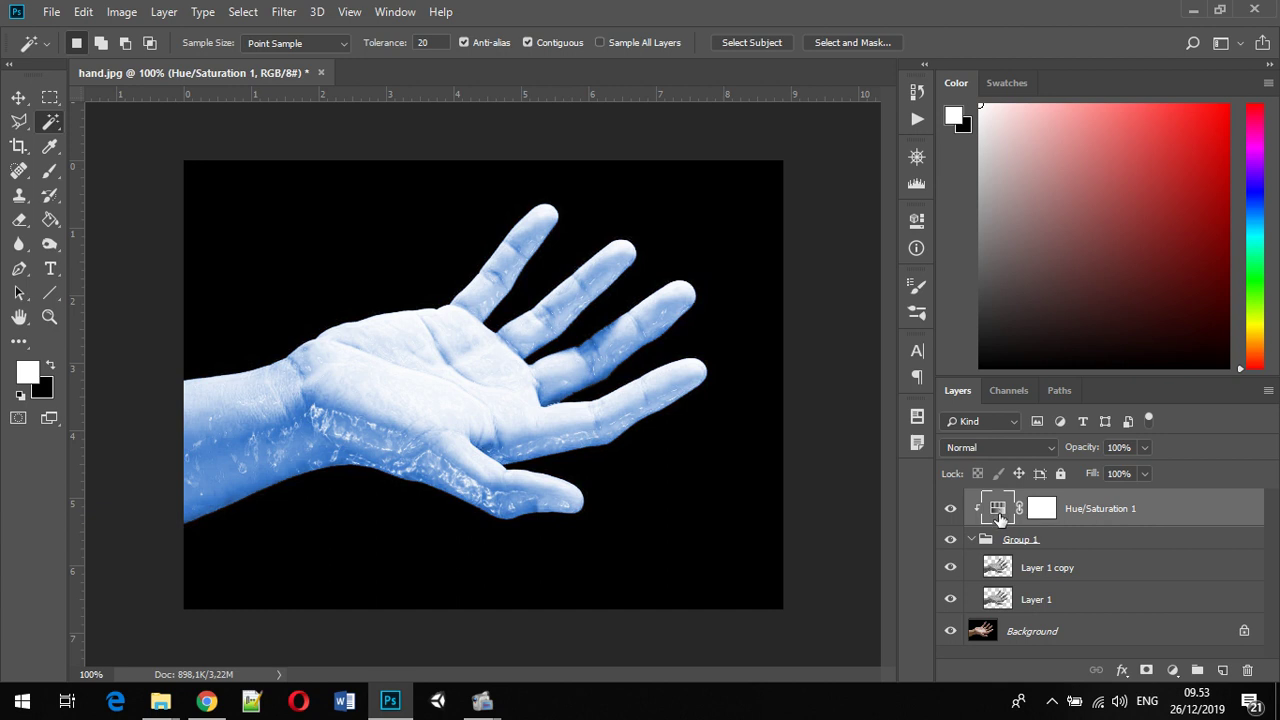
{"action": "double_click", "coordinate": [999, 508]}
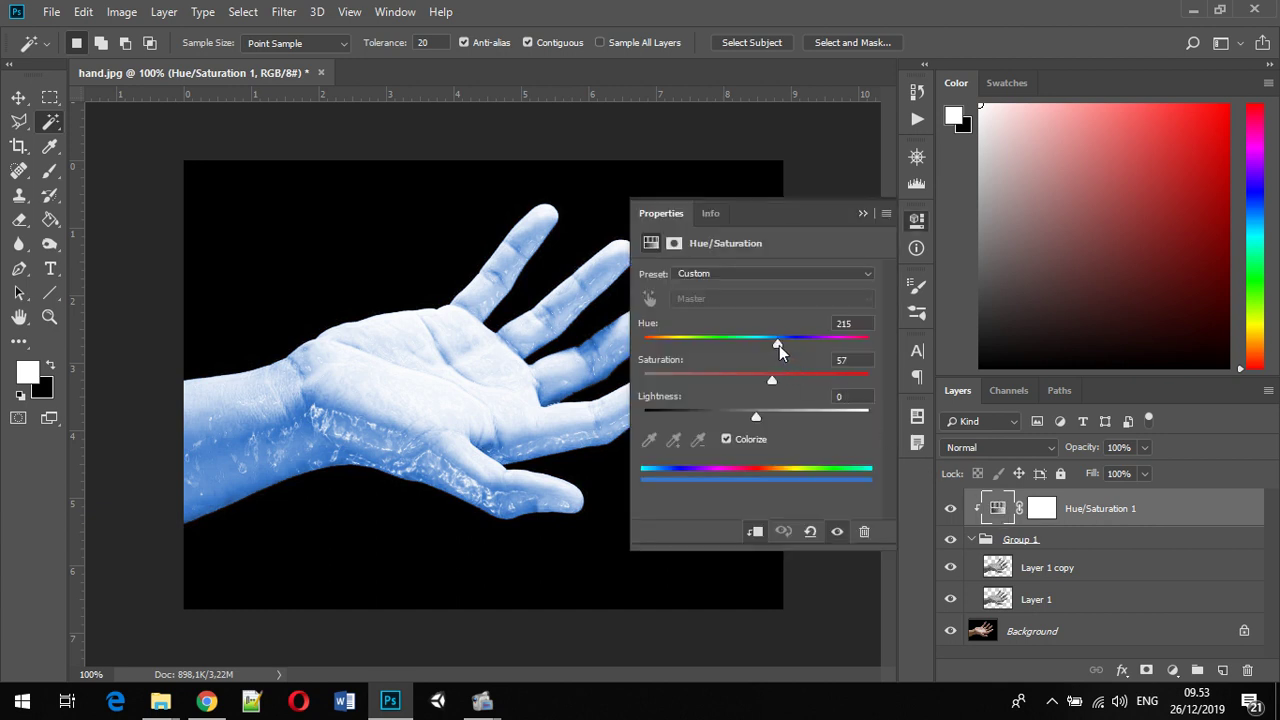
{"action": "mouse_move", "coordinate": [777, 344]}
{"action": "left_mouse_down"}
{"action": "mouse_move", "coordinate": [808, 341]}
{"action": "mouse_move", "coordinate": [771, 352]}
{"action": "mouse_move", "coordinate": [840, 378]}
{"action": "mouse_move", "coordinate": [805, 382]}
{"action": "mouse_move", "coordinate": [803, 345]}
{"action": "mouse_move", "coordinate": [779, 346]}
{"action": "left_mouse_up"}
{"action": "mouse_move", "coordinate": [755, 423]}
{"action": "left_mouse_down"}
{"action": "mouse_move", "coordinate": [789, 417]}
{"action": "mouse_move", "coordinate": [740, 423]}
{"action": "mouse_move", "coordinate": [756, 412]}
{"action": "left_mouse_up"}
{"action": "left_click", "coordinate": [812, 277]}
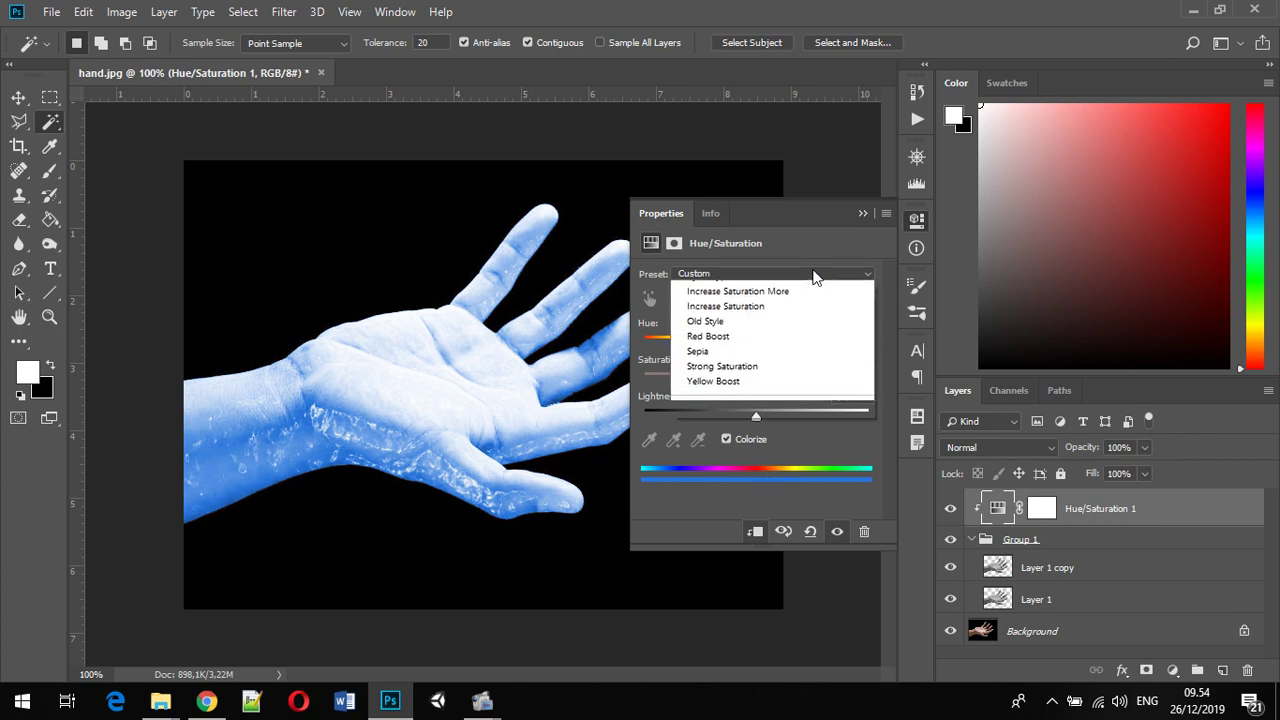
{"action": "left_click", "coordinate": [785, 324]}
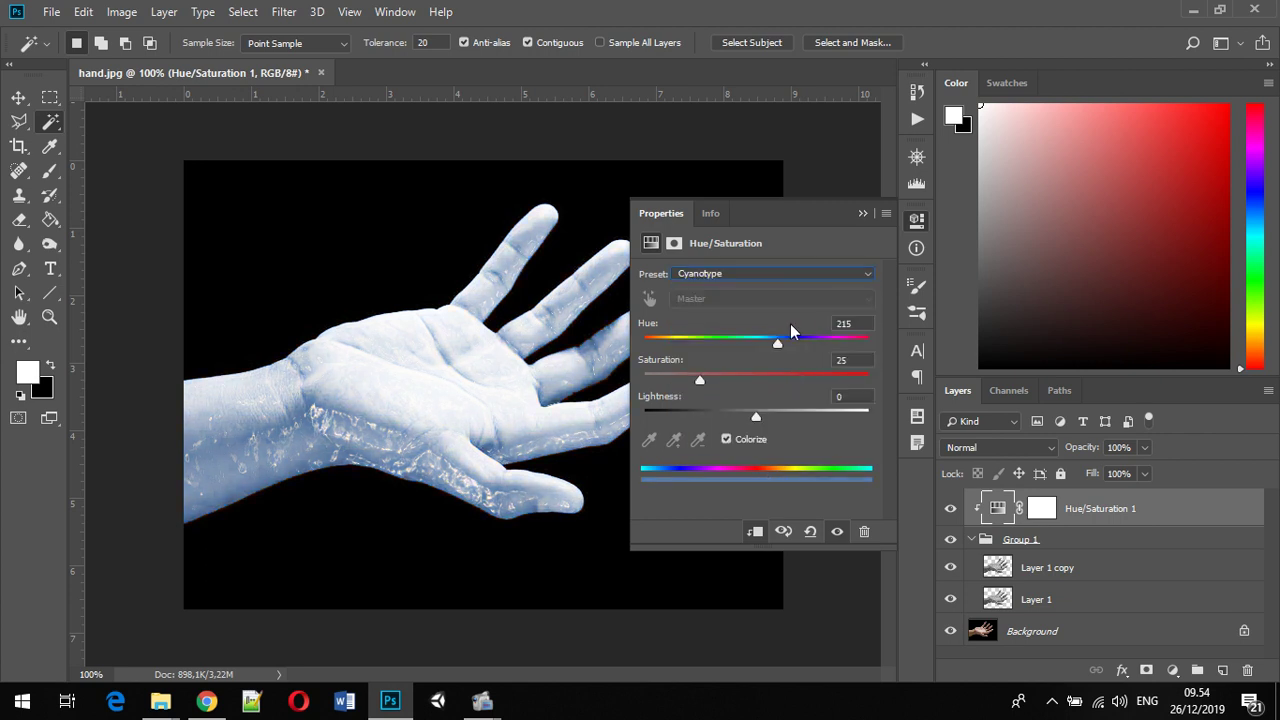
Set the Hue/Saturation 1 adjustment to Hue 243 and Saturation 47 and close its properties
{"action": "left_click_drag", "start_coordinate": [781, 345], "coordinate": [755, 345]}
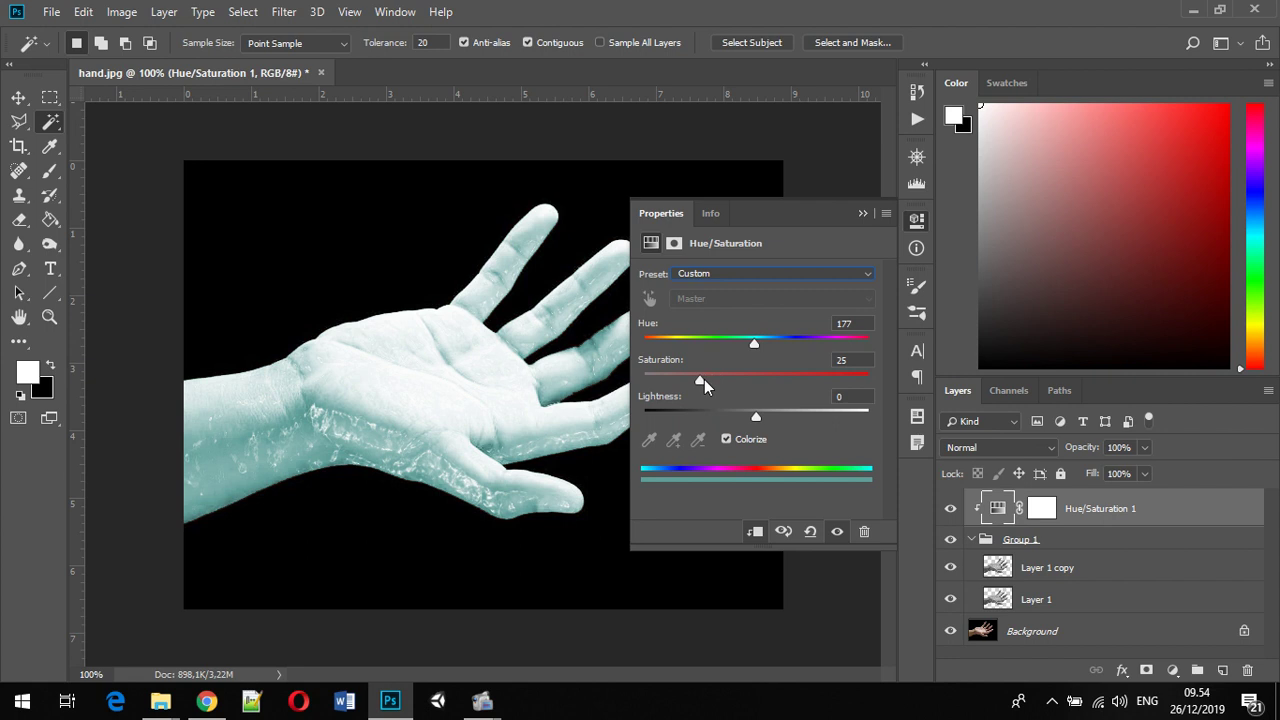
{"action": "left_click_drag", "start_coordinate": [701, 381], "coordinate": [789, 347]}
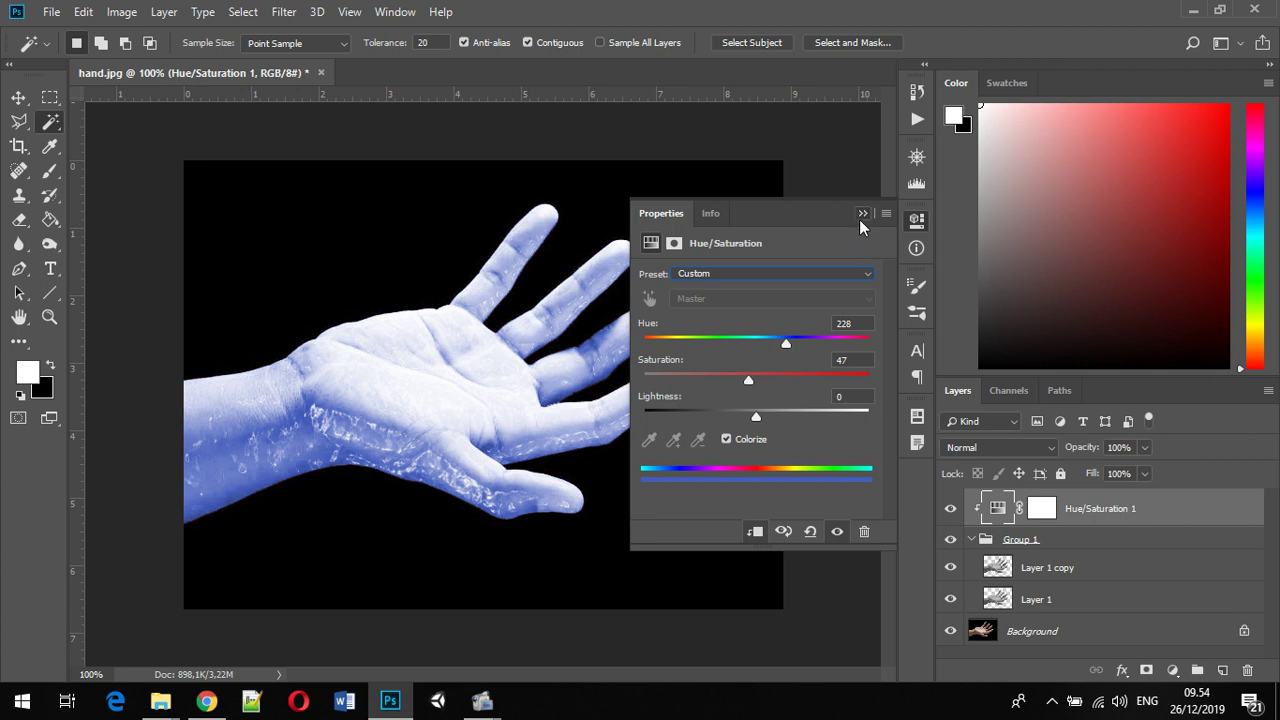
{"action": "left_click_drag", "start_coordinate": [787, 344], "coordinate": [796, 344]}
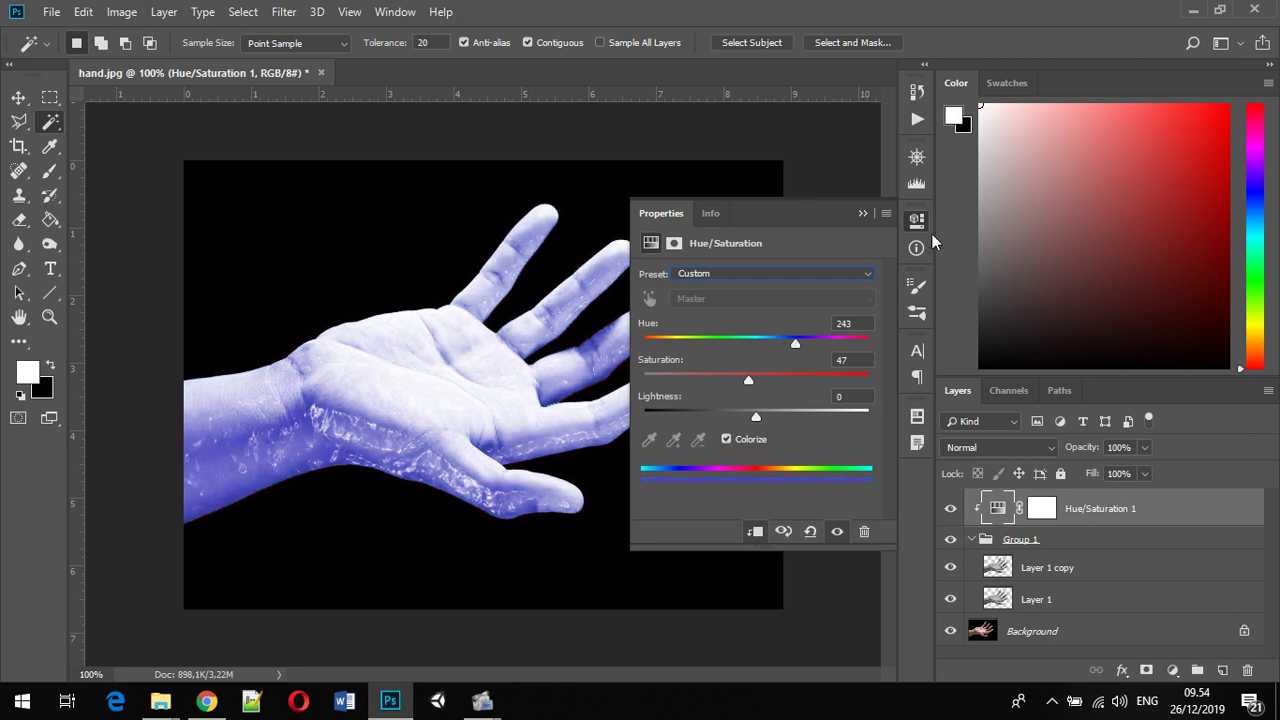
{"action": "left_click", "coordinate": [864, 214]}
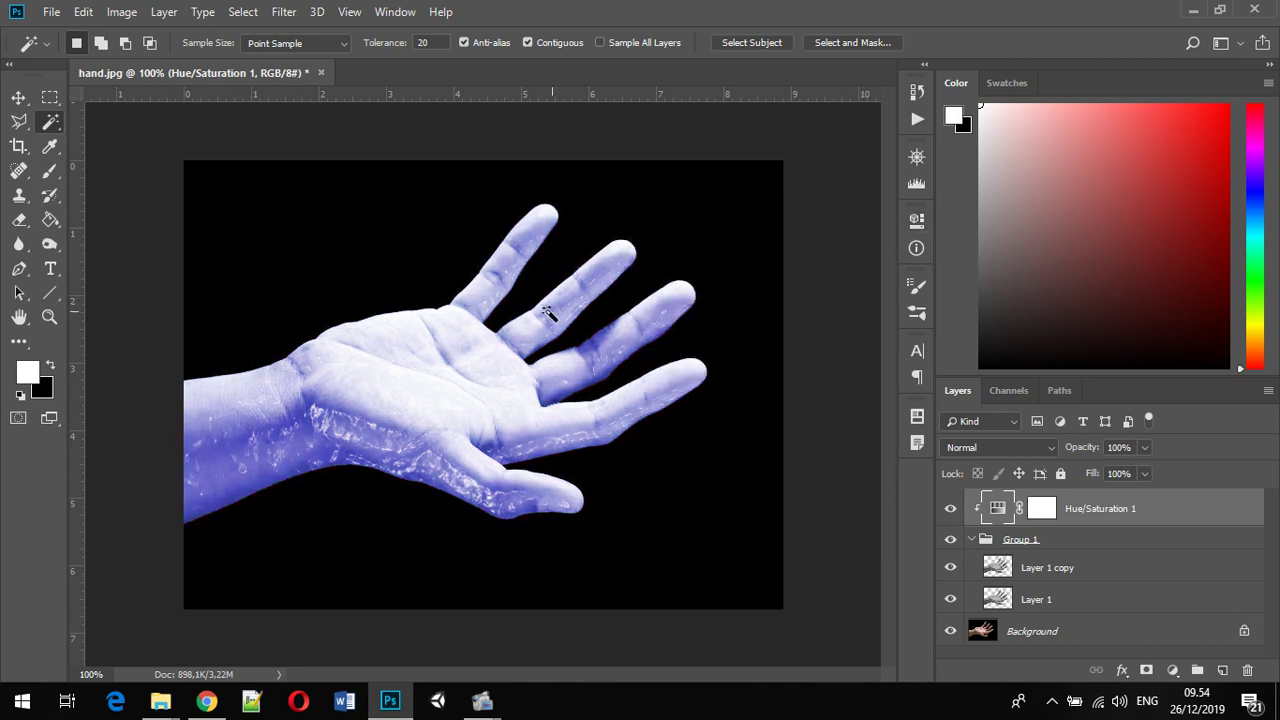
Set the opacity of Layer 1 to 97%
{"action": "left_click", "coordinate": [1072, 597]}
{"action": "left_click", "coordinate": [1144, 473]}
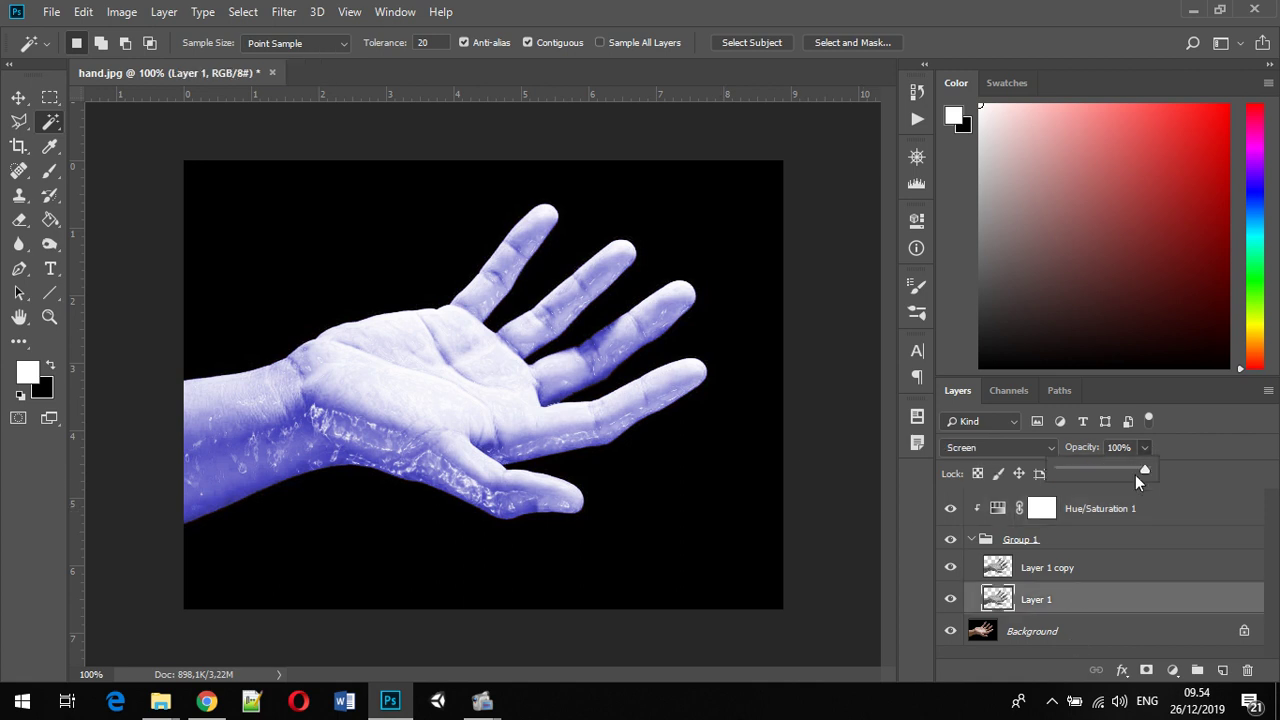
{"action": "left_click_drag", "start_coordinate": [1120, 473], "coordinate": [1142, 466]}
Reapply the Glass filter to Layer 1 copy with Distortion 11, Smoothness 9, Frosted texture and Scaling 93%
{"action": "left_click", "coordinate": [1234, 570]}
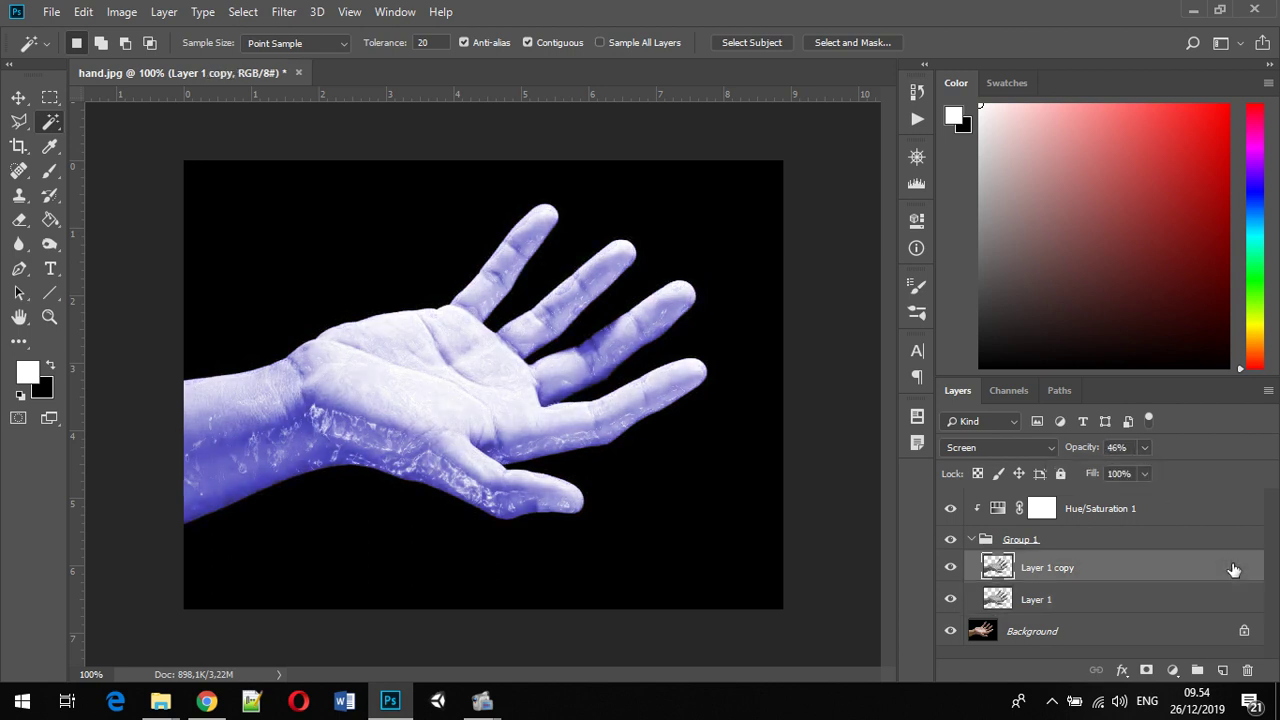
{"action": "left_click", "coordinate": [1094, 541]}
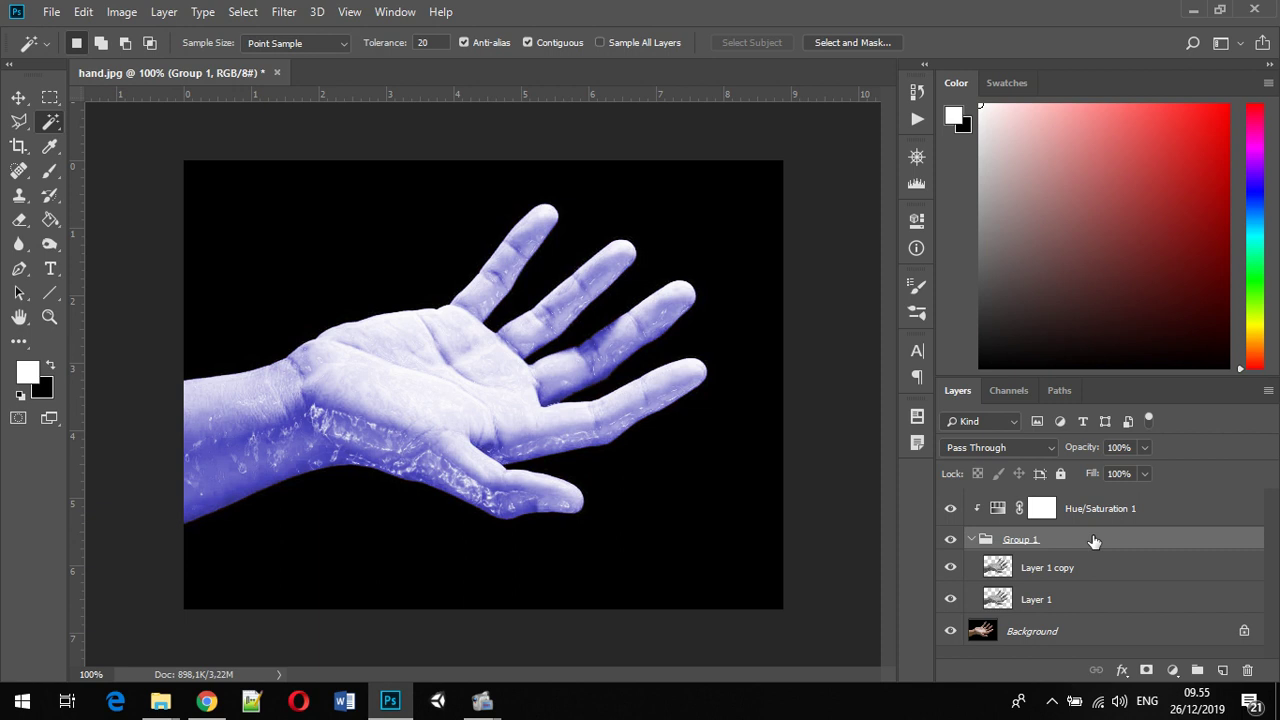
{"action": "left_click", "coordinate": [1069, 567]}
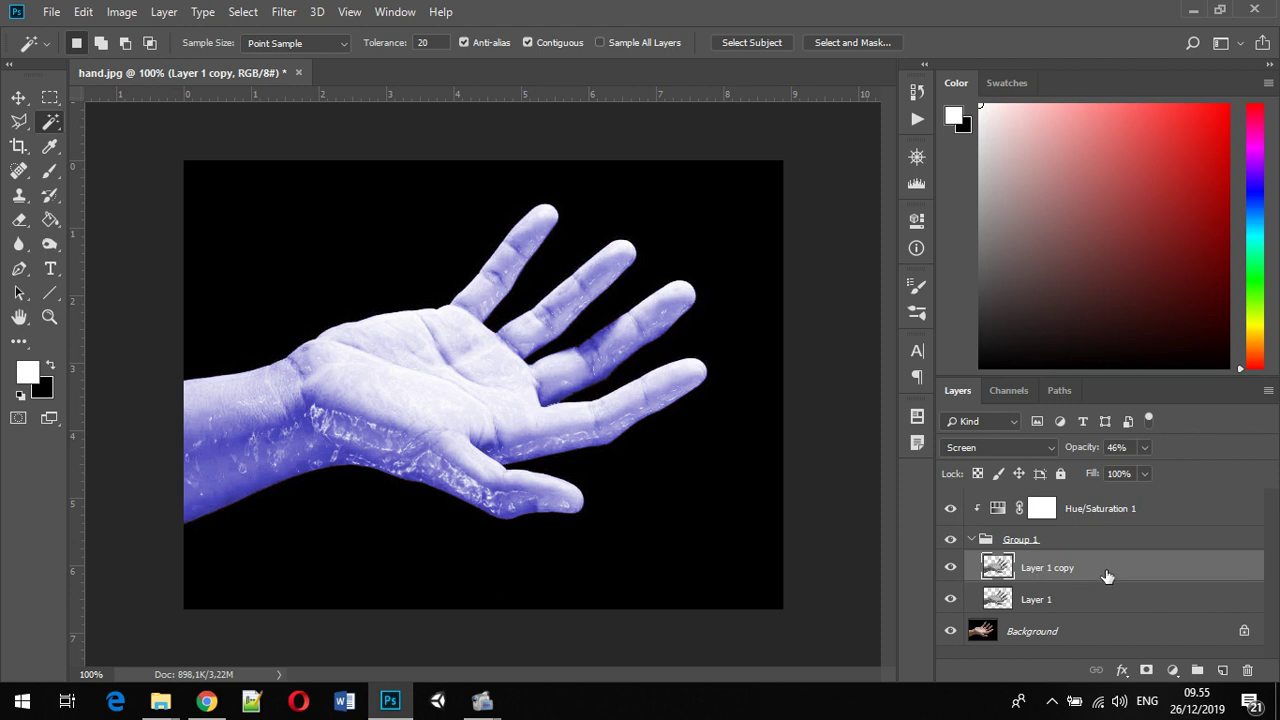
{"action": "left_click", "coordinate": [284, 14]}
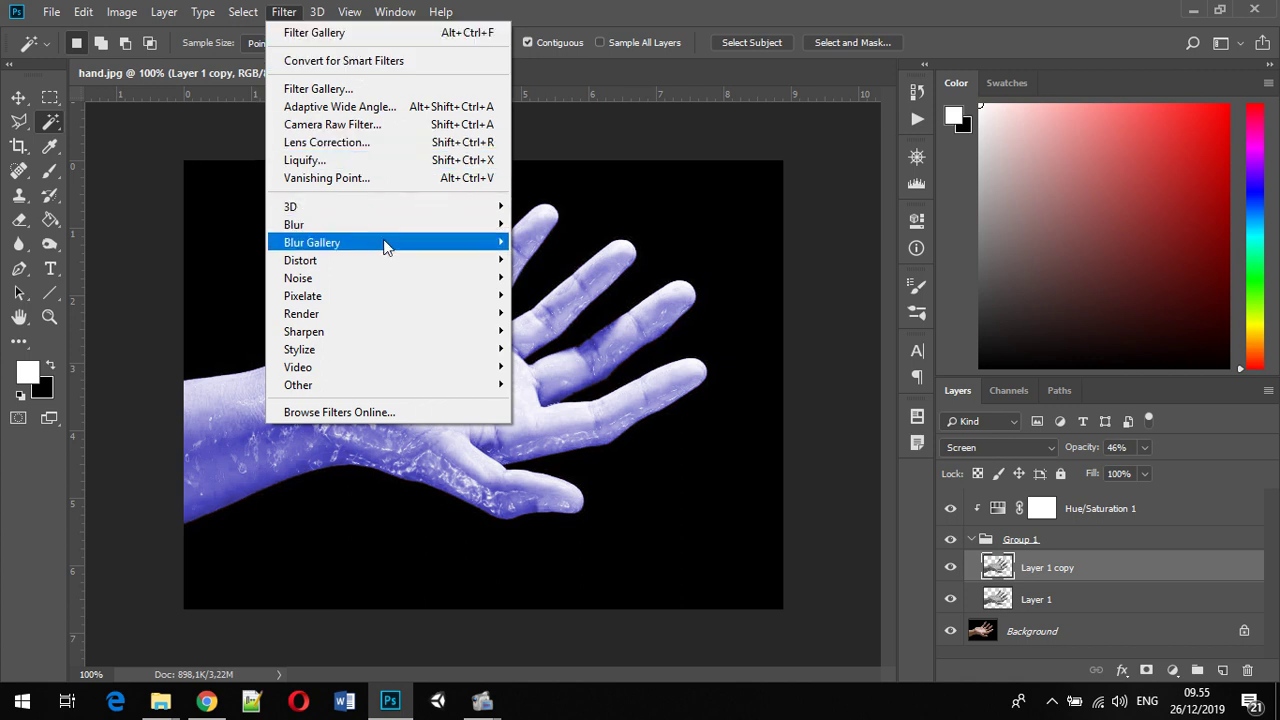
{"action": "mouse_move", "coordinate": [388, 268]}
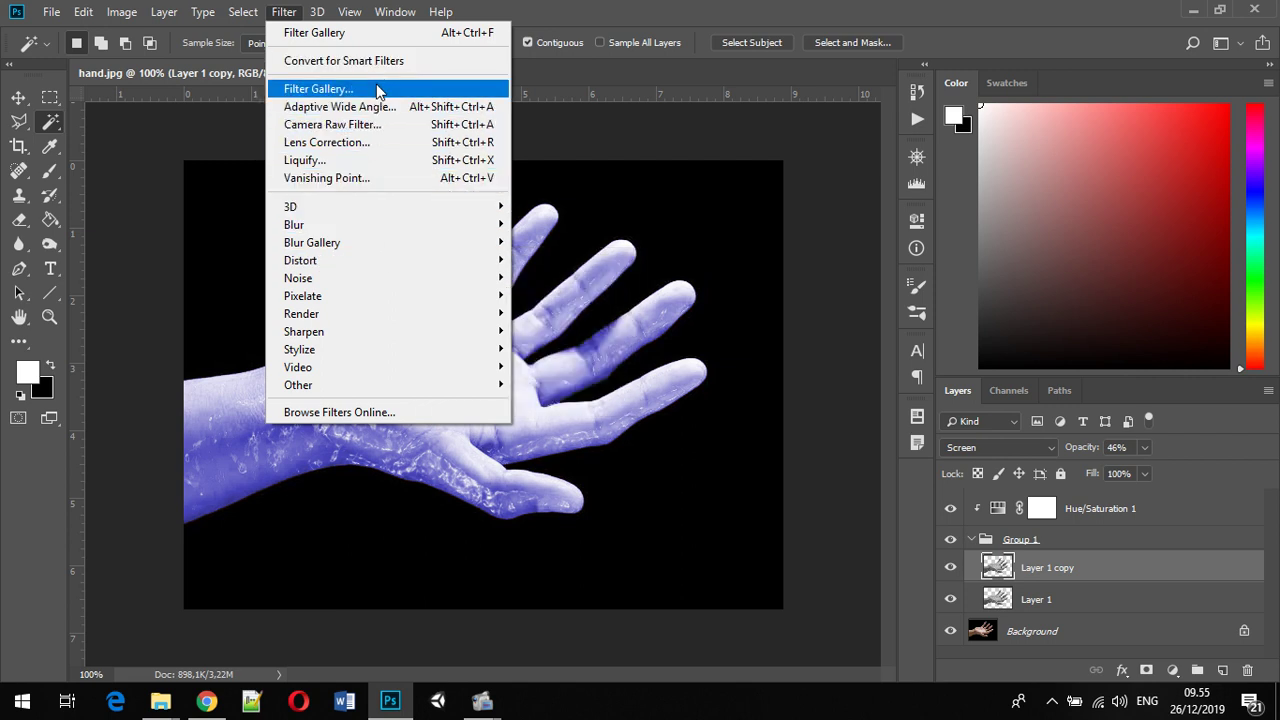
{"action": "left_click", "coordinate": [377, 88]}
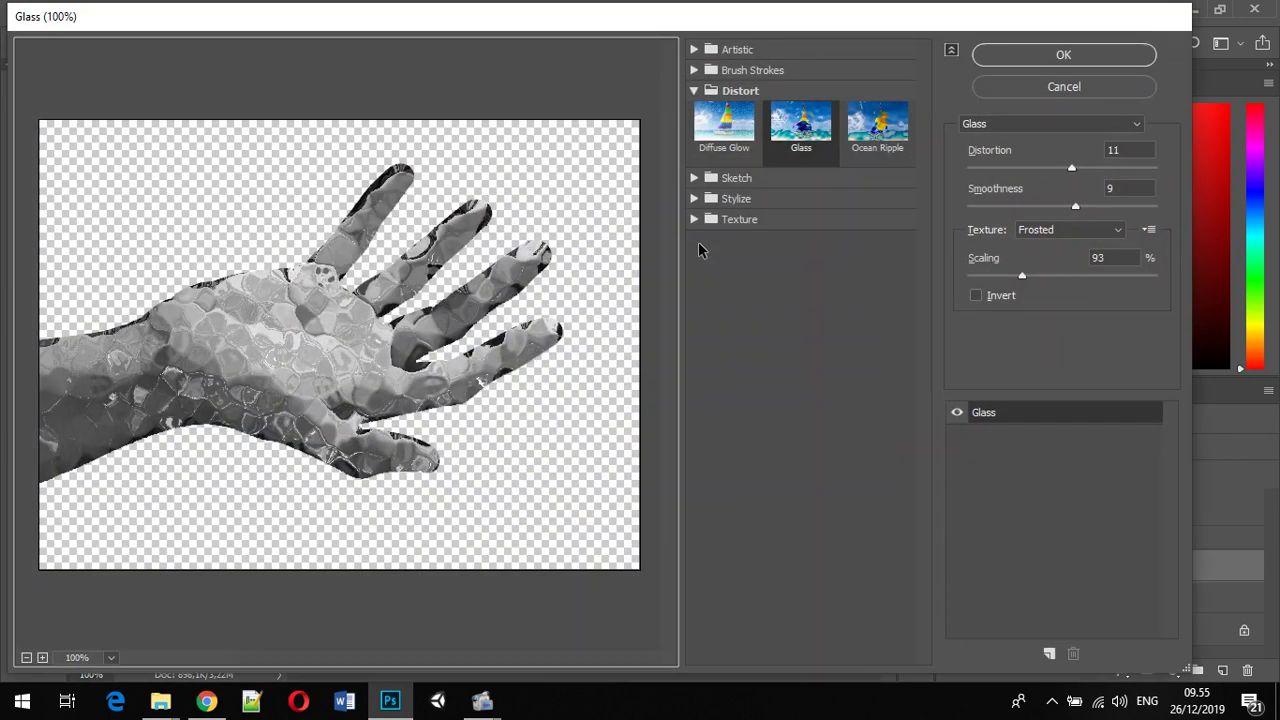
{"action": "left_click", "coordinate": [1050, 56]}
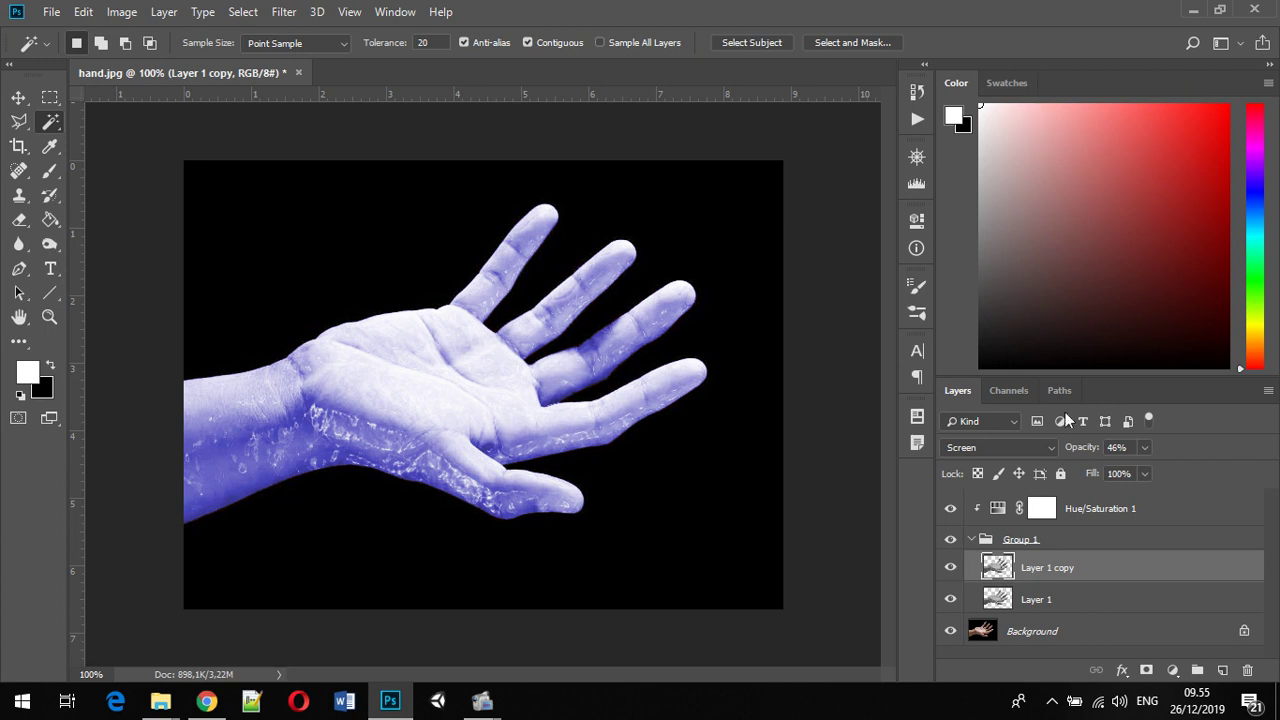
Apply the Plastic Wrap filter to Layer 1 copy with Highlight Strength 20, Detail 12 and Smoothness 5
{"action": "right_click", "coordinate": [1041, 572]}
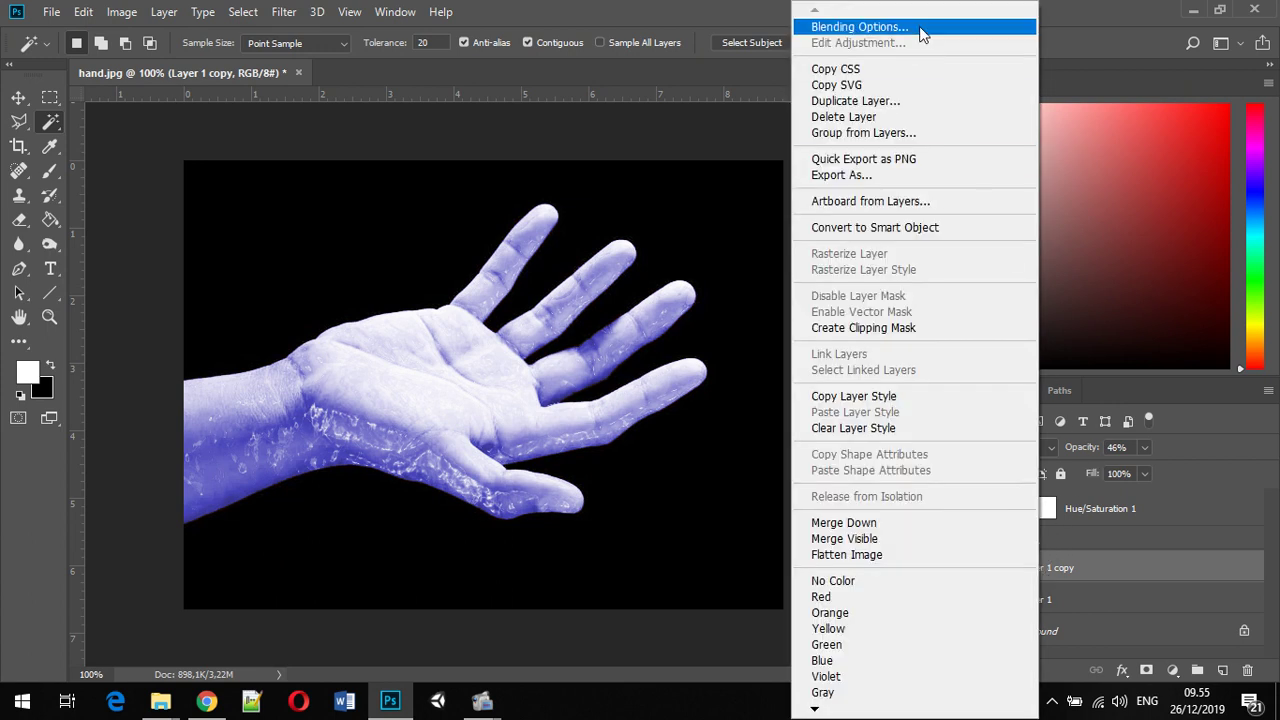
{"action": "left_click", "coordinate": [297, 12]}
{"action": "left_click", "coordinate": [297, 12]}
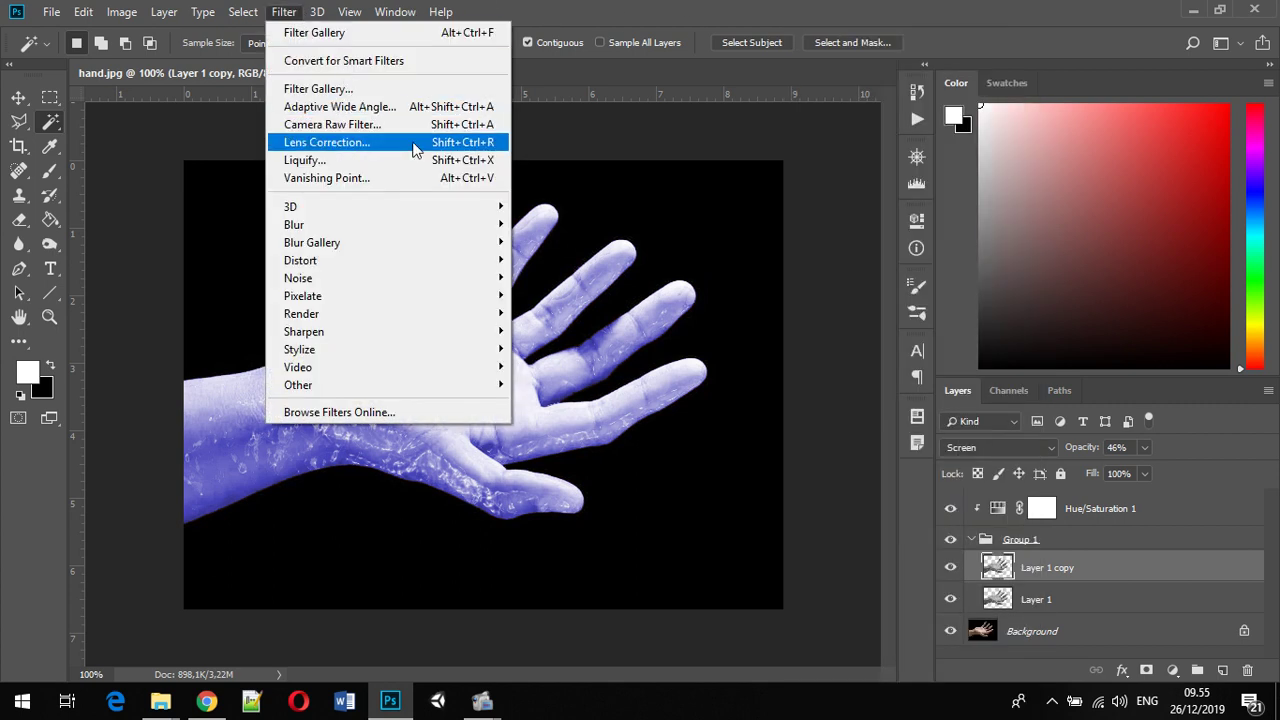
{"action": "left_click", "coordinate": [412, 95]}
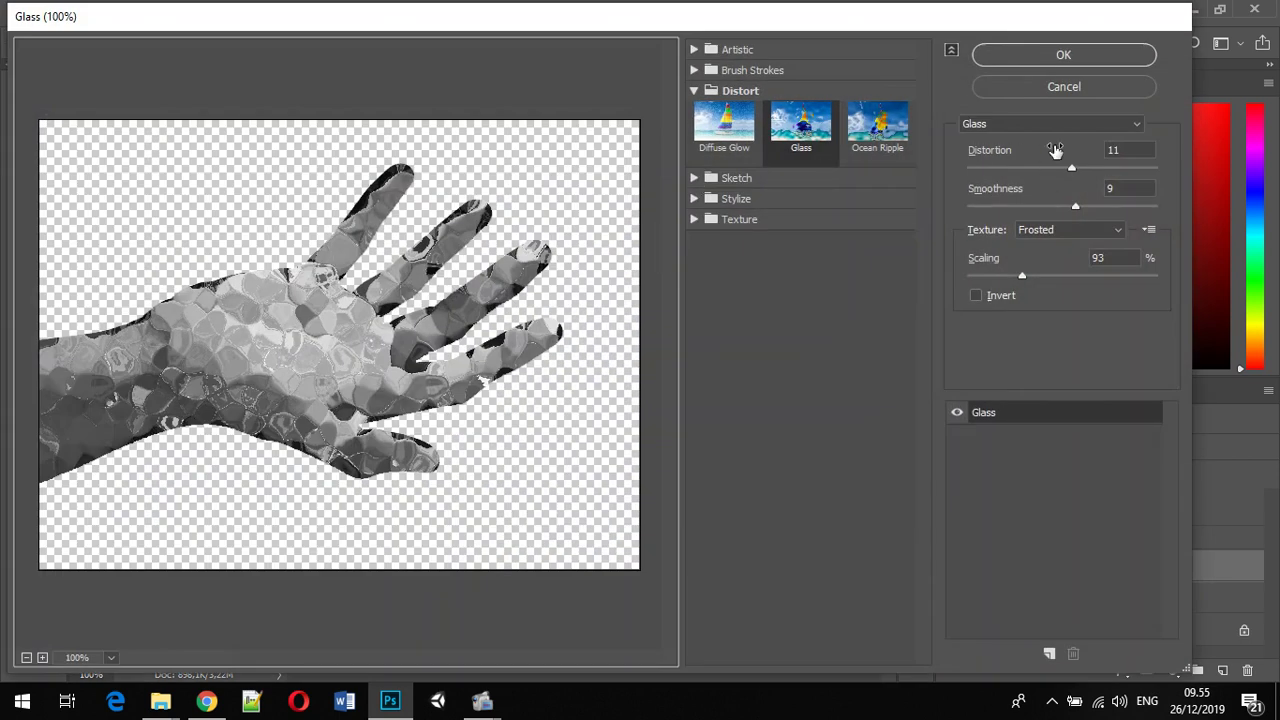
{"action": "left_click", "coordinate": [696, 50]}
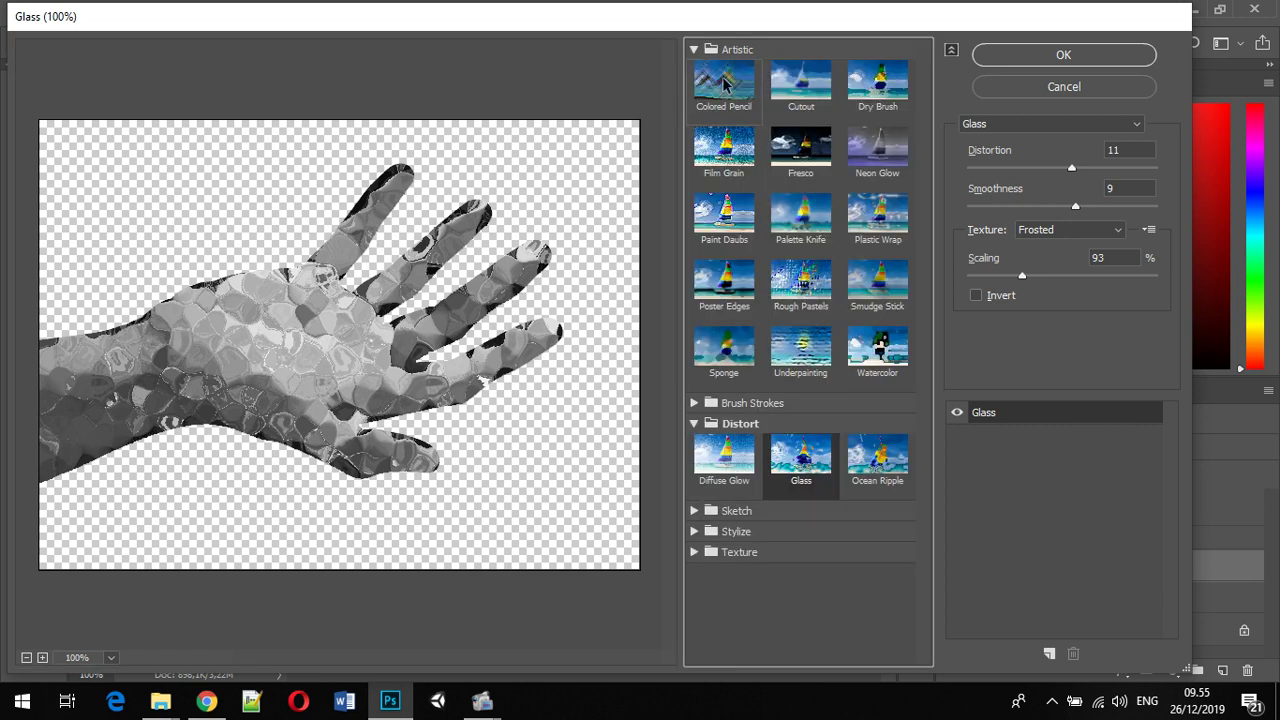
{"action": "left_click", "coordinate": [877, 240]}
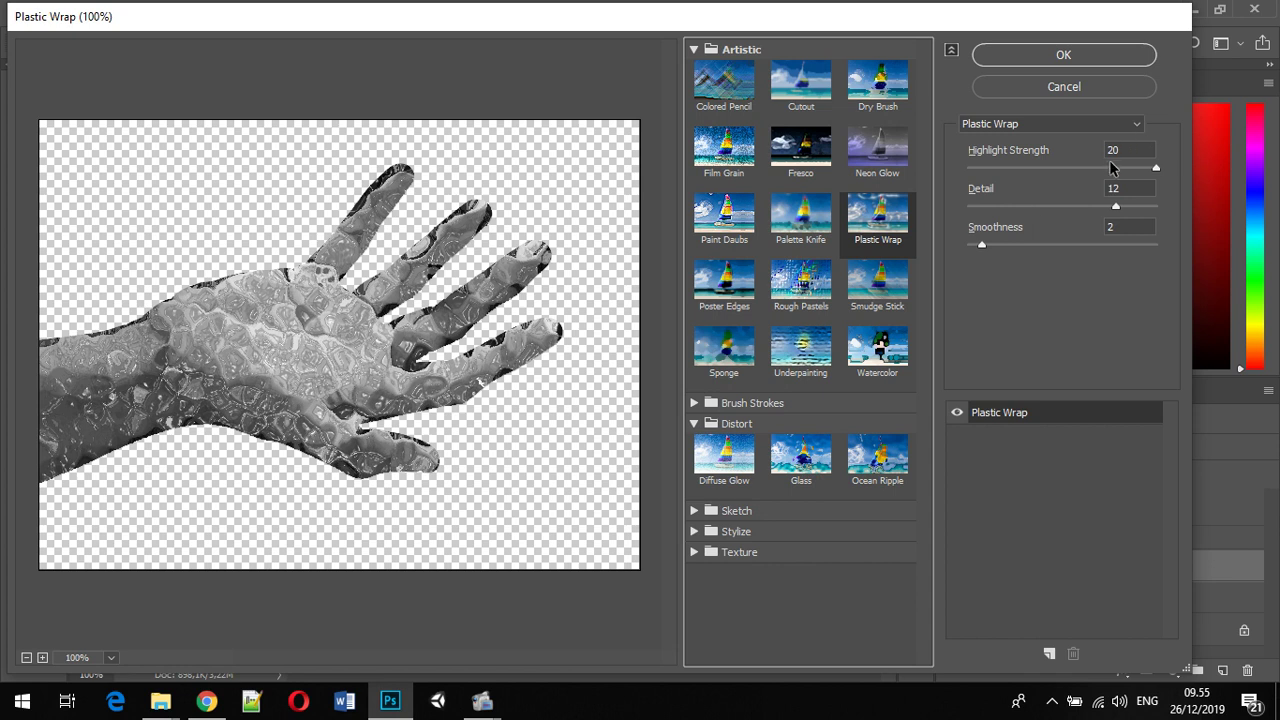
{"action": "left_click_drag", "start_coordinate": [990, 245], "coordinate": [1017, 253]}
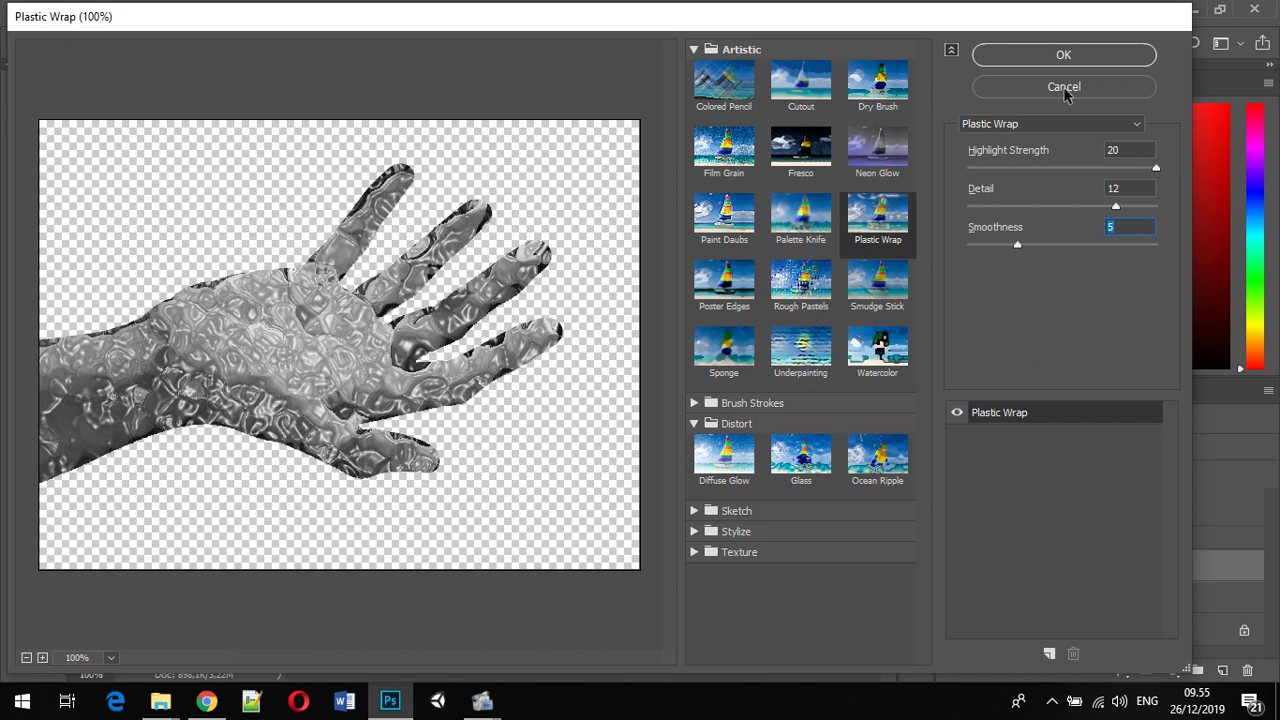
{"action": "left_click", "coordinate": [1064, 56]}
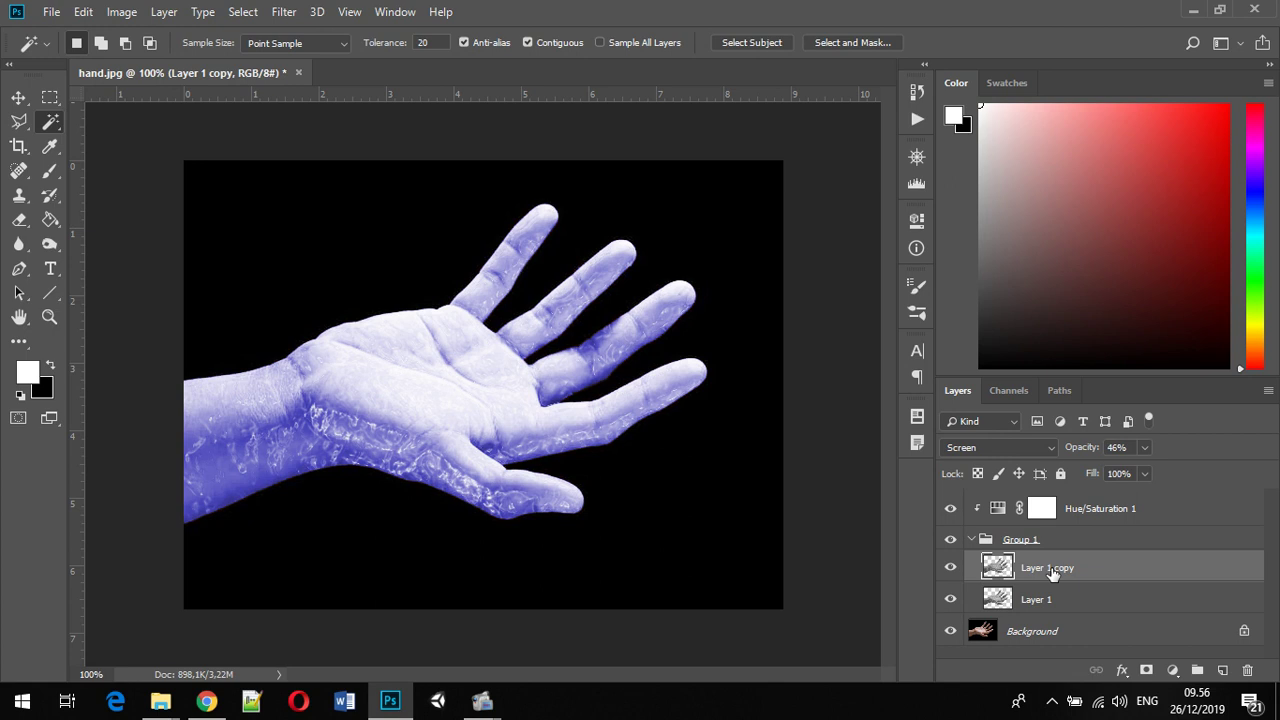
{"action": "left_click_drag", "start_coordinate": [995, 610], "coordinate": [994, 612]}
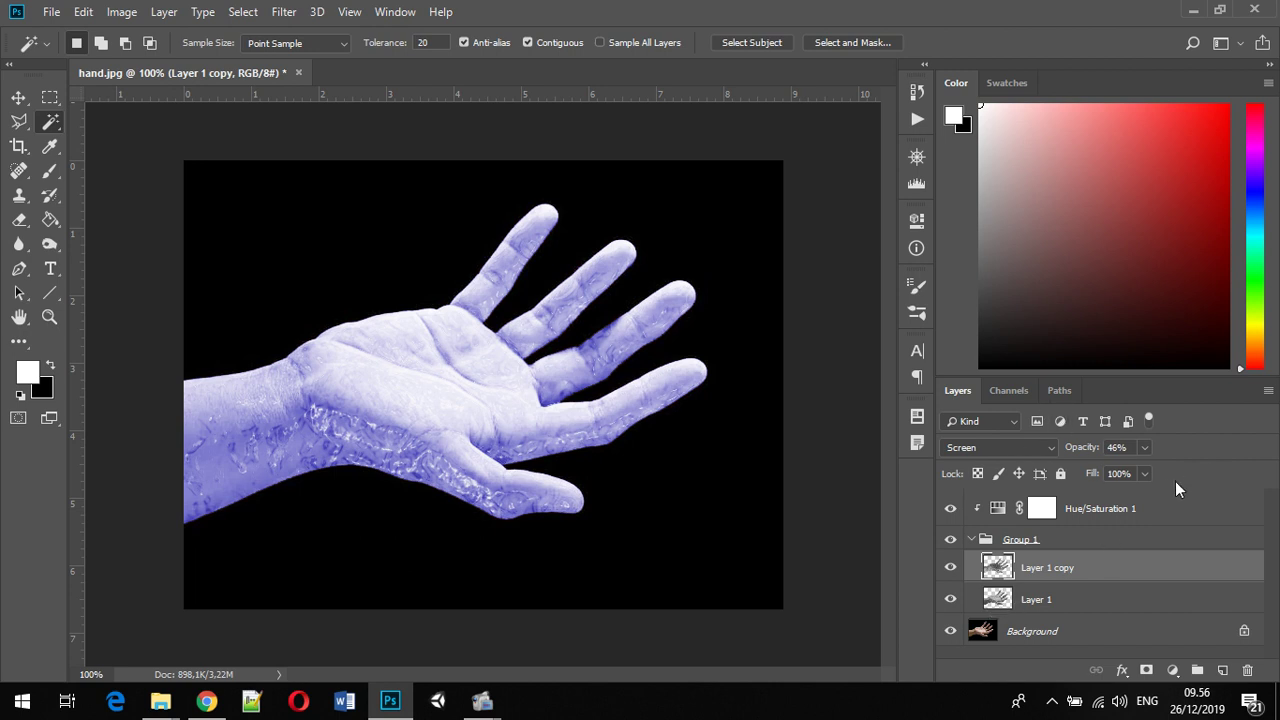
Try a 42% fill on Layer 1 copy and return its fill to 100%
{"action": "left_click", "coordinate": [1145, 474]}
{"action": "left_click_drag", "start_coordinate": [1127, 500], "coordinate": [1086, 503]}
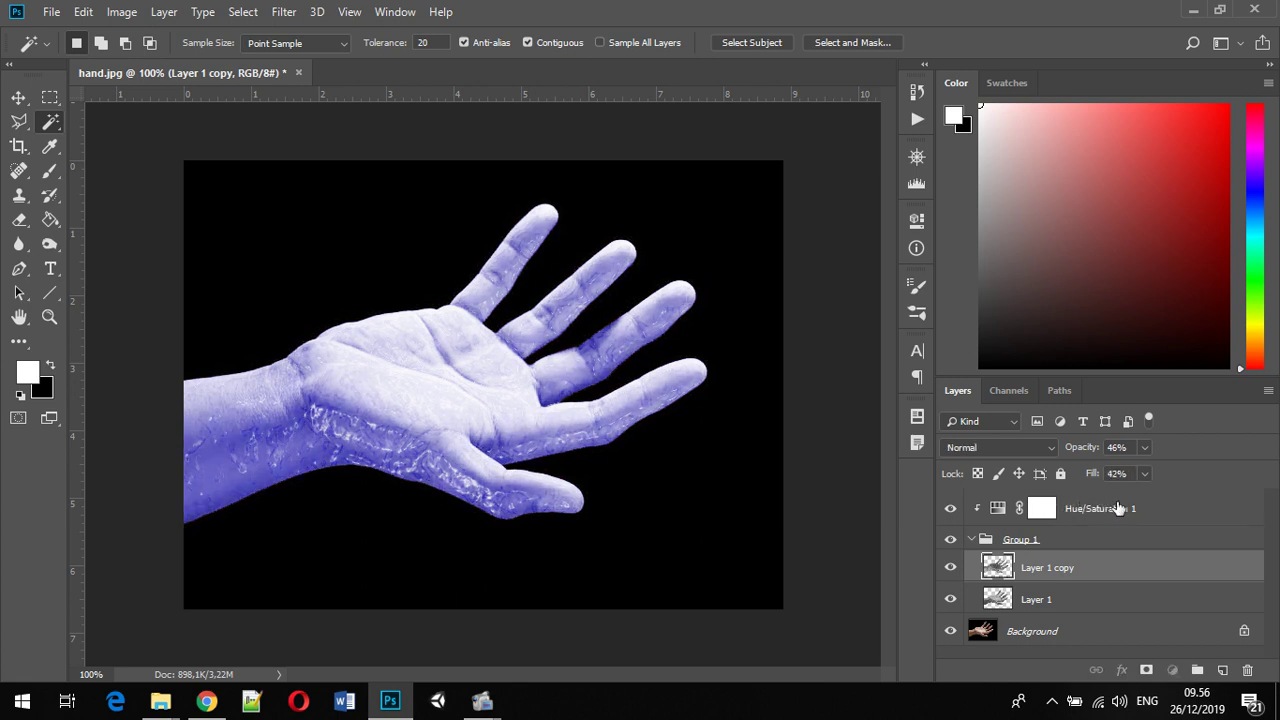
{"action": "left_click", "coordinate": [1118, 506]}
{"action": "left_click", "coordinate": [1062, 569]}
{"action": "left_click", "coordinate": [1145, 474]}
{"action": "left_click_drag", "start_coordinate": [1148, 490], "coordinate": [1201, 492]}
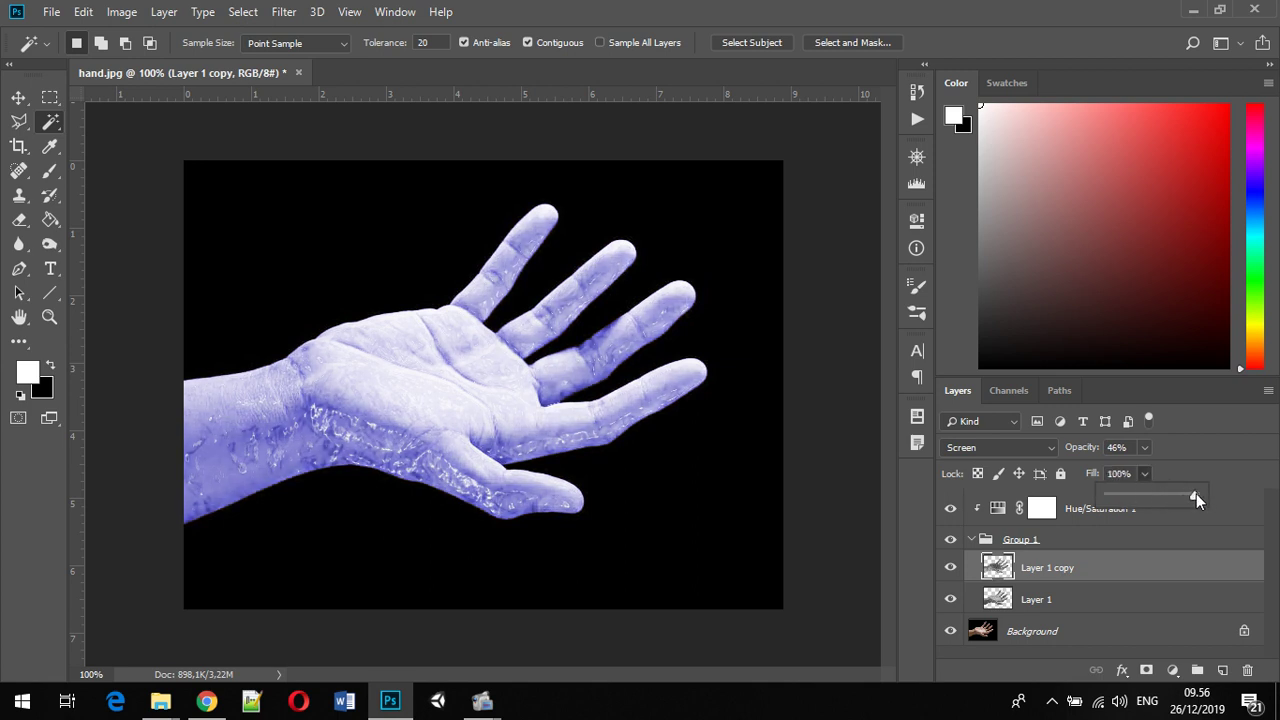
{"action": "left_click", "coordinate": [1050, 564]}
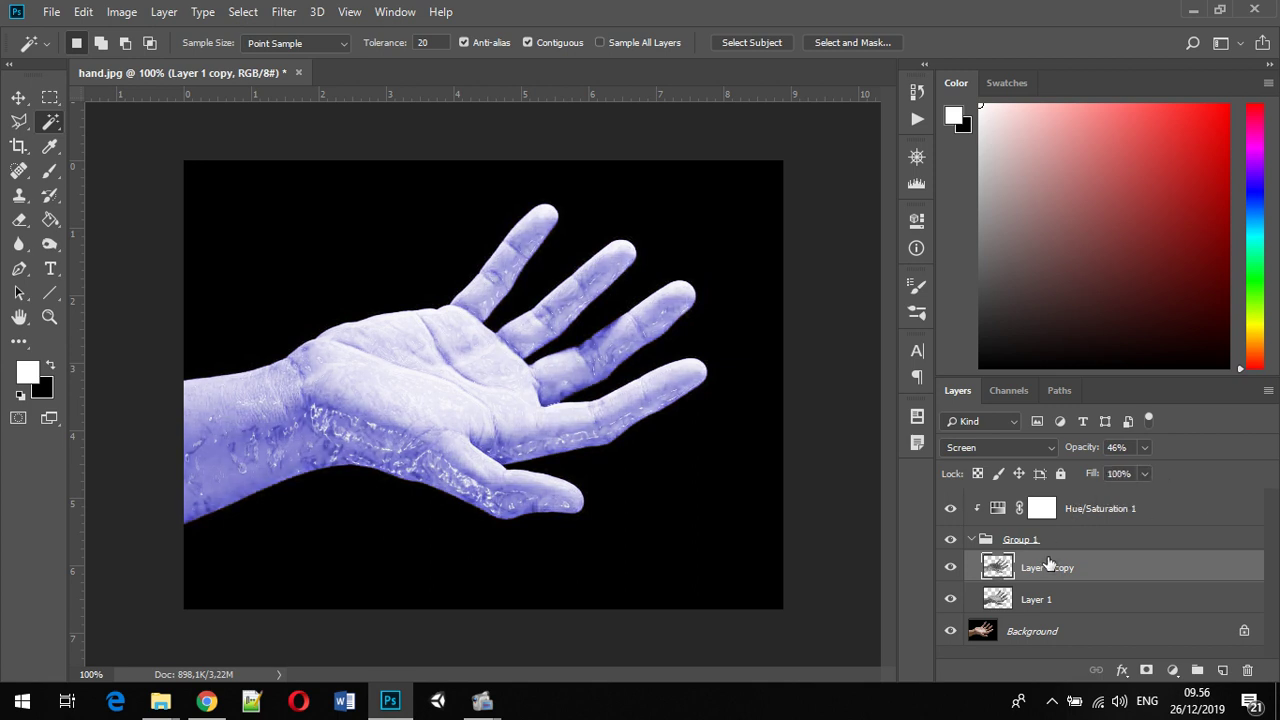
Reduce the fill of Layer 1 to a little under 71% and select Layer 1 copy again
{"action": "left_click", "coordinate": [1026, 598]}
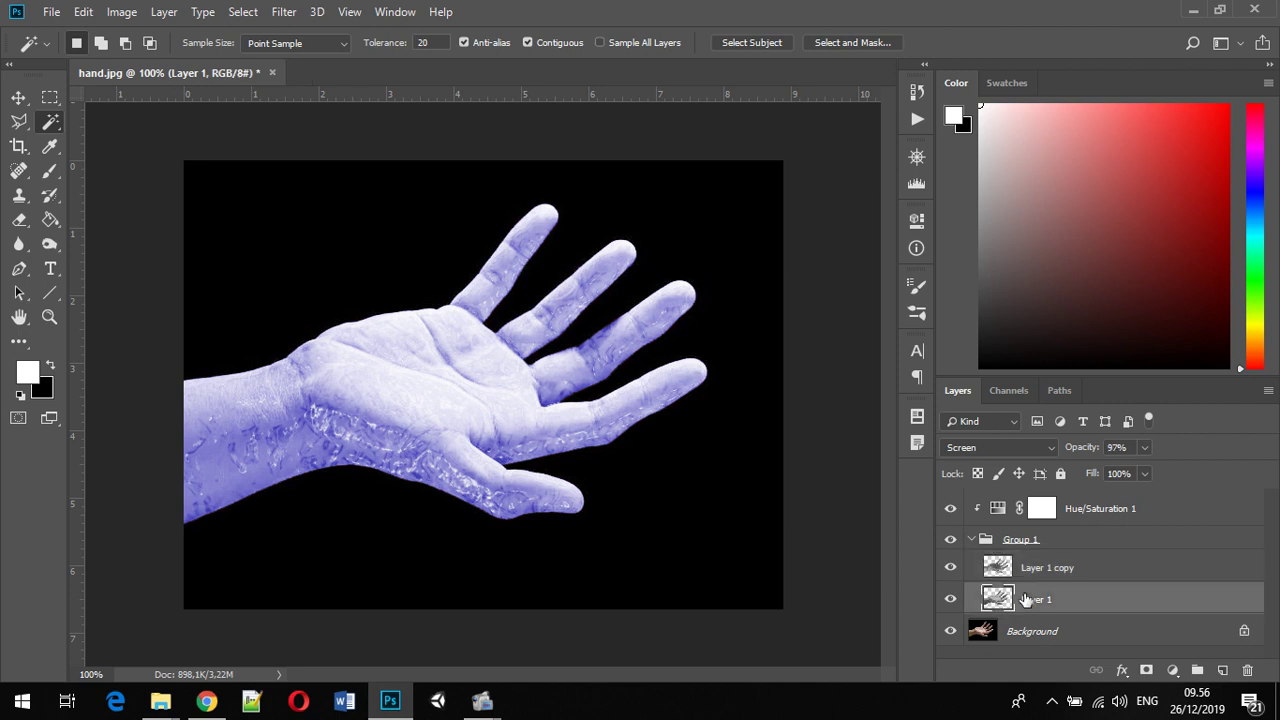
{"action": "left_click", "coordinate": [1144, 474]}
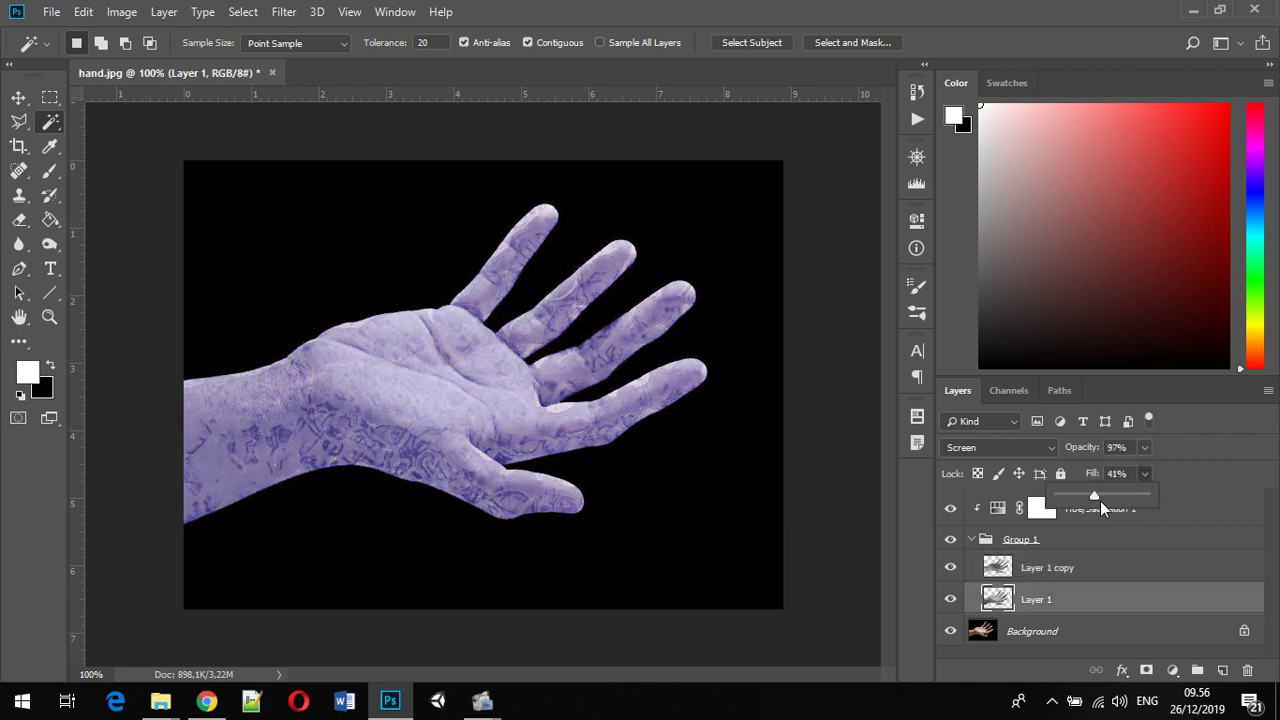
{"action": "left_click", "coordinate": [1108, 498]}
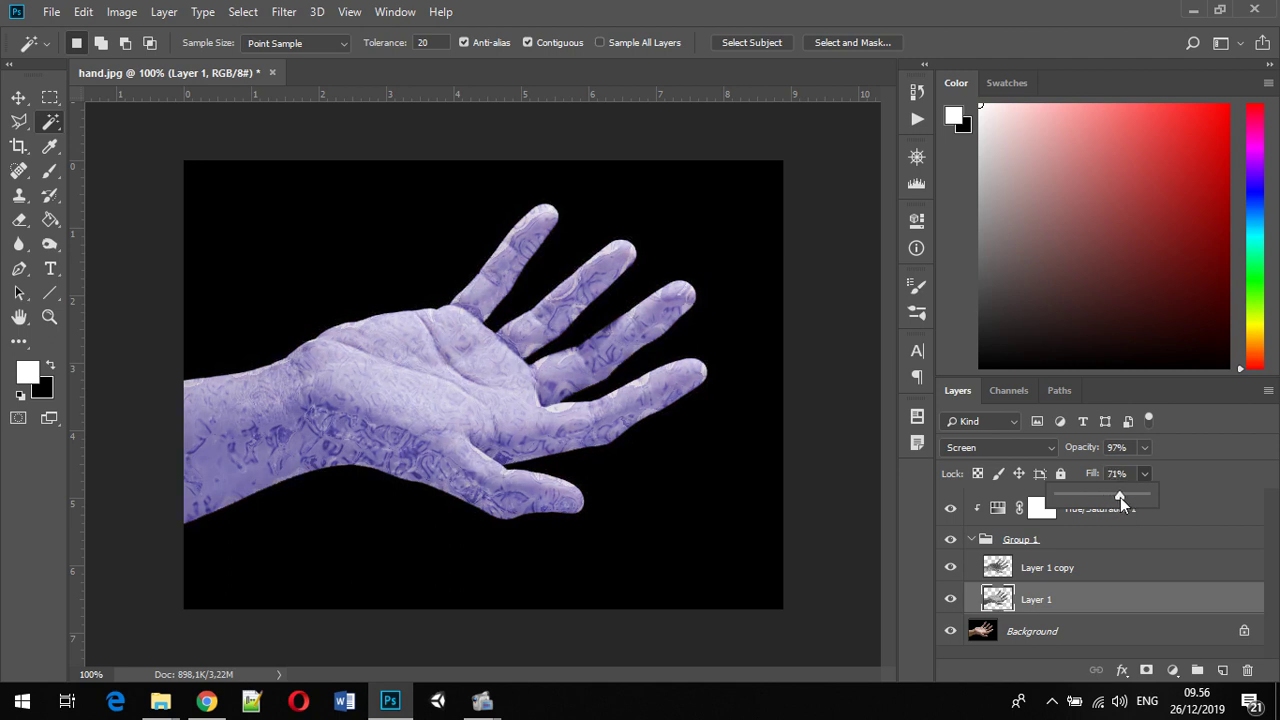
{"action": "left_click_drag", "start_coordinate": [1120, 497], "coordinate": [1113, 498]}
{"action": "left_click", "coordinate": [1067, 569]}
{"action": "left_click", "coordinate": [1067, 569]}
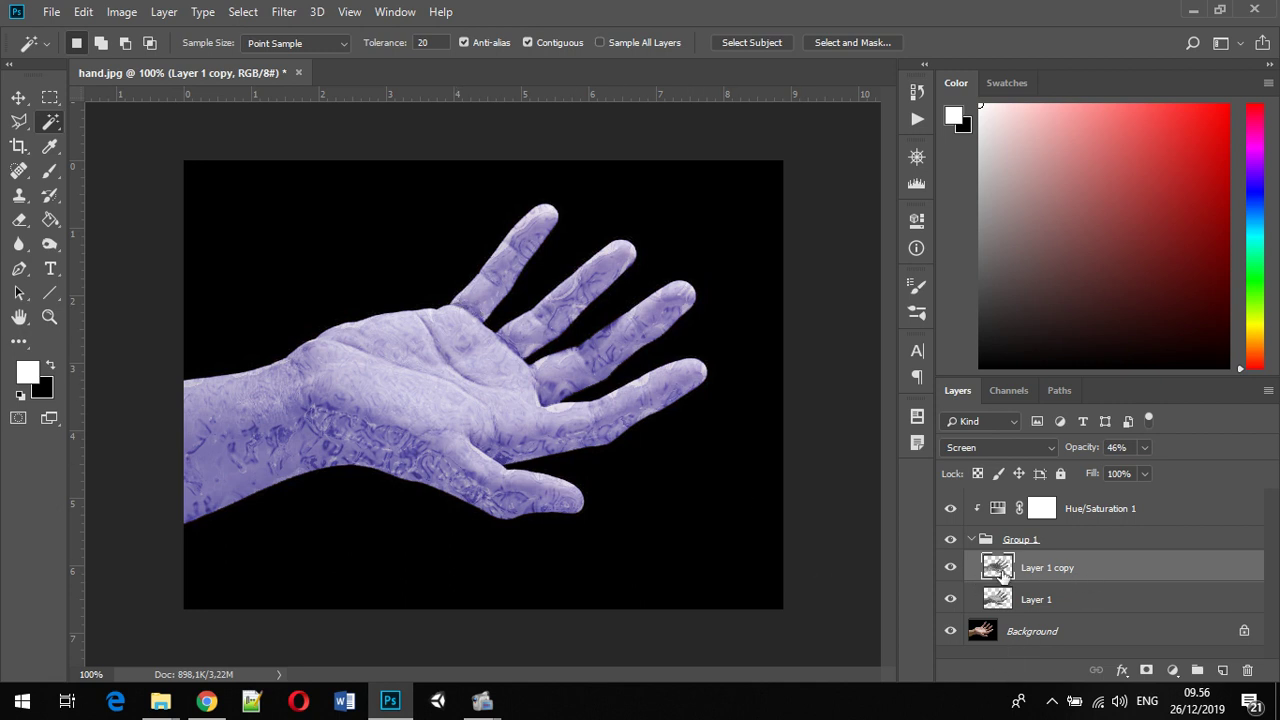
Invert the tones of Layer 1 copy, and try the same inversion on Layer 1
{"action": "left_click_drag", "start_coordinate": [1003, 573], "coordinate": [1004, 573]}
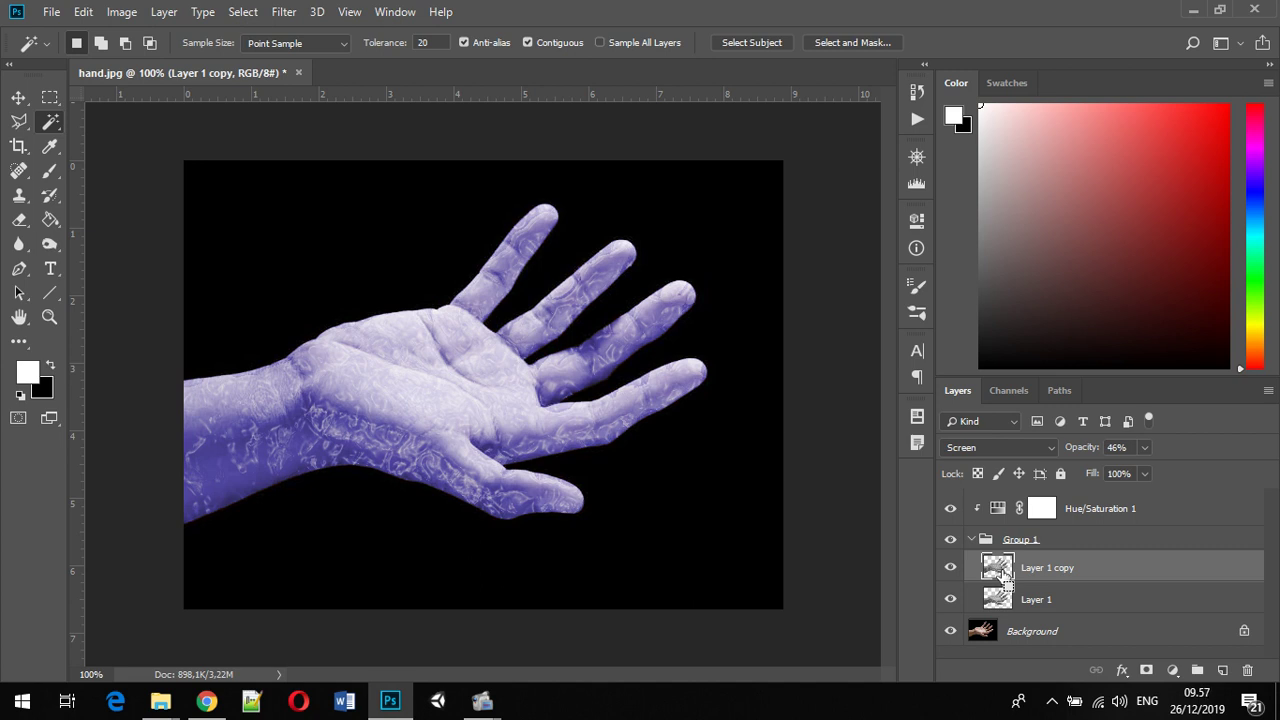
{"action": "left_click_drag", "start_coordinate": [1004, 573], "coordinate": [1004, 572]}
{"action": "left_click", "coordinate": [1002, 600]}
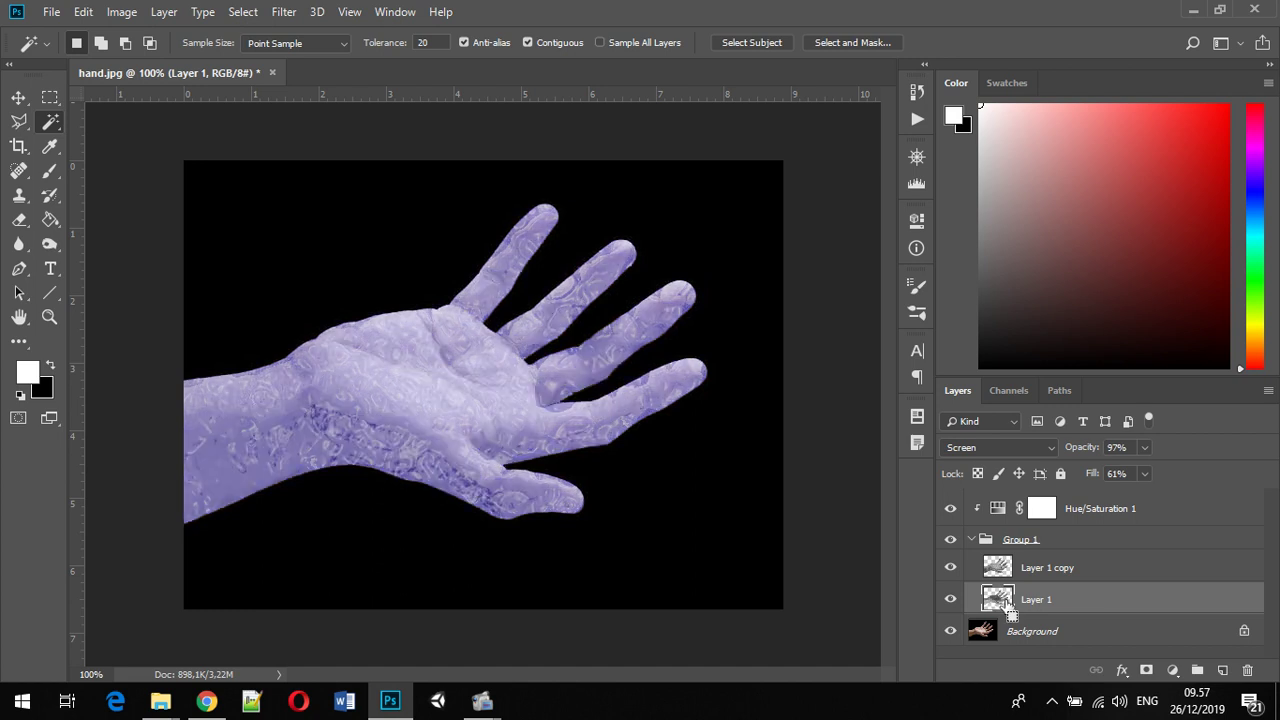
{"action": "left_click_drag", "start_coordinate": [1004, 603], "coordinate": [1006, 605]}
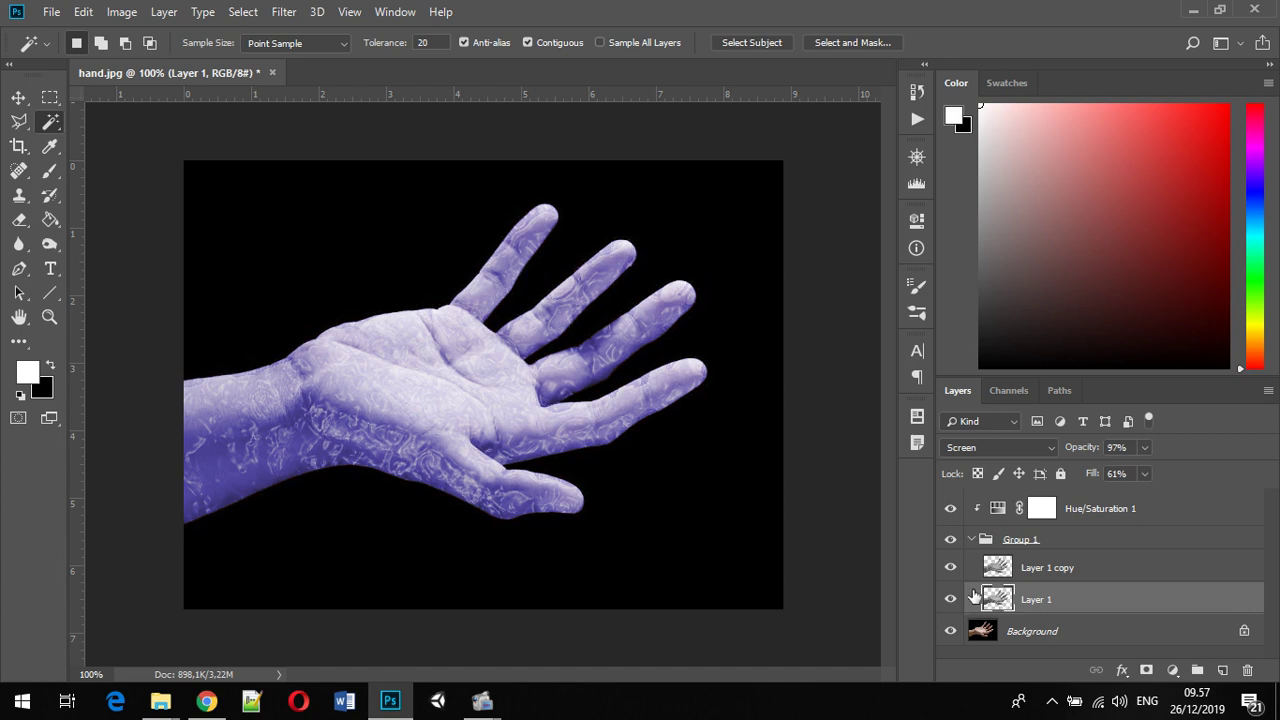
Open the Filter Gallery for Layer 1 copy and choose the Glass filter in place of Plastic Wrap
{"action": "left_click", "coordinate": [1062, 568]}
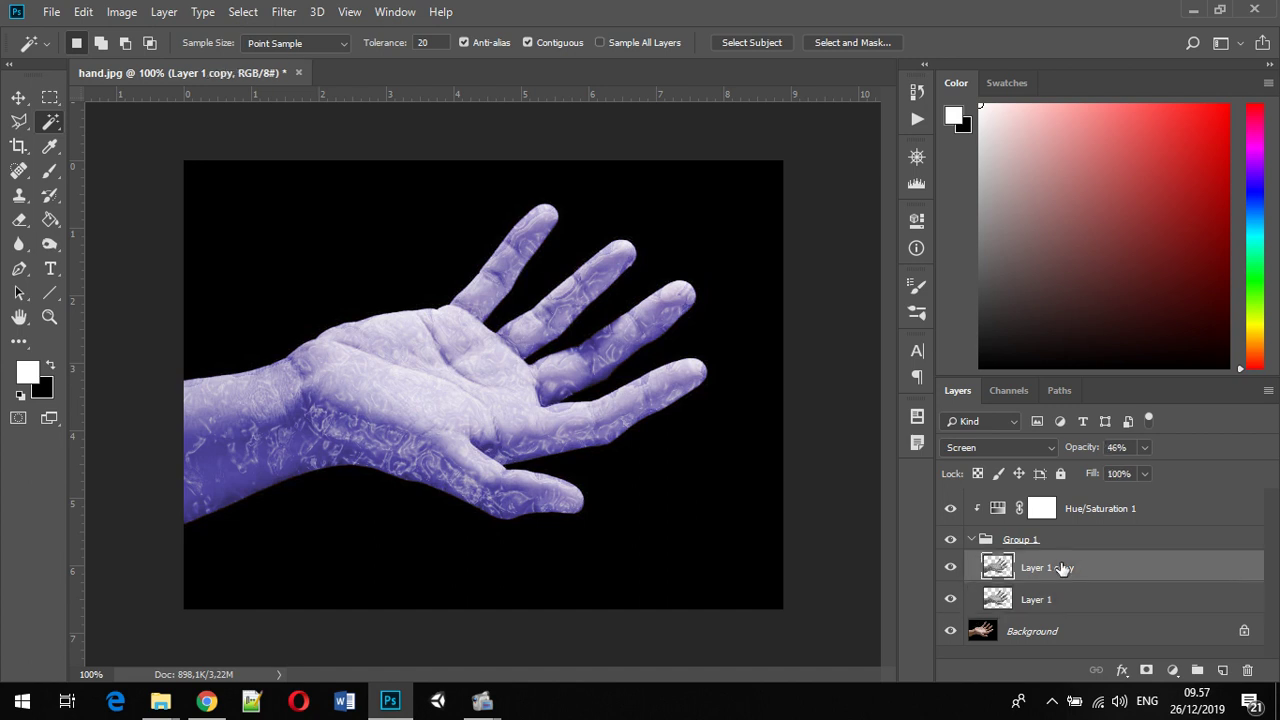
{"action": "left_click", "coordinate": [285, 13]}
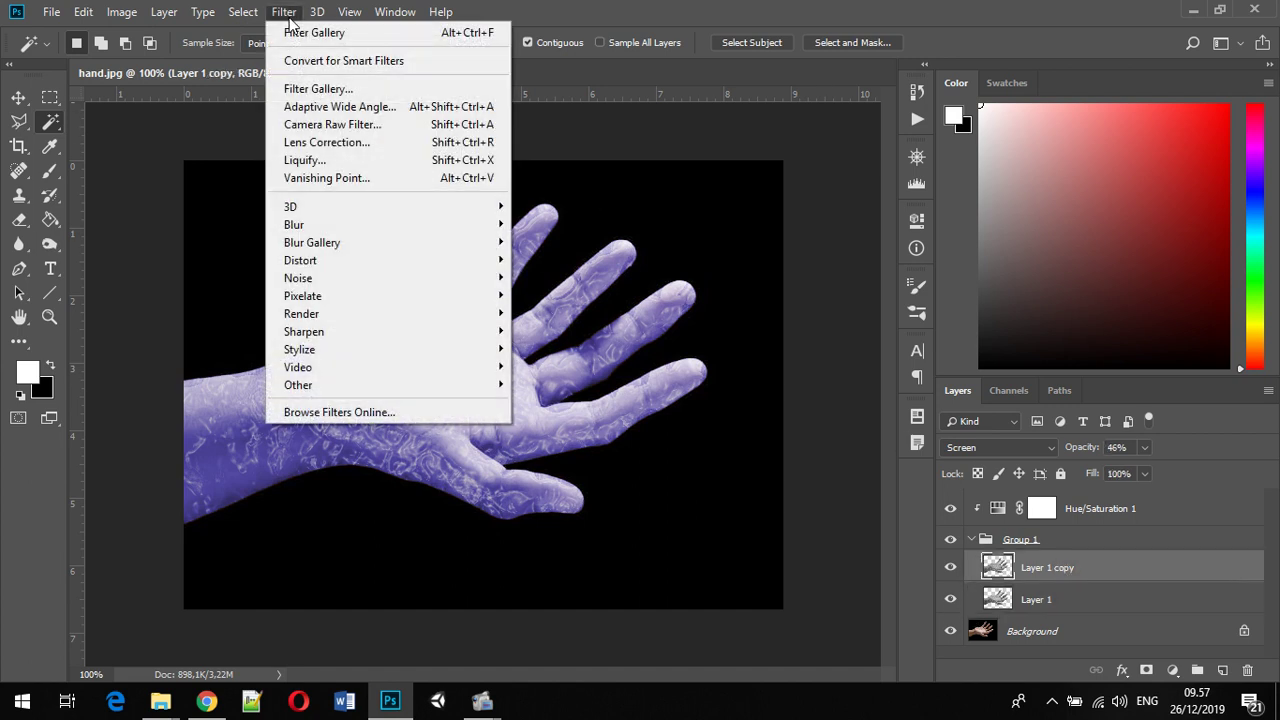
{"action": "left_click", "coordinate": [350, 90]}
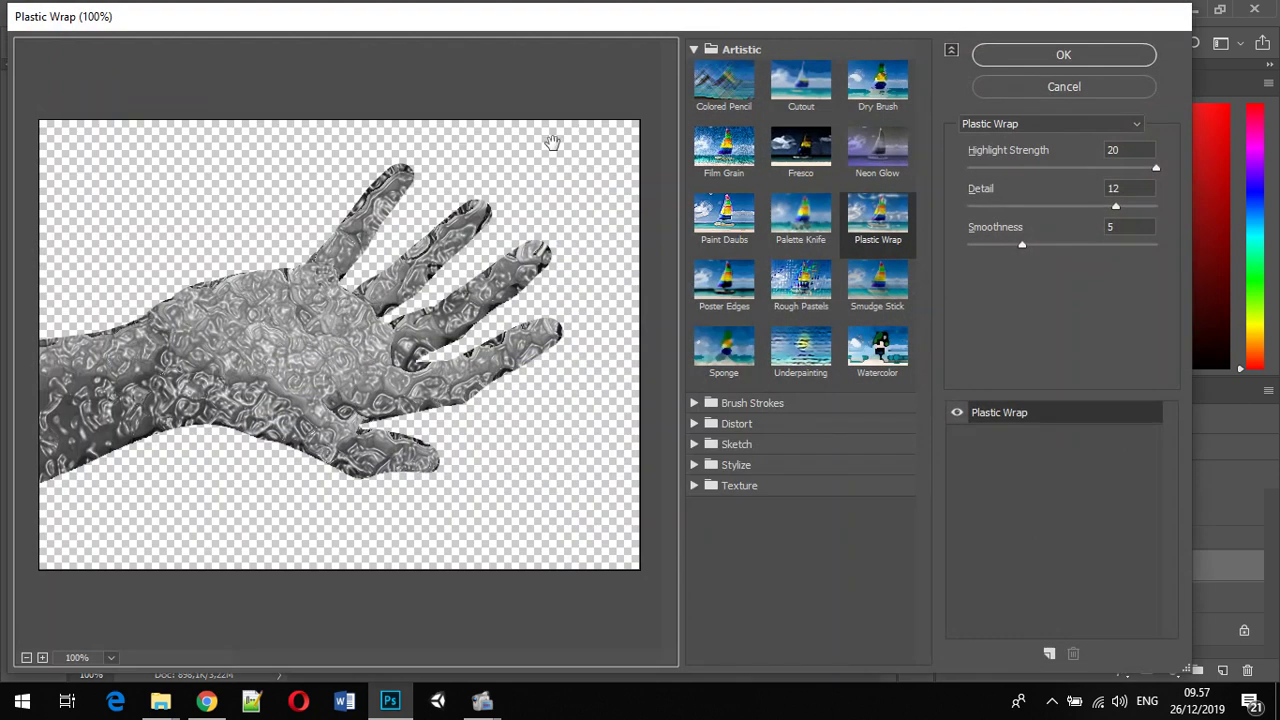
{"action": "left_click", "coordinate": [697, 444]}
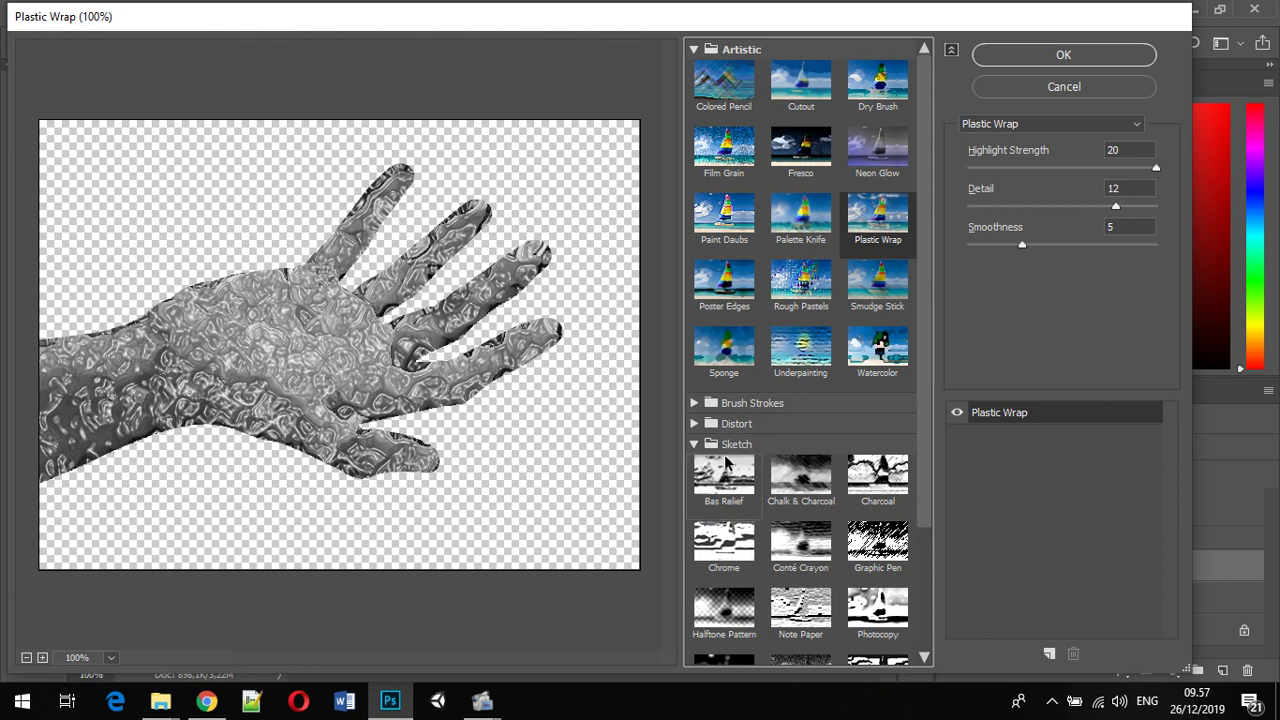
{"action": "left_click", "coordinate": [752, 424]}
{"action": "left_click", "coordinate": [750, 404]}
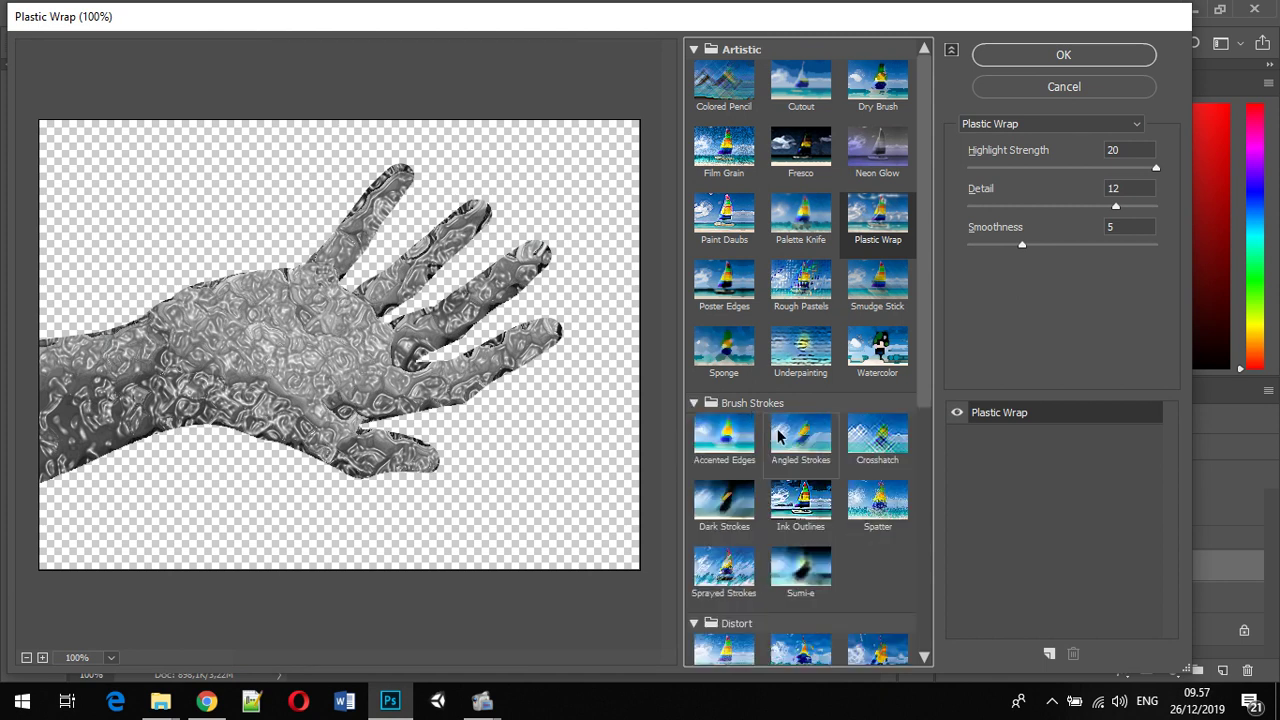
{"action": "scroll", "coordinate": [740, 600], "scroll_direction": "down", "scroll_amount": 1}
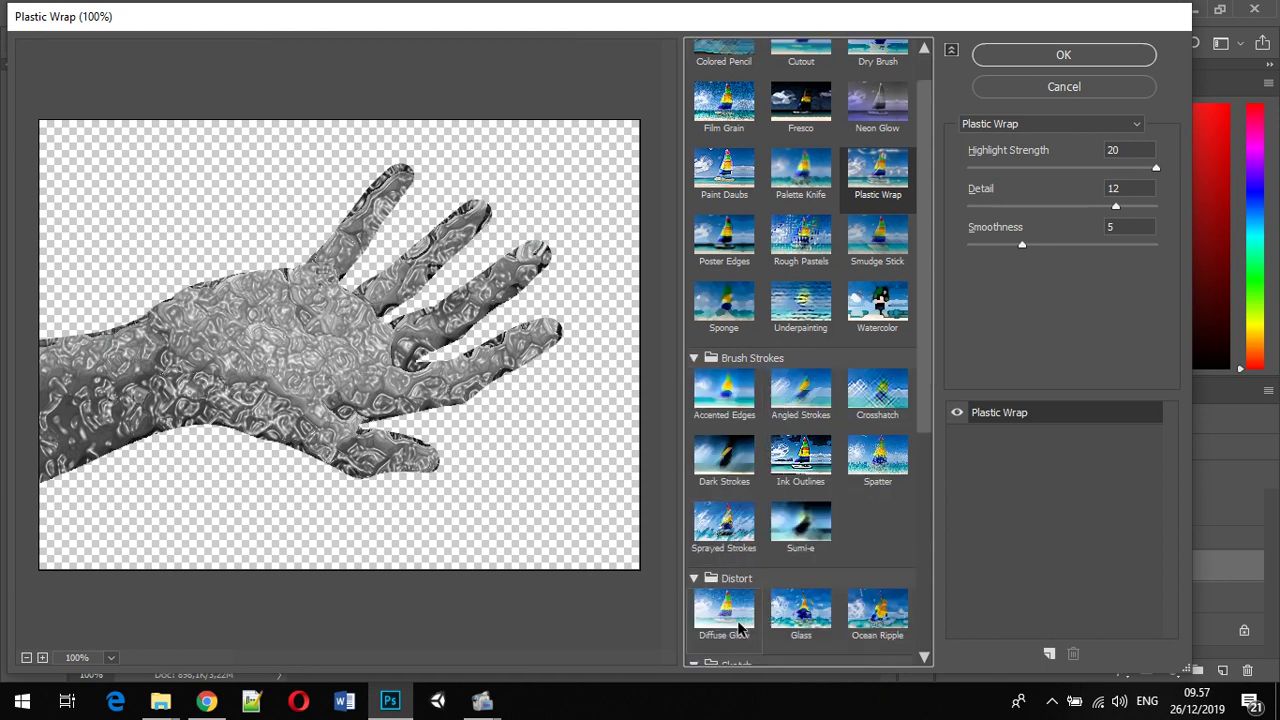
{"action": "scroll", "coordinate": [740, 627], "scroll_direction": "down", "scroll_amount": 1}
{"action": "left_click", "coordinate": [800, 565]}
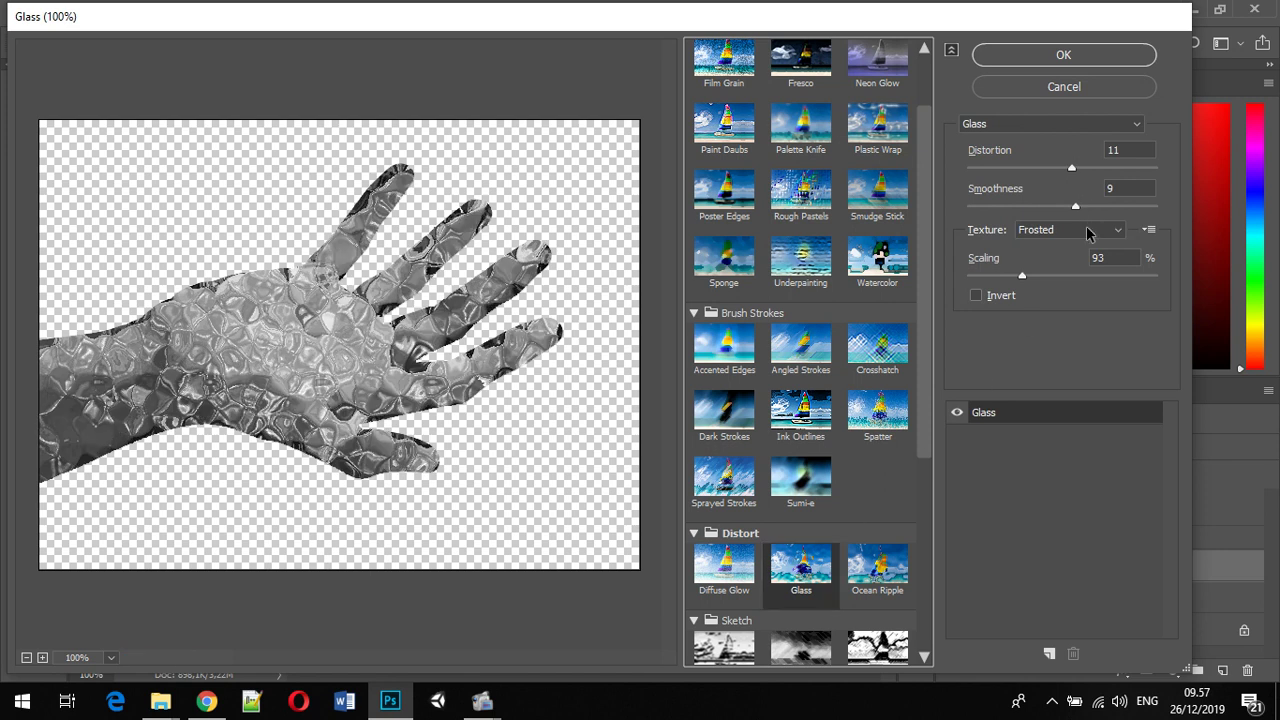
Set the Glass filter's Scaling to 157% and Distortion to 15, and apply it to Layer 1 copy
{"action": "left_click_drag", "start_coordinate": [1062, 276], "coordinate": [1103, 274]}
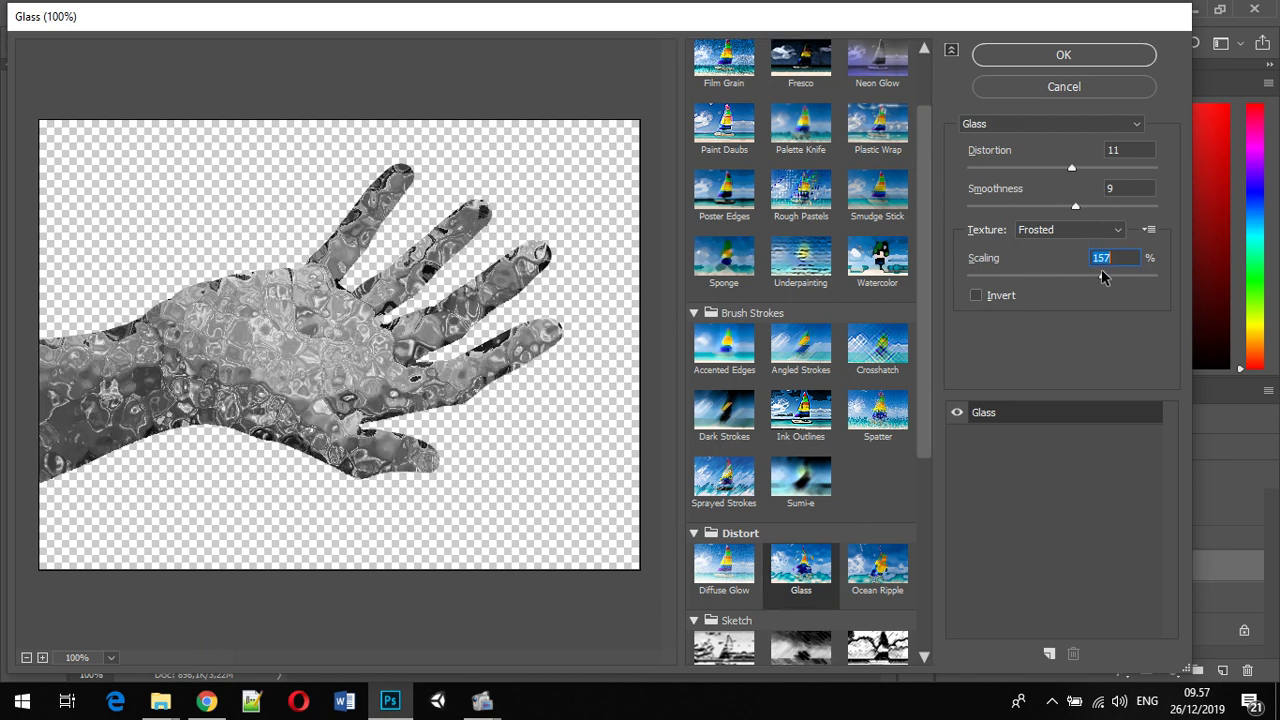
{"action": "left_click_drag", "start_coordinate": [1080, 170], "coordinate": [1109, 172]}
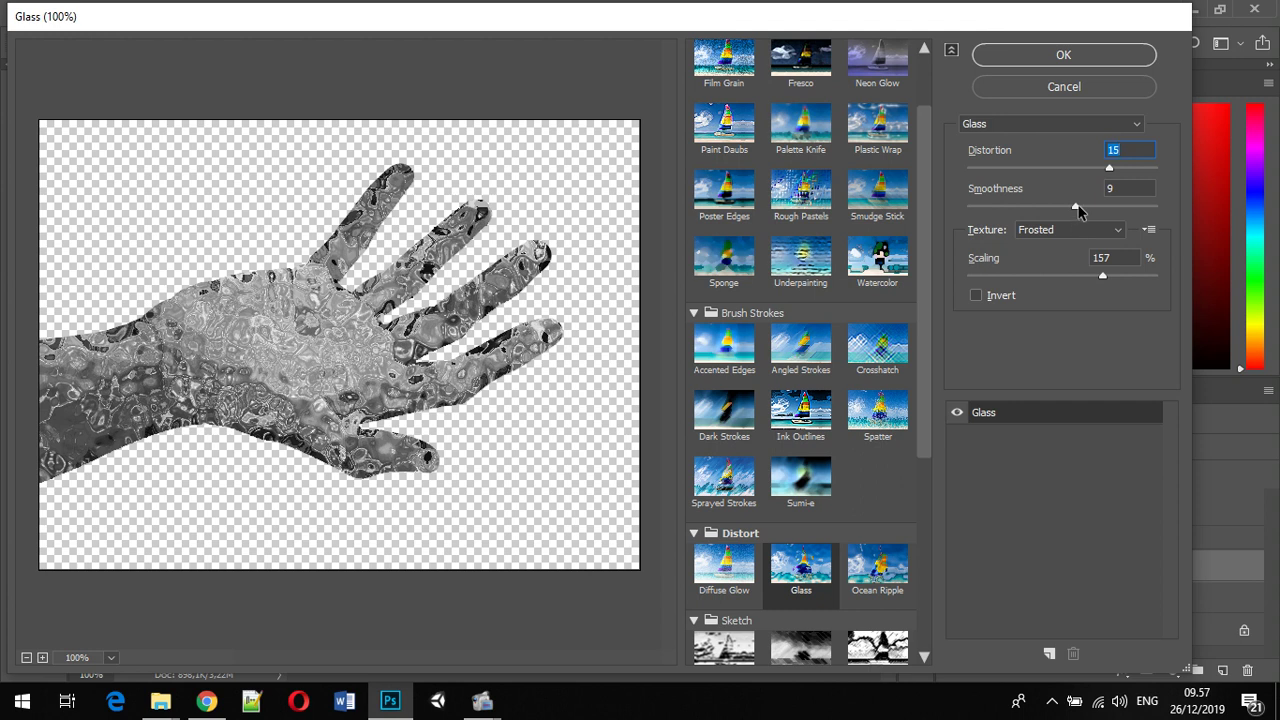
{"action": "left_click", "coordinate": [1071, 231]}
{"action": "left_click", "coordinate": [1073, 231]}
{"action": "left_click", "coordinate": [1064, 54]}
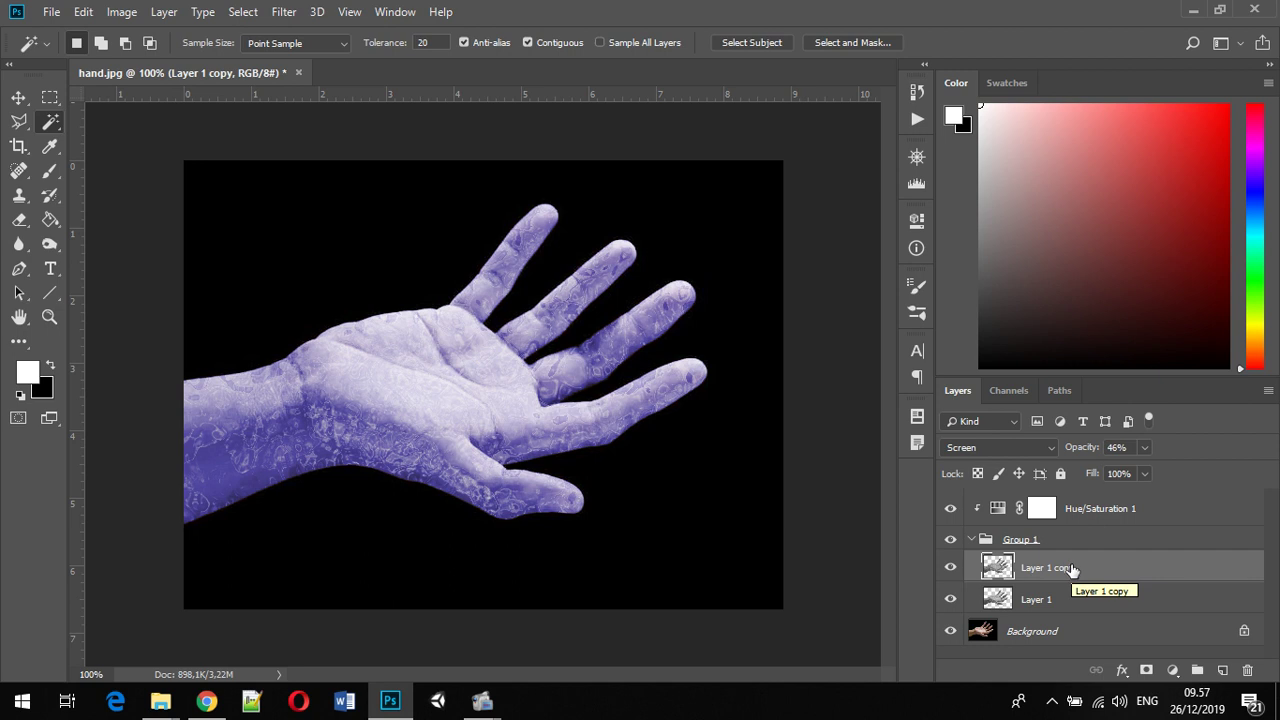
Open the blending options of Group 1 and add an Outer Glow effect
{"action": "left_click", "coordinate": [1024, 543]}
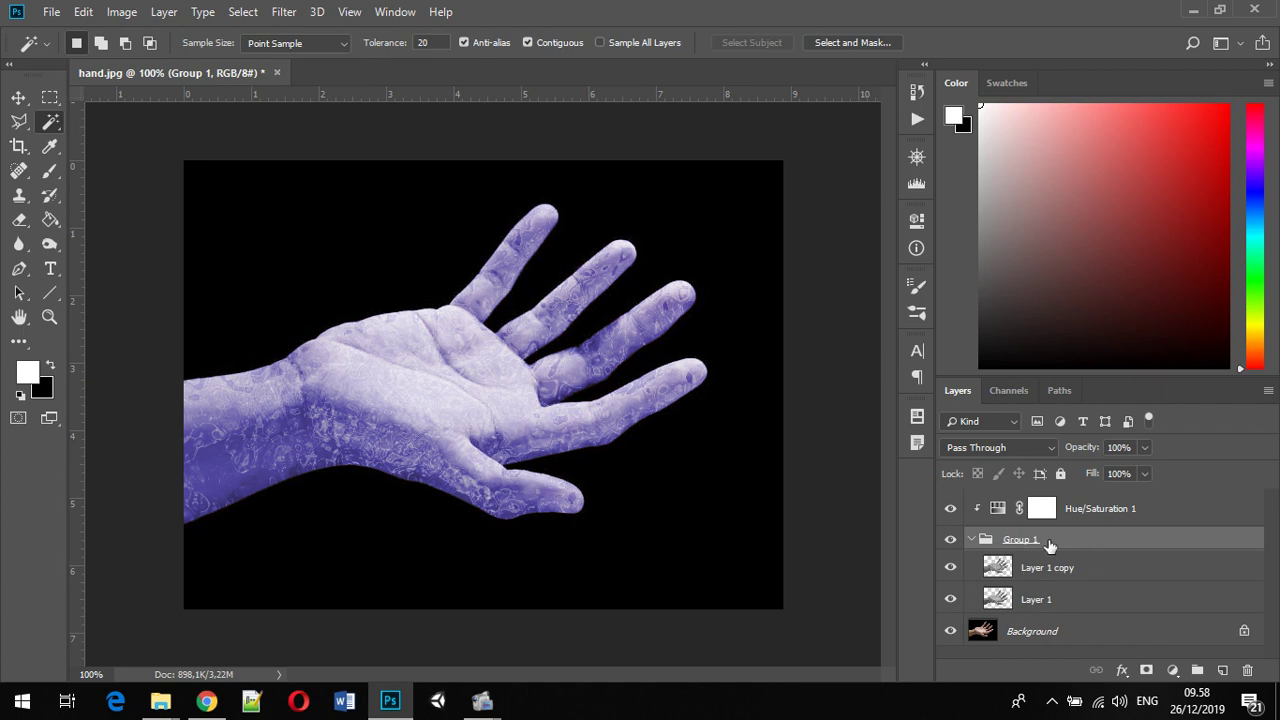
{"action": "right_click", "coordinate": [1115, 541]}
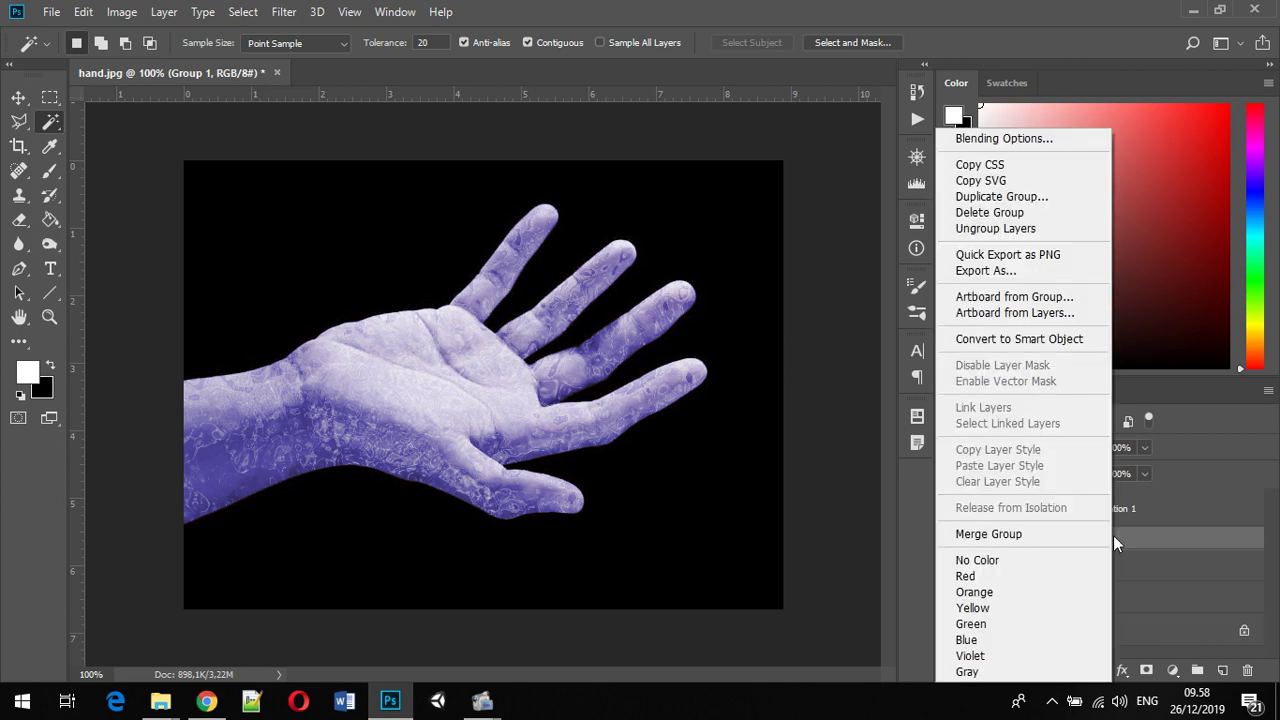
{"action": "left_click", "coordinate": [1004, 139]}
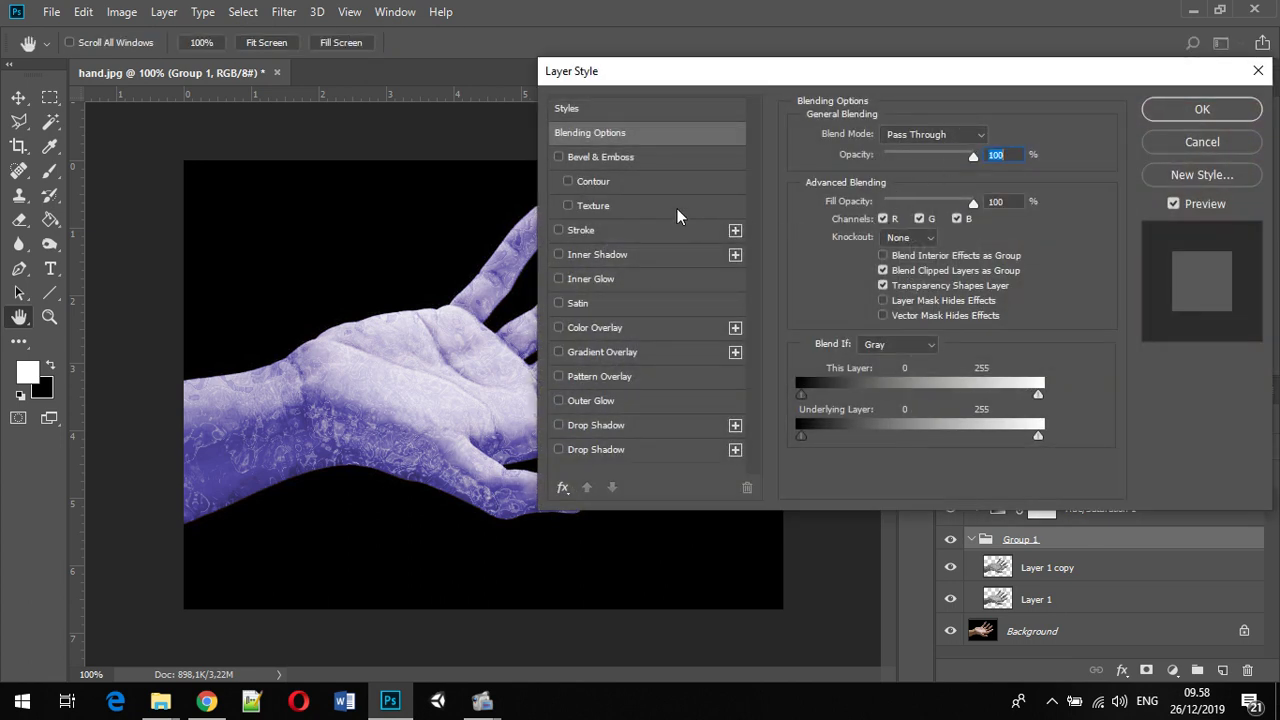
{"action": "left_click_drag", "start_coordinate": [658, 76], "coordinate": [752, 66]}
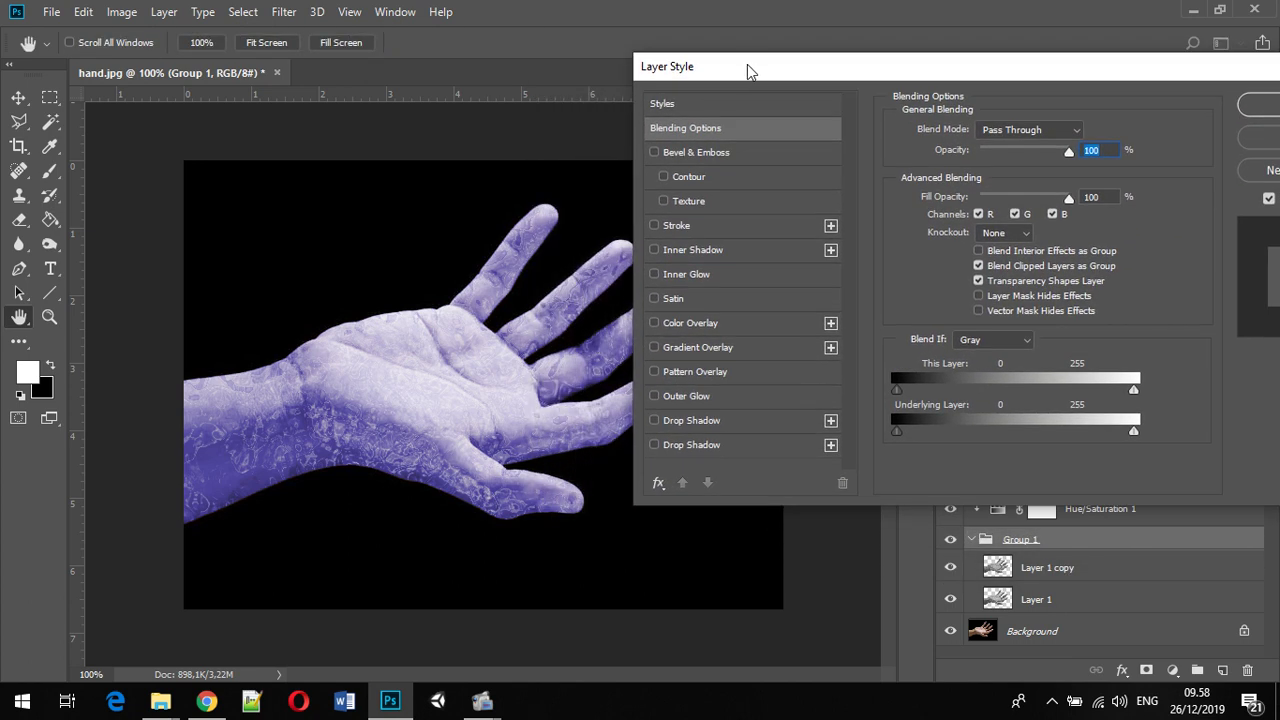
{"action": "left_click", "coordinate": [690, 397]}
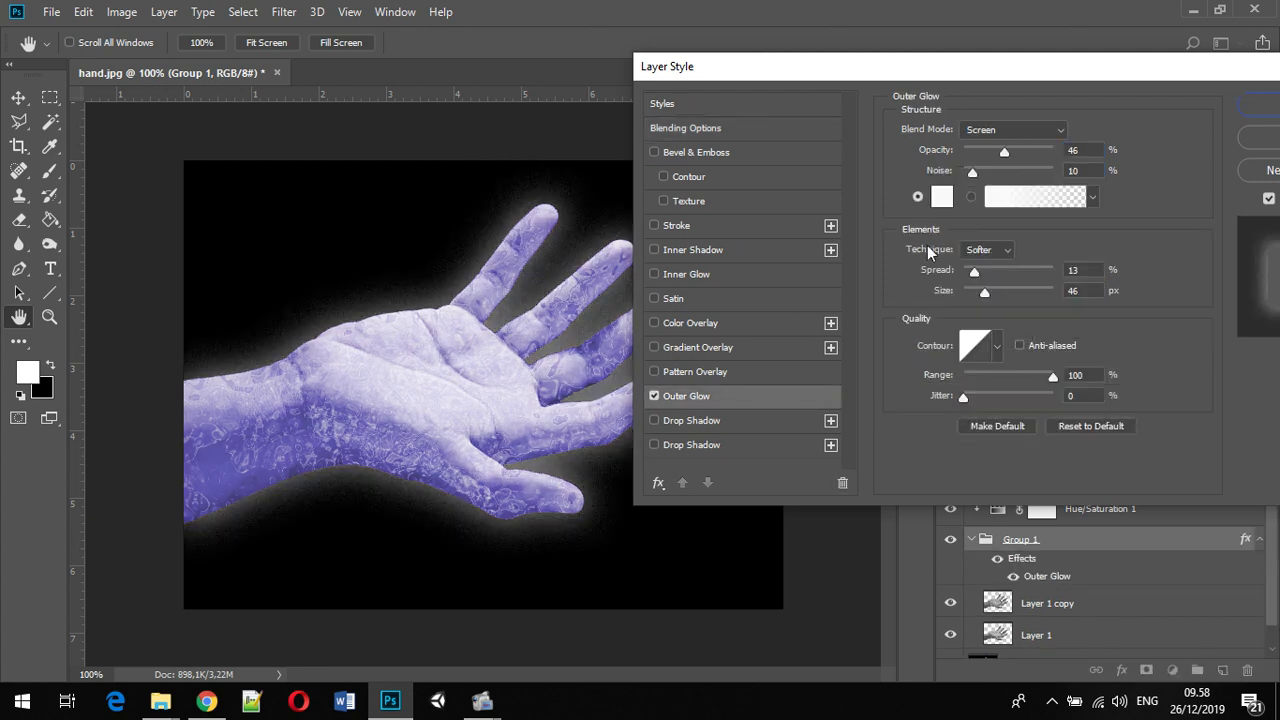
Set the Outer Glow to 0% noise, 6% spread, 27 px size and 47% opacity
{"action": "left_click_drag", "start_coordinate": [974, 171], "coordinate": [971, 171]}
{"action": "left_click_drag", "start_coordinate": [982, 272], "coordinate": [968, 283]}
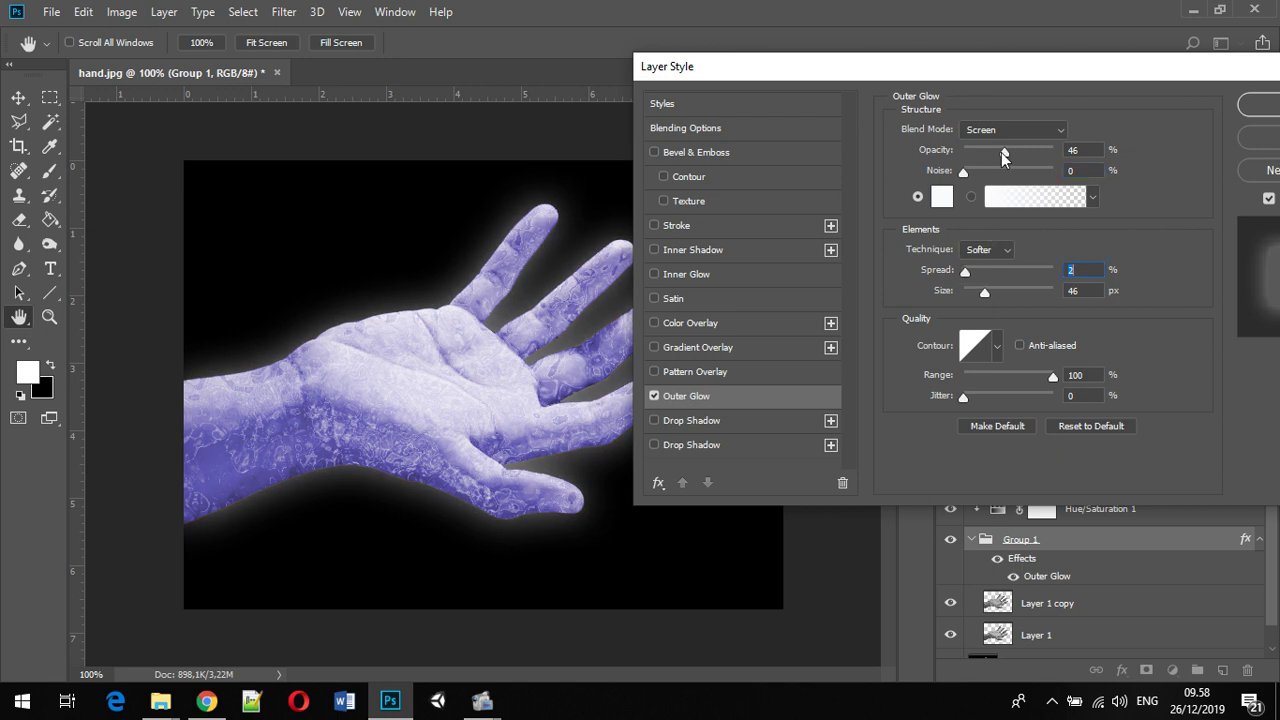
{"action": "left_click_drag", "start_coordinate": [1004, 152], "coordinate": [997, 152]}
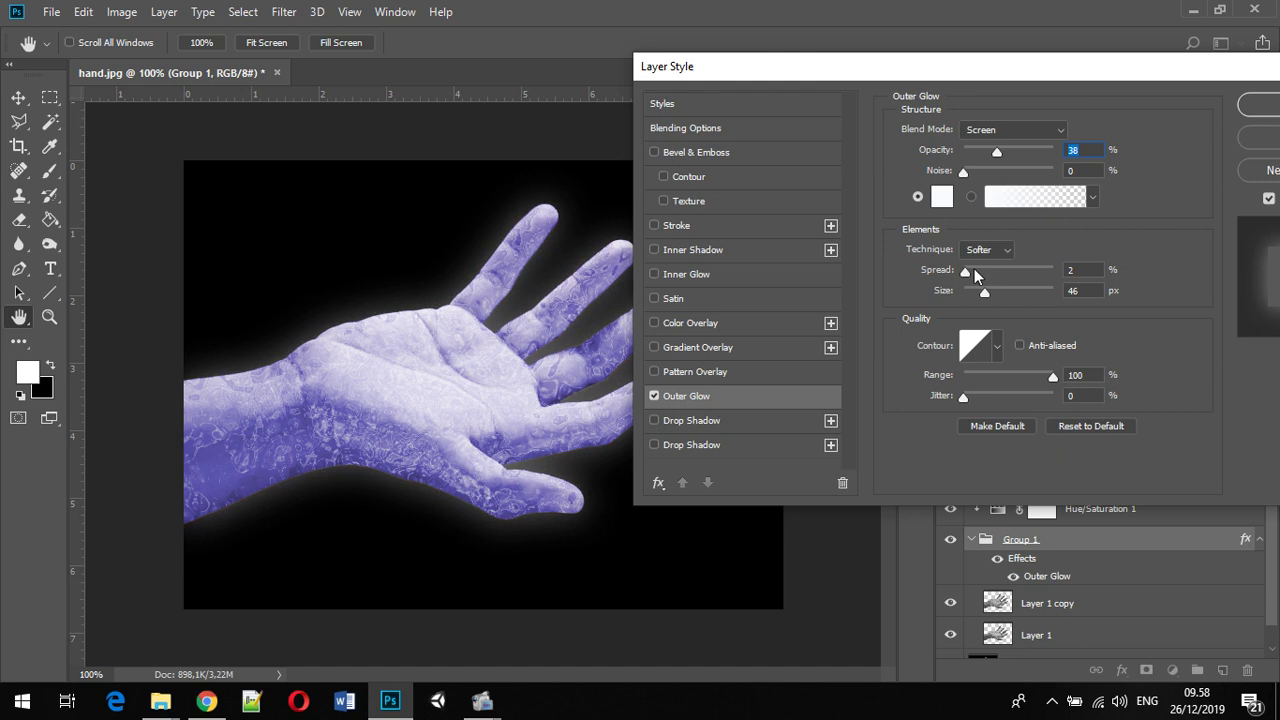
{"action": "left_click_drag", "start_coordinate": [974, 269], "coordinate": [969, 271]}
{"action": "mouse_move", "coordinate": [981, 292]}
{"action": "left_mouse_down"}
{"action": "mouse_move", "coordinate": [1002, 289]}
{"action": "mouse_move", "coordinate": [978, 292]}
{"action": "left_mouse_up"}
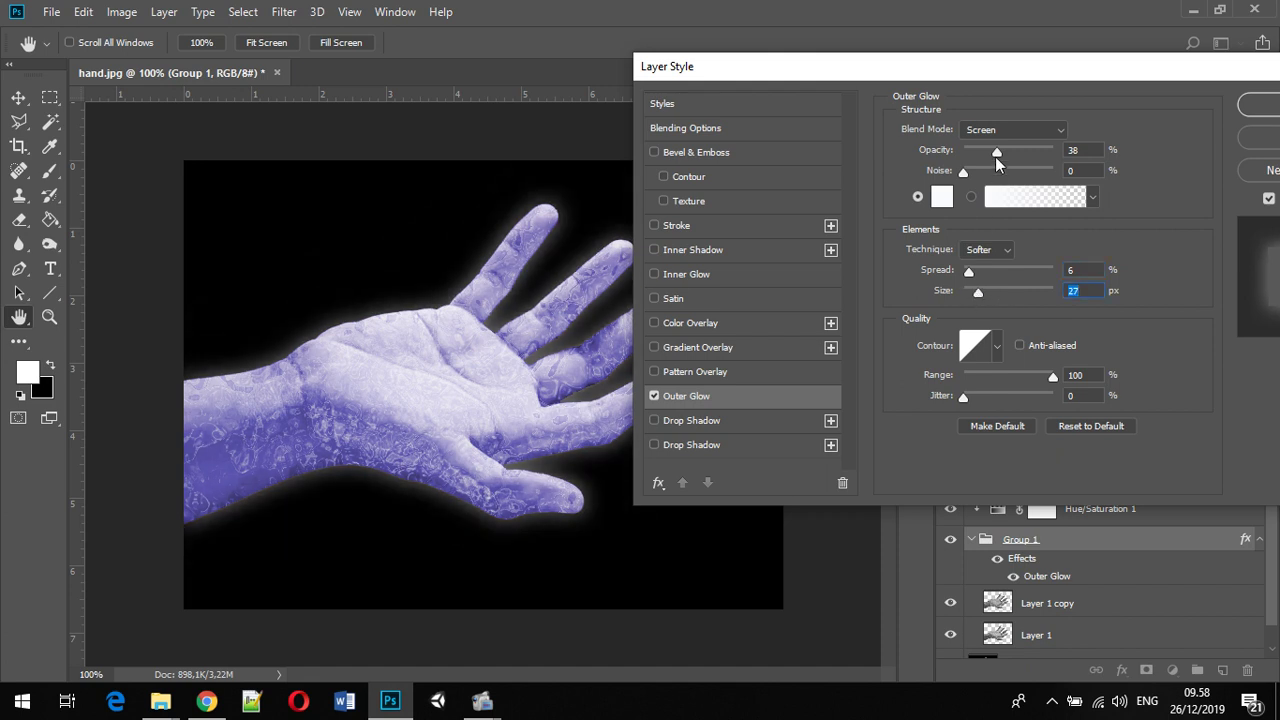
{"action": "left_click_drag", "start_coordinate": [997, 153], "coordinate": [1005, 152]}
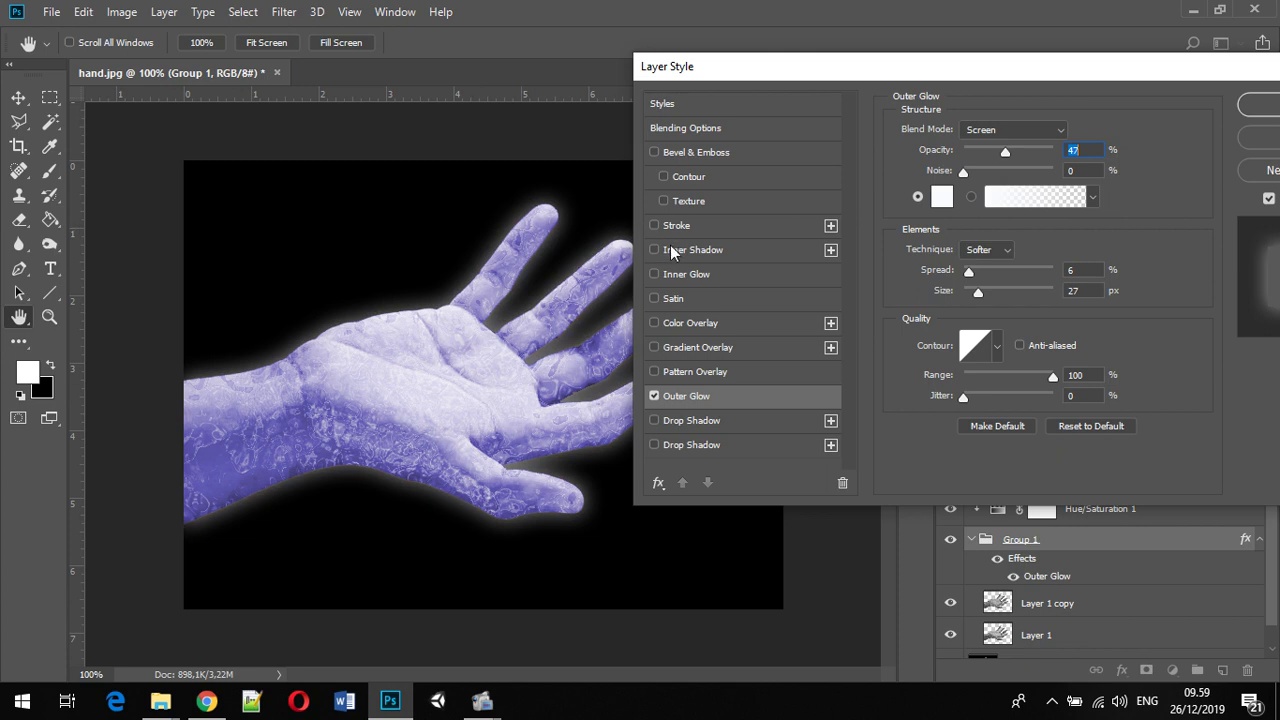
Add an Inner Glow to Group 1 and set its colour to light blue aabaf0
{"action": "left_click", "coordinate": [680, 274]}
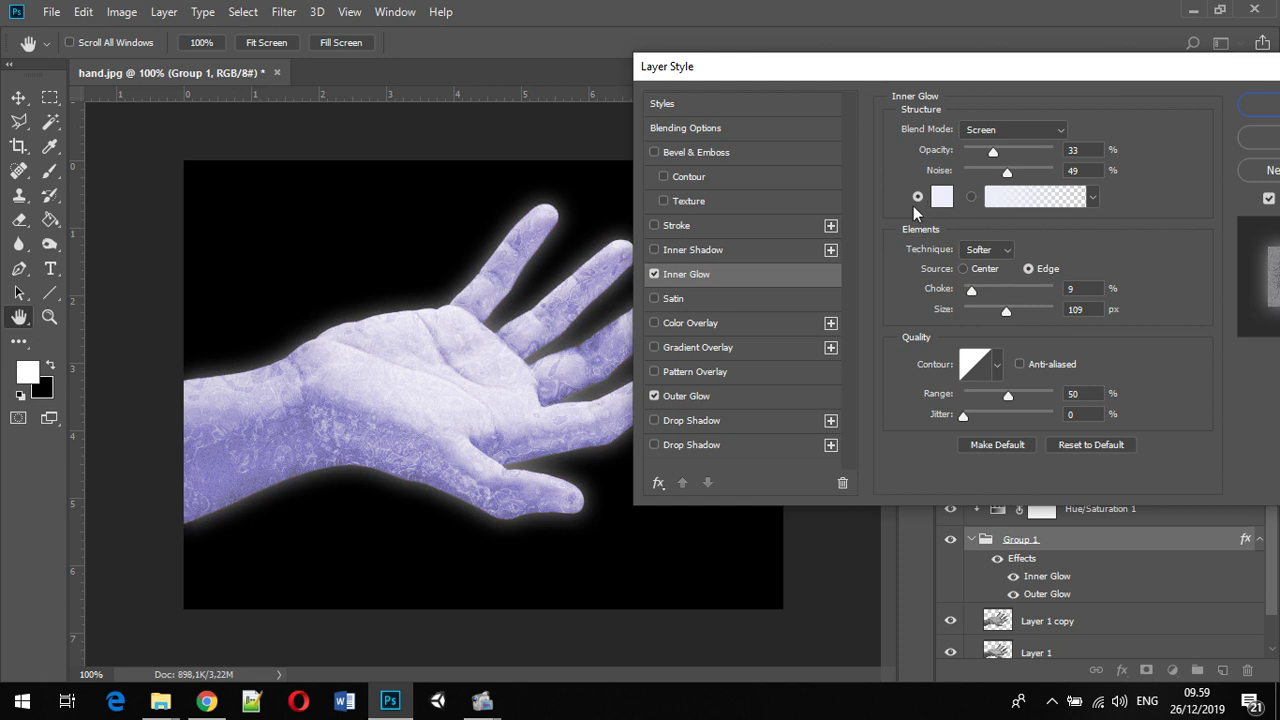
{"action": "left_click", "coordinate": [705, 395]}
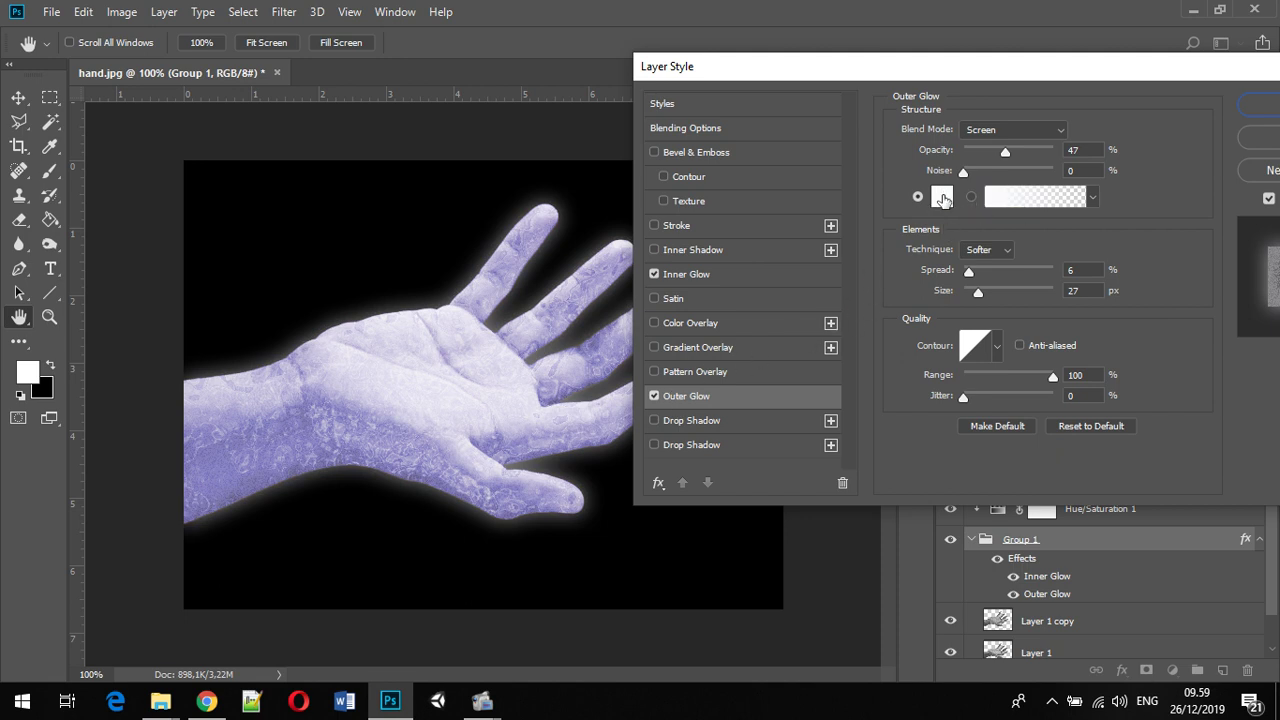
{"action": "left_click", "coordinate": [734, 274]}
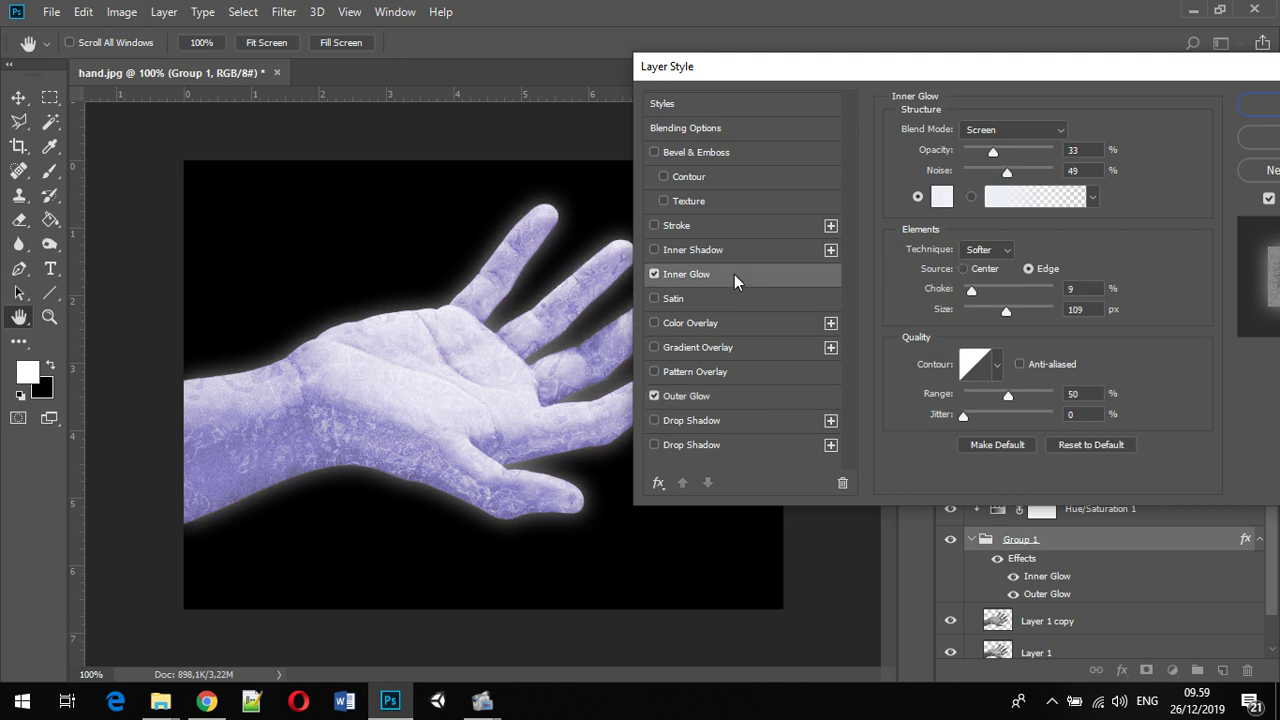
{"action": "left_click", "coordinate": [943, 196]}
{"action": "left_click_drag", "start_coordinate": [916, 246], "coordinate": [768, 261]}
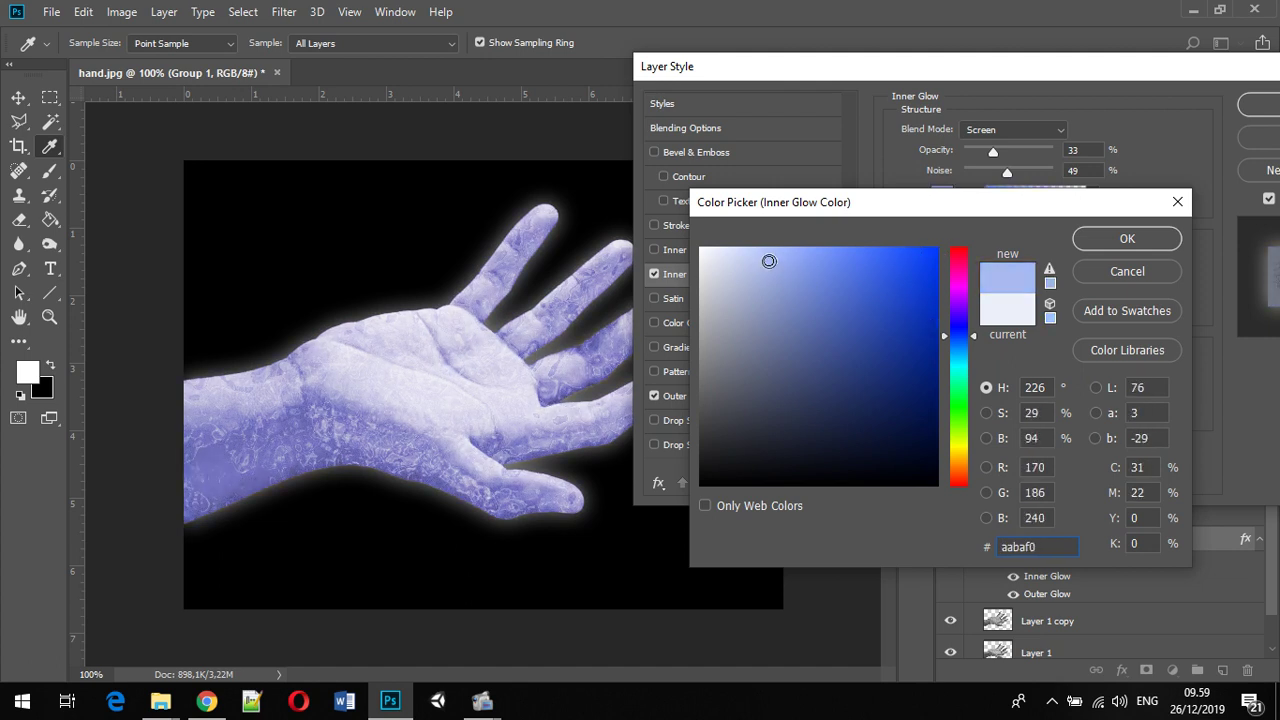
{"action": "left_click", "coordinate": [1117, 240]}
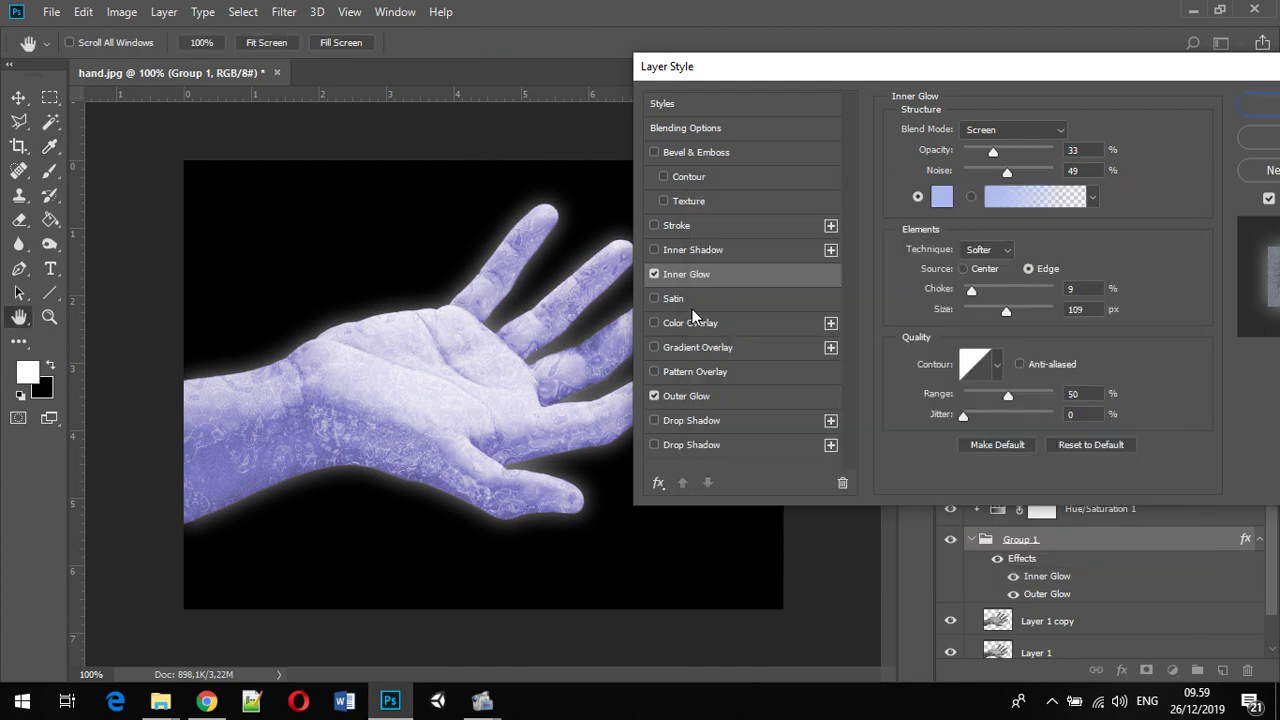
Change the Outer Glow colour to blue 316fec and apply the layer style to Group 1
{"action": "left_click", "coordinate": [697, 396]}
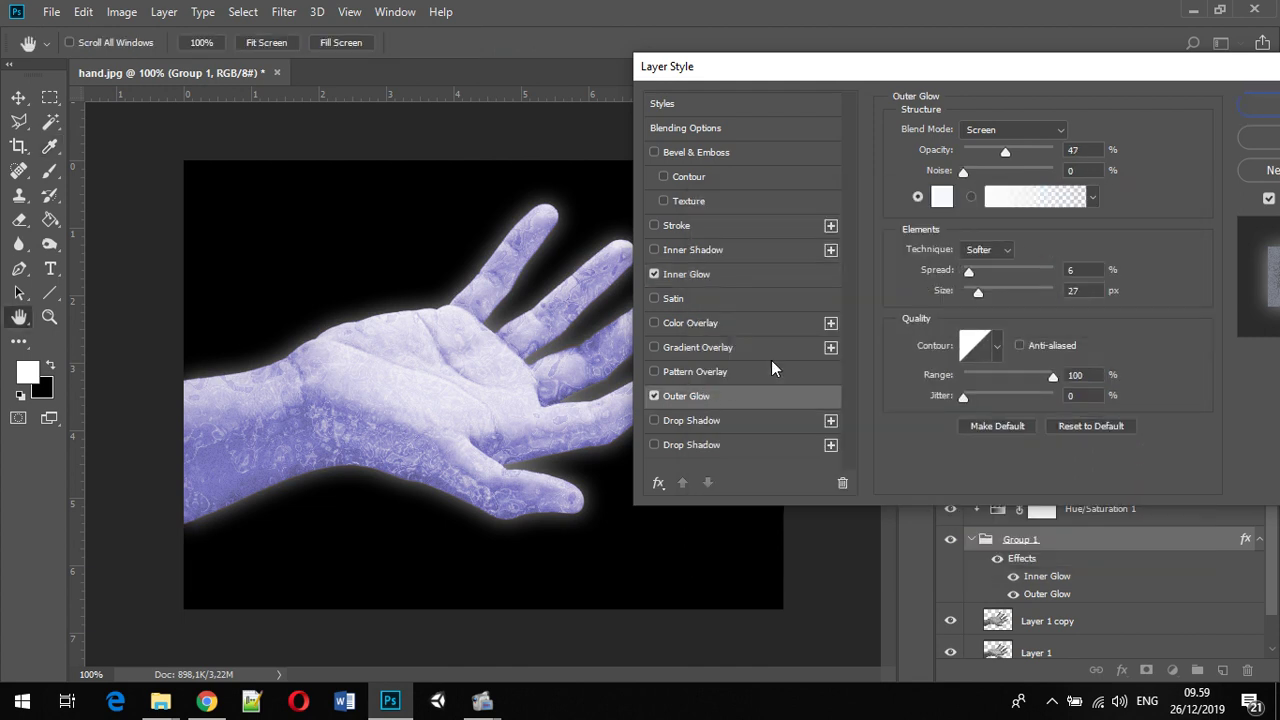
{"action": "left_click", "coordinate": [941, 197]}
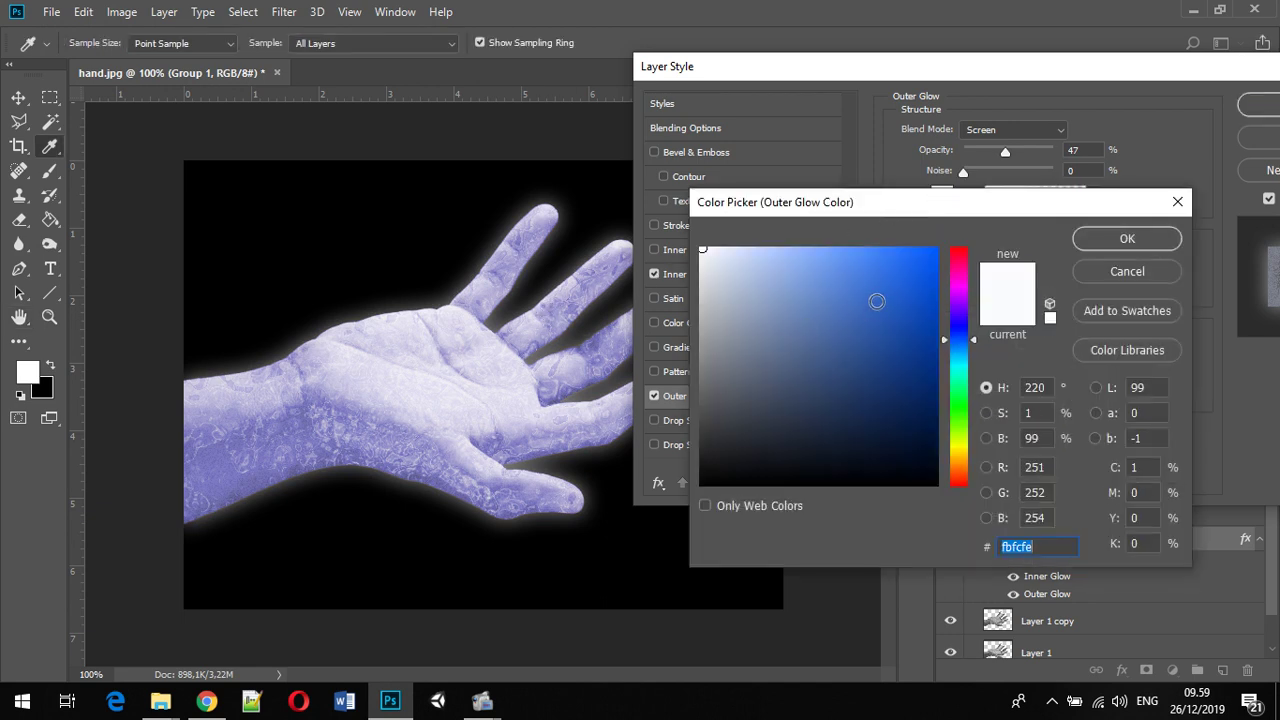
{"action": "type", "text": "316fec"}
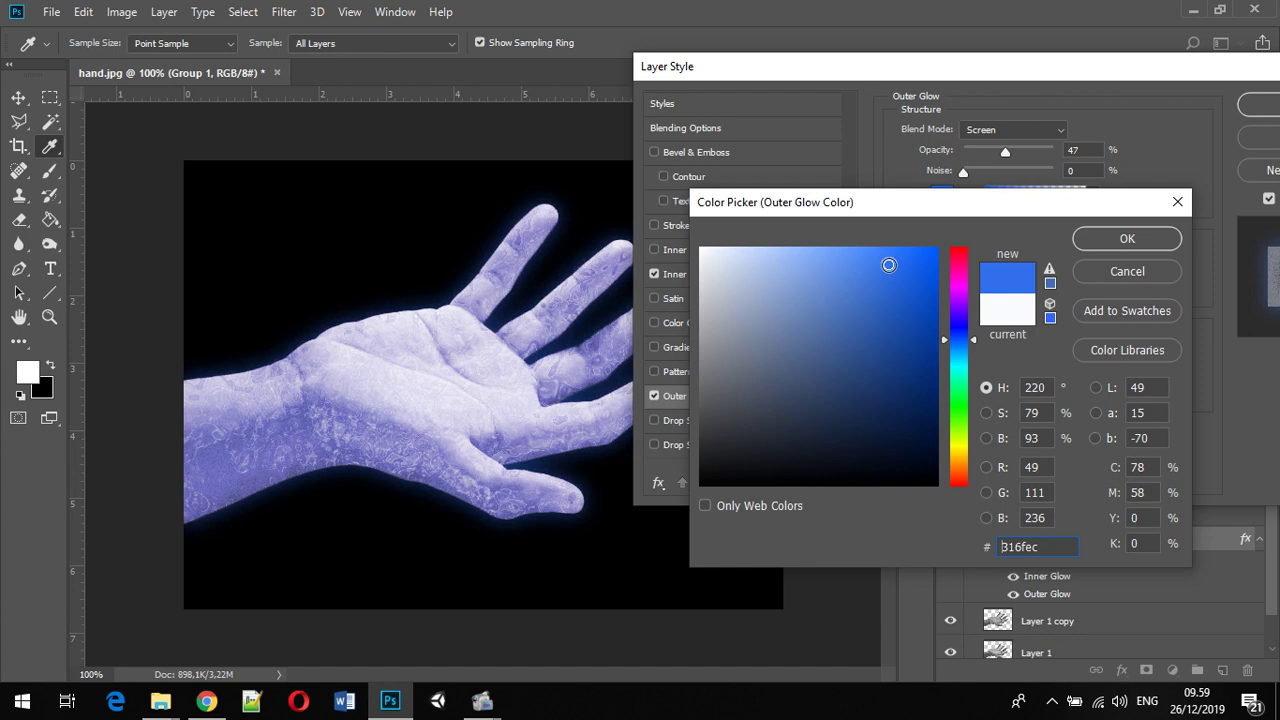
{"action": "left_click", "coordinate": [1125, 241]}
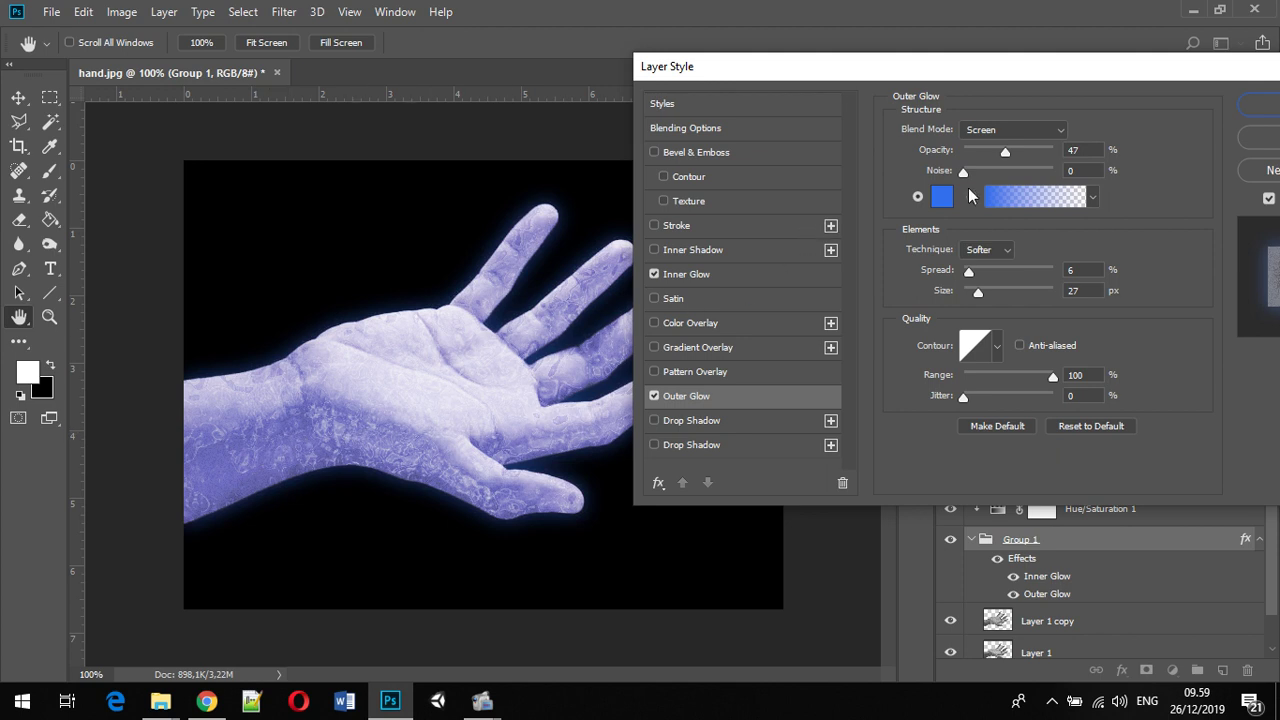
{"action": "left_click_drag", "start_coordinate": [873, 78], "coordinate": [419, 59]}
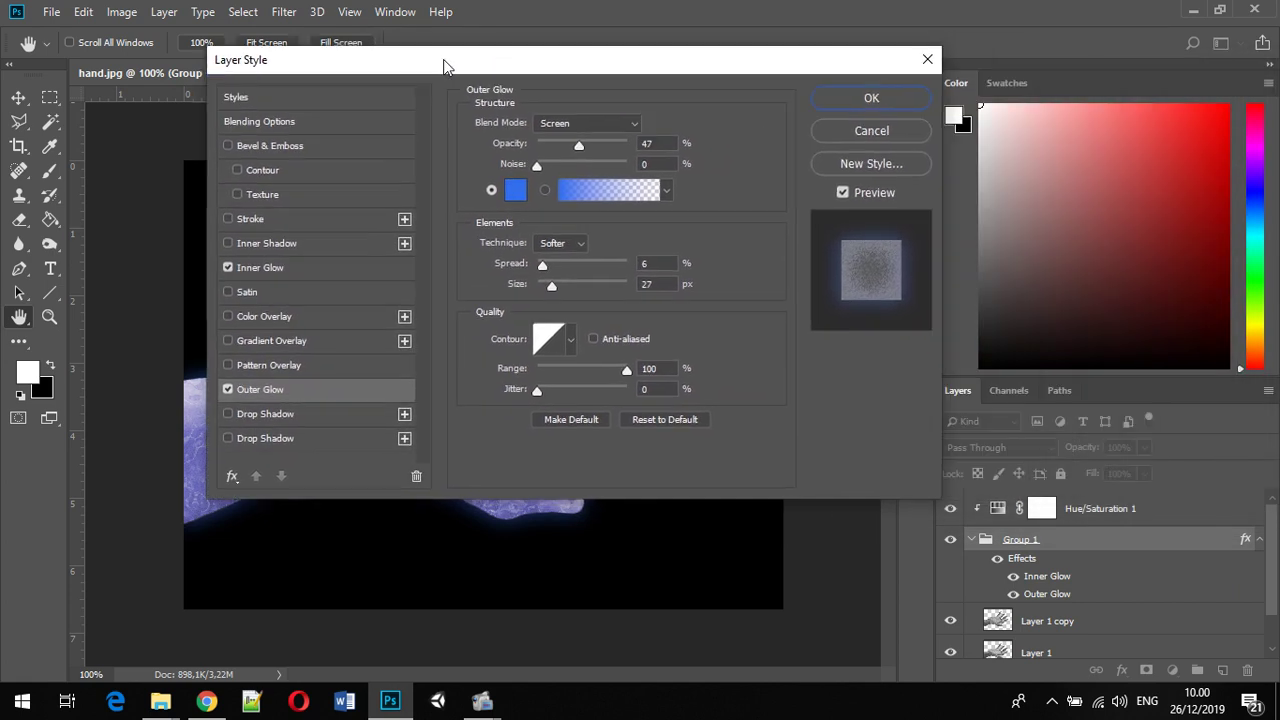
{"action": "left_click", "coordinate": [870, 99]}
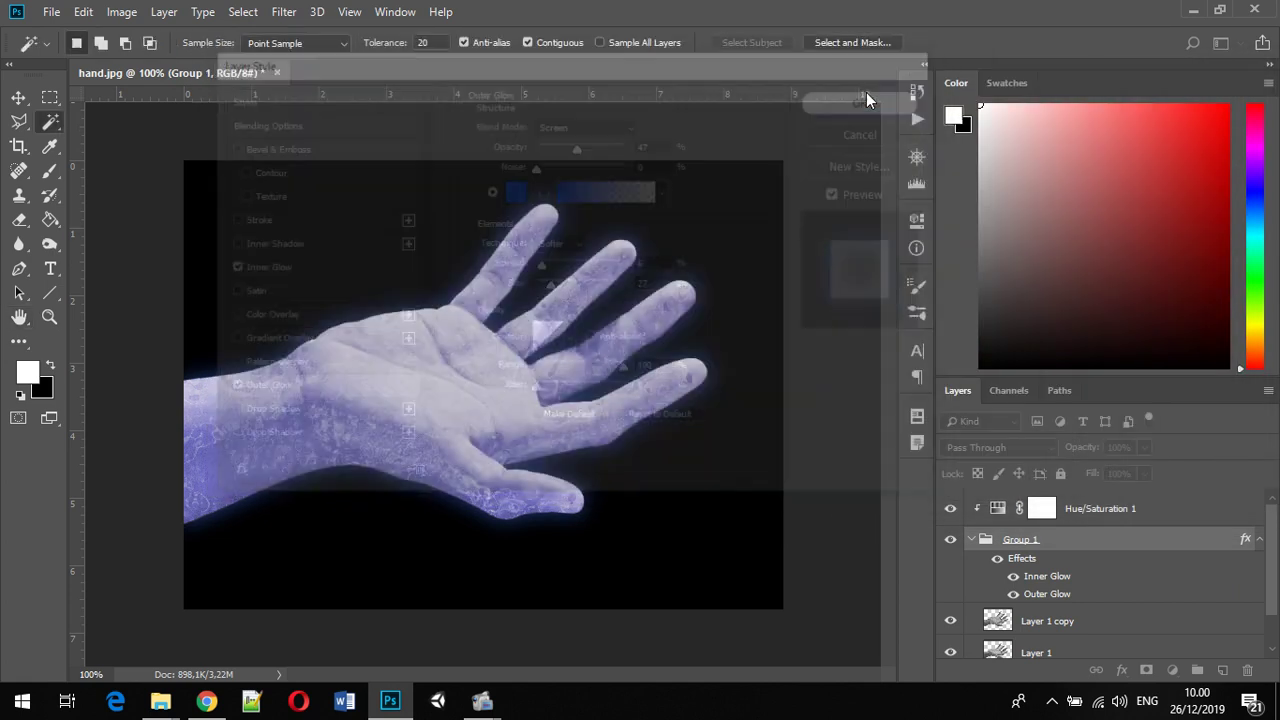
{"action": "left_click", "coordinate": [973, 540]}
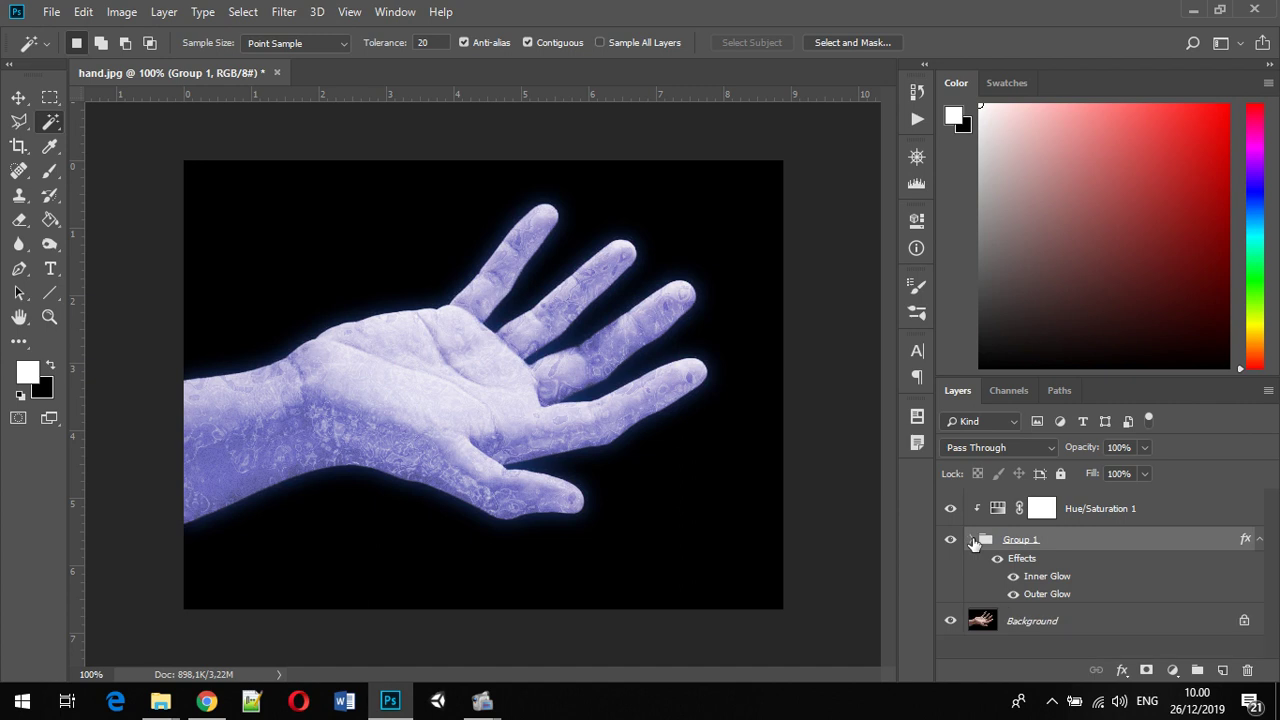
{"action": "left_click", "coordinate": [973, 540]}
{"action": "scroll", "coordinate": [995, 545], "scroll_direction": "down", "scroll_amount": 1}
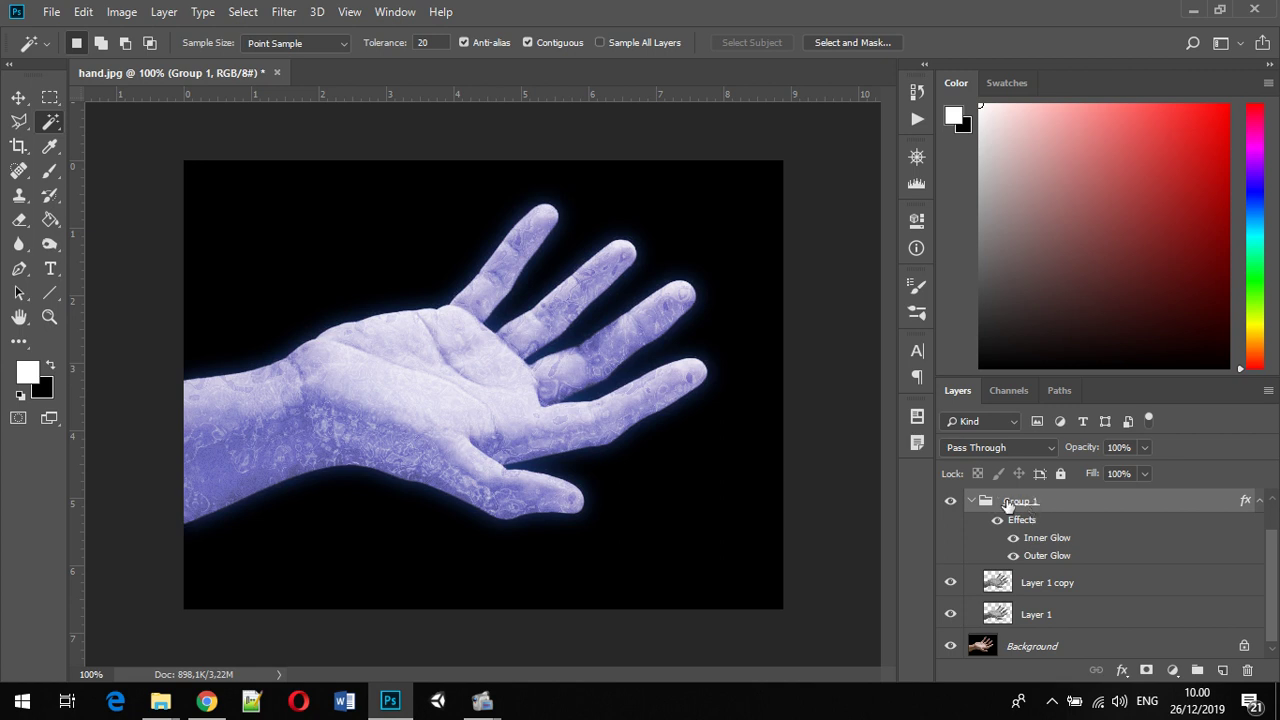
Add a layer mask to Group 1 and invert it to black
{"action": "scroll", "coordinate": [1040, 505], "scroll_direction": "up", "scroll_amount": 1}
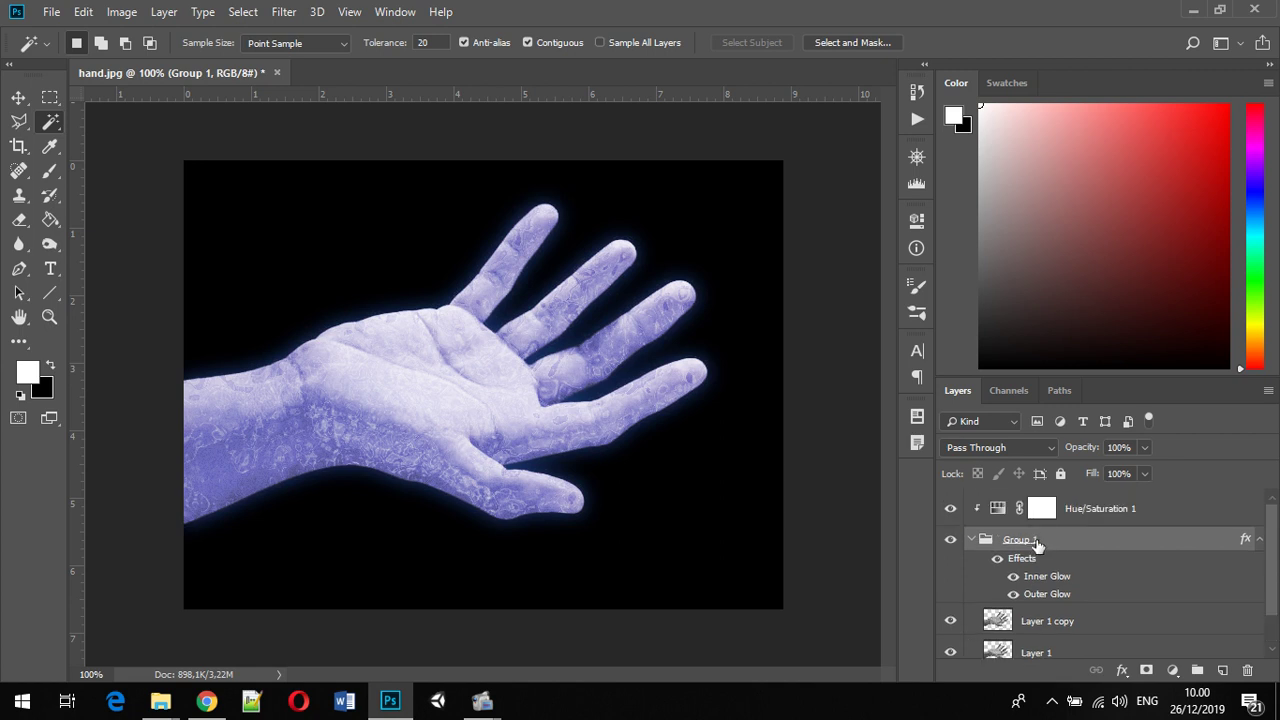
{"action": "left_click", "coordinate": [1146, 670]}
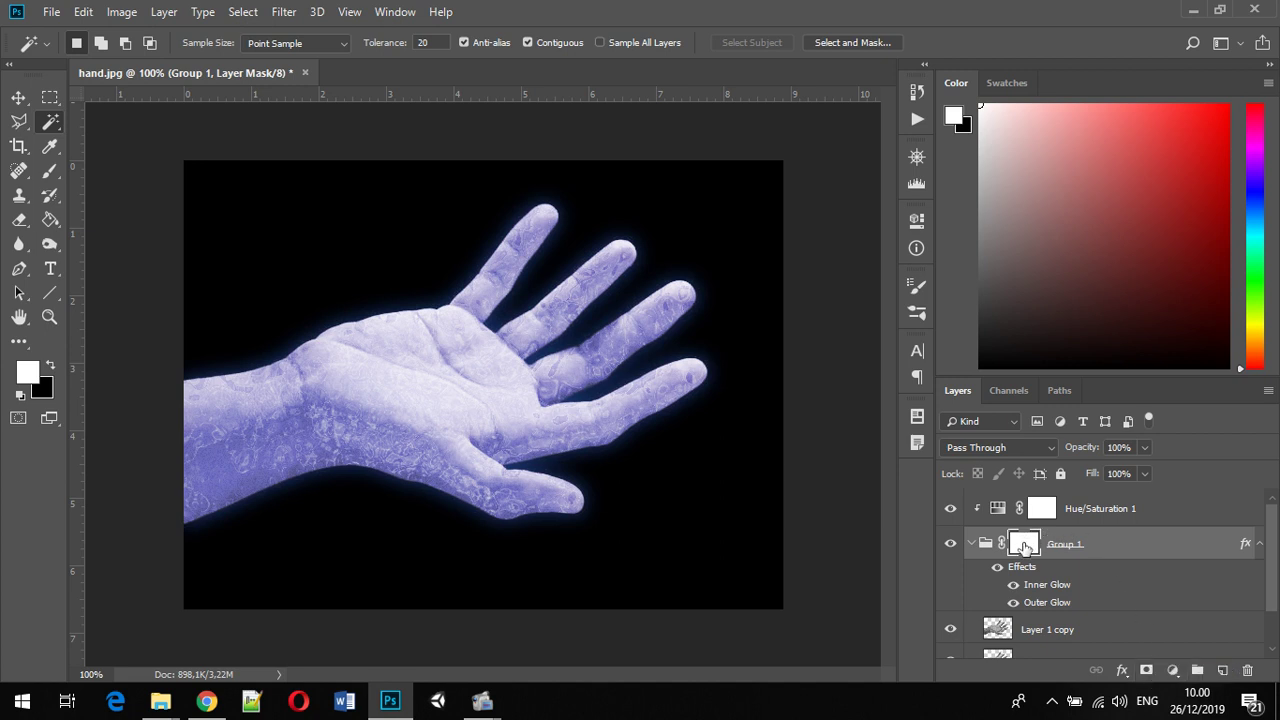
{"action": "left_click_drag", "start_coordinate": [1024, 548], "coordinate": [1021, 545]}
{"action": "key", "text": "ctrl+i"}
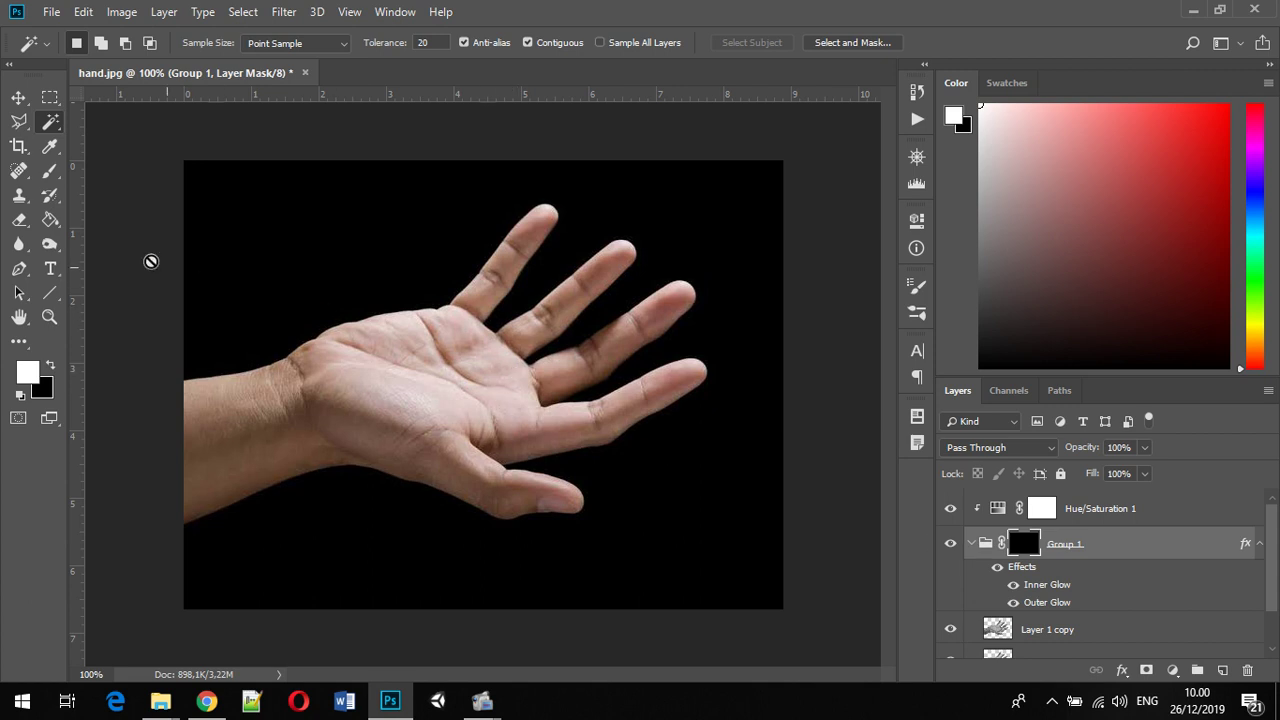
Set up the Brush tool with a Soft Round tip at 0% hardness and 84 px size
{"action": "left_click", "coordinate": [50, 174]}
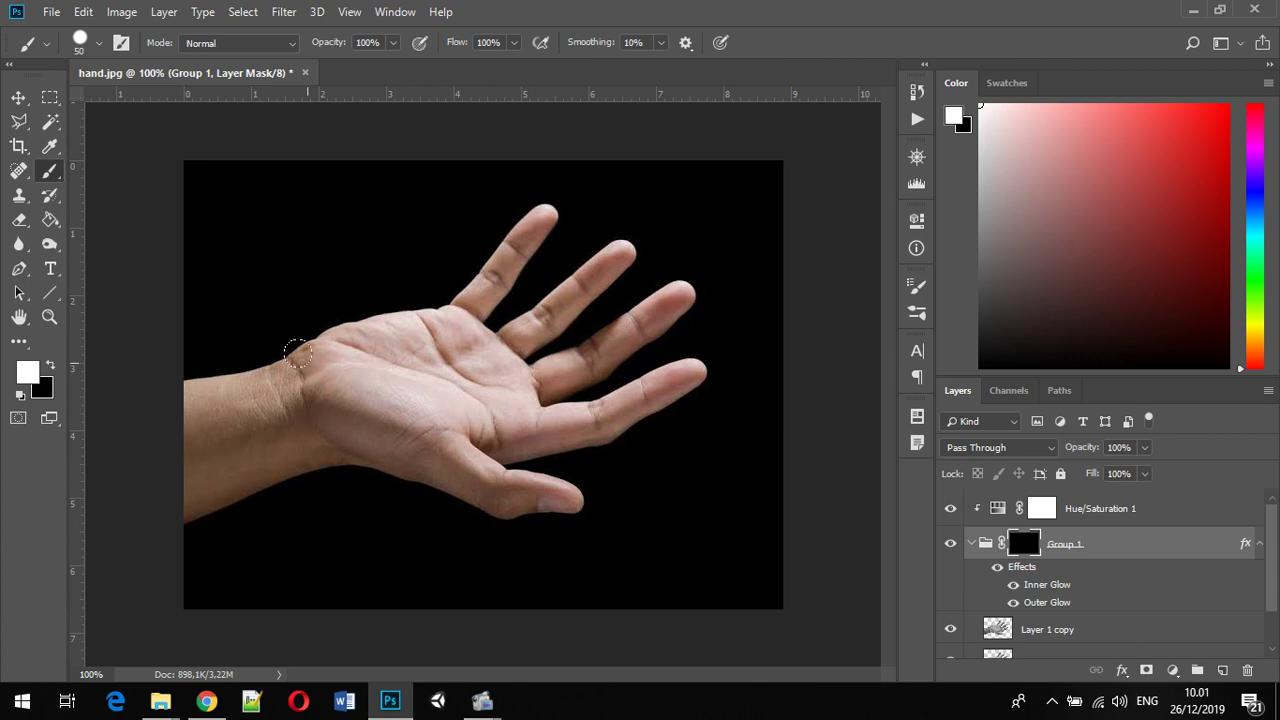
{"action": "left_click", "coordinate": [102, 42]}
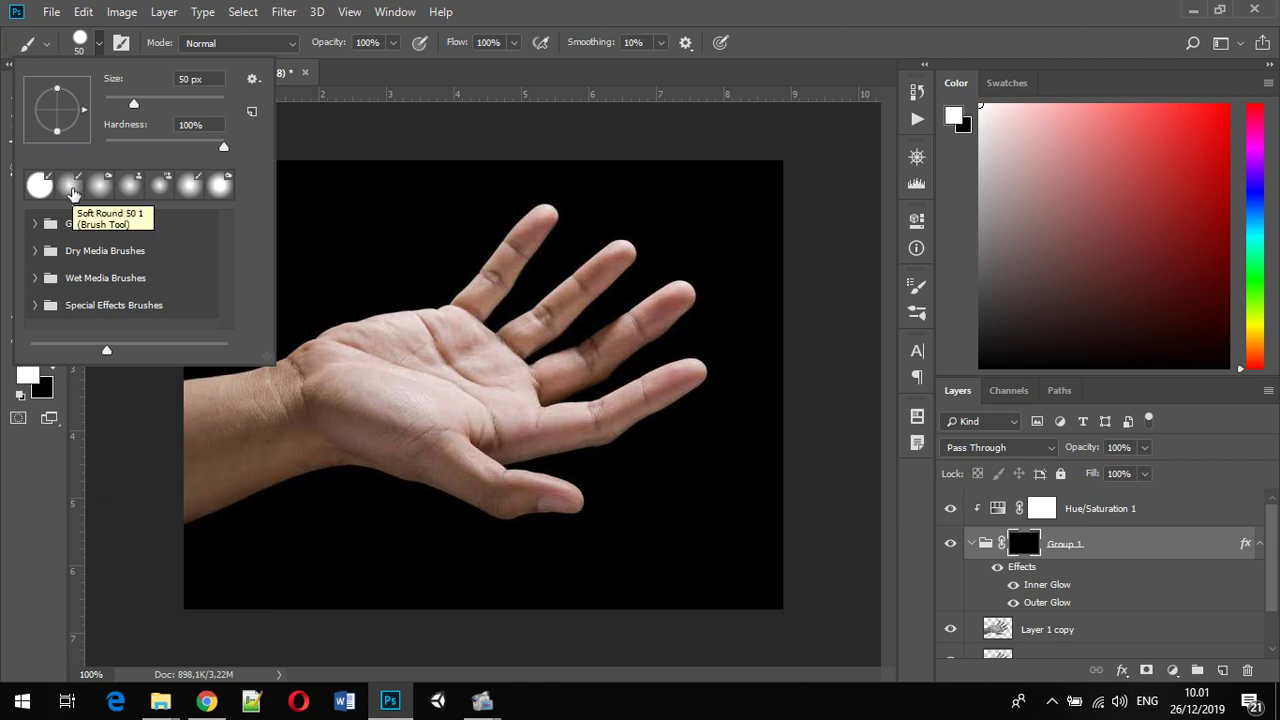
{"action": "left_click", "coordinate": [70, 186]}
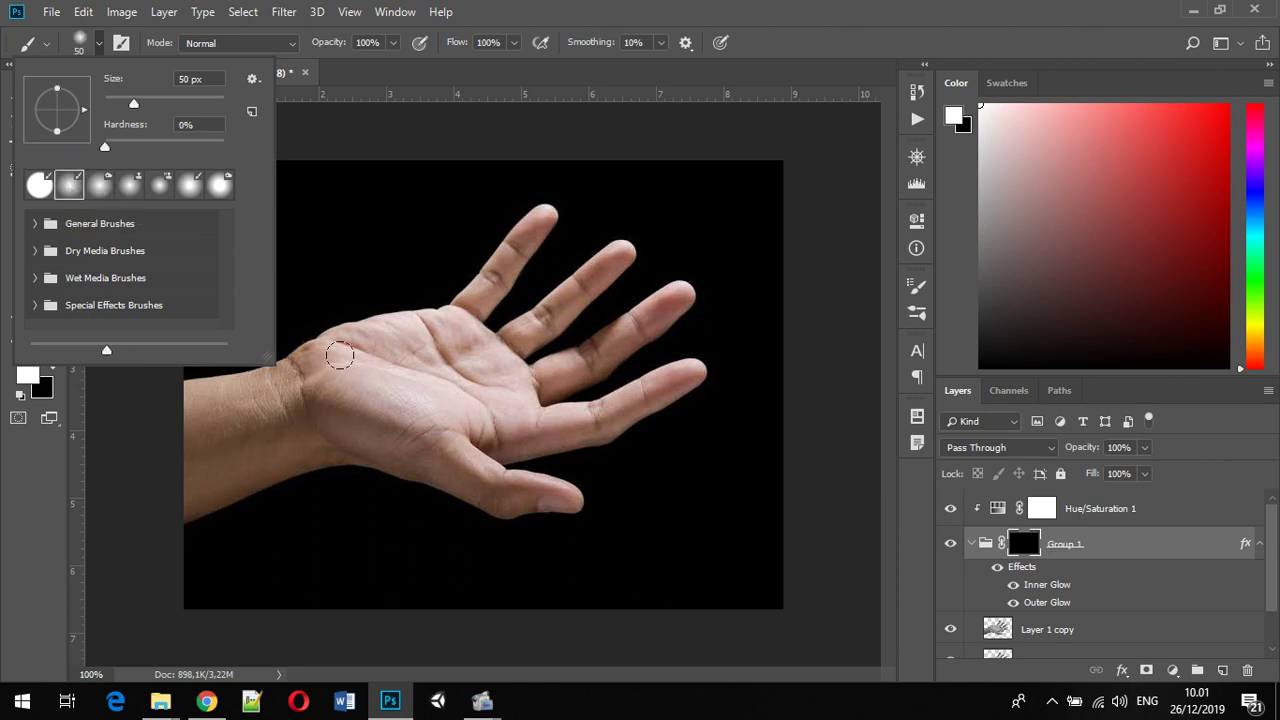
{"action": "left_click_drag", "start_coordinate": [133, 103], "coordinate": [149, 102]}
Paint white with the soft brush on Group 1's mask over the palm, thumb, fingers and lower wrist, leaving some skin patches unpainted
{"action": "mouse_move", "coordinate": [350, 400]}
{"action": "left_mouse_down"}
{"action": "mouse_move", "coordinate": [378, 382]}
{"action": "mouse_move", "coordinate": [394, 361]}
{"action": "mouse_move", "coordinate": [314, 352]}
{"action": "mouse_move", "coordinate": [321, 321]}
{"action": "mouse_move", "coordinate": [337, 357]}
{"action": "mouse_move", "coordinate": [405, 318]}
{"action": "mouse_move", "coordinate": [428, 441]}
{"action": "mouse_move", "coordinate": [531, 479]}
{"action": "mouse_move", "coordinate": [592, 404]}
{"action": "mouse_move", "coordinate": [641, 379]}
{"action": "mouse_move", "coordinate": [672, 326]}
{"action": "mouse_move", "coordinate": [633, 242]}
{"action": "mouse_move", "coordinate": [659, 290]}
{"action": "mouse_move", "coordinate": [631, 249]}
{"action": "mouse_move", "coordinate": [563, 208]}
{"action": "mouse_move", "coordinate": [505, 208]}
{"action": "mouse_move", "coordinate": [521, 217]}
{"action": "mouse_move", "coordinate": [511, 278]}
{"action": "mouse_move", "coordinate": [481, 303]}
{"action": "mouse_move", "coordinate": [500, 357]}
{"action": "left_mouse_up"}
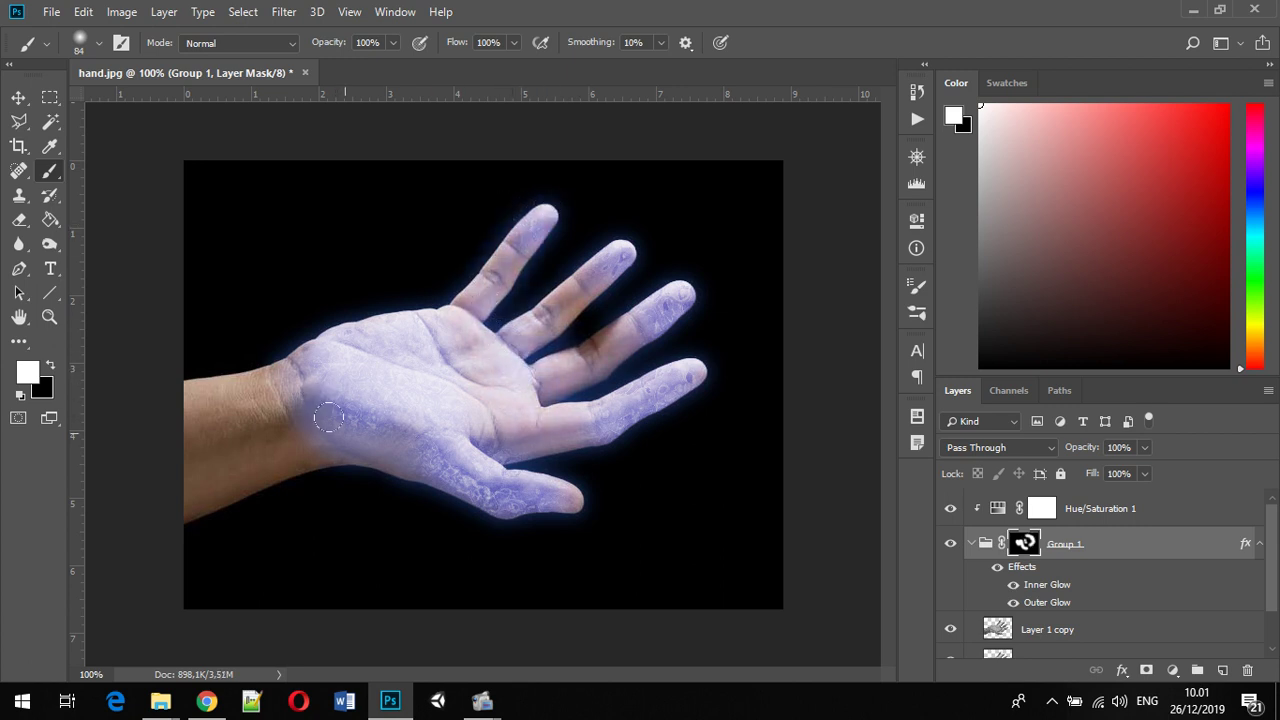
{"action": "mouse_move", "coordinate": [322, 418]}
{"action": "left_mouse_down"}
{"action": "mouse_move", "coordinate": [427, 504]}
{"action": "mouse_move", "coordinate": [571, 486]}
{"action": "mouse_move", "coordinate": [373, 480]}
{"action": "mouse_move", "coordinate": [229, 352]}
{"action": "mouse_move", "coordinate": [255, 365]}
{"action": "mouse_move", "coordinate": [270, 443]}
{"action": "mouse_move", "coordinate": [298, 459]}
{"action": "mouse_move", "coordinate": [228, 507]}
{"action": "mouse_move", "coordinate": [240, 490]}
{"action": "mouse_move", "coordinate": [258, 496]}
{"action": "mouse_move", "coordinate": [262, 471]}
{"action": "mouse_move", "coordinate": [174, 490]}
{"action": "mouse_move", "coordinate": [157, 450]}
{"action": "left_mouse_up"}
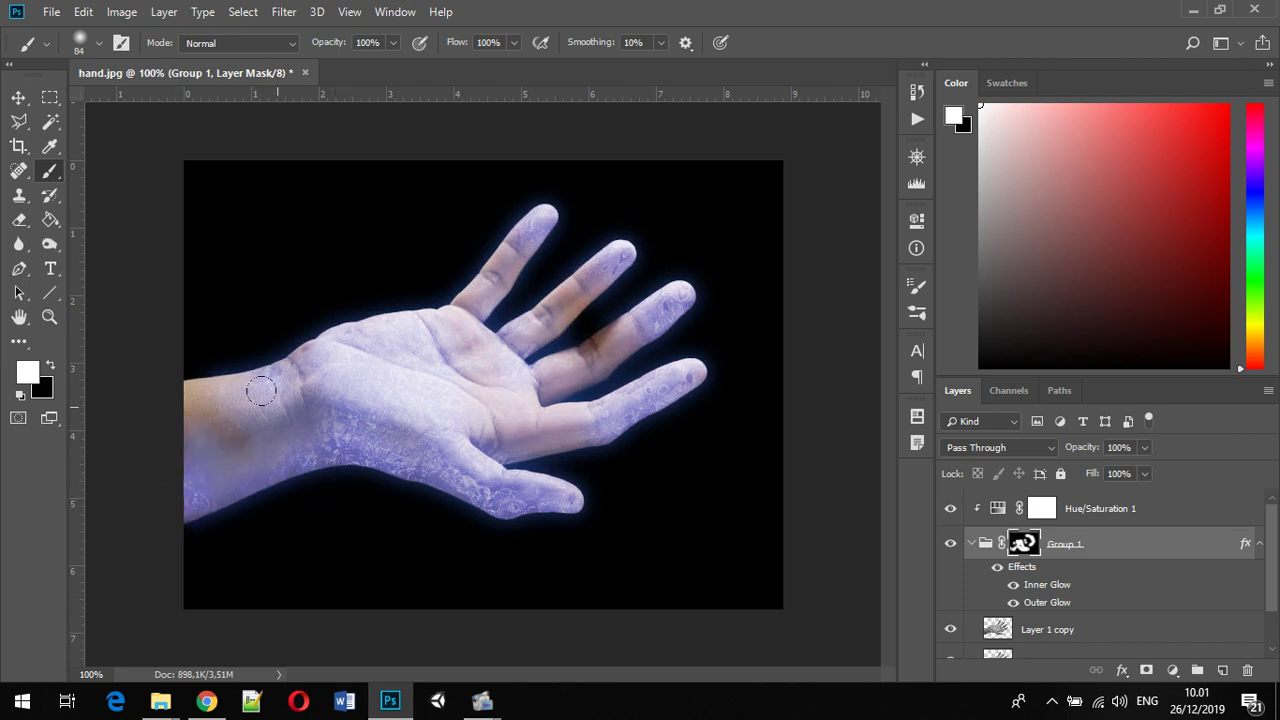
{"action": "left_click", "coordinate": [51, 368]}
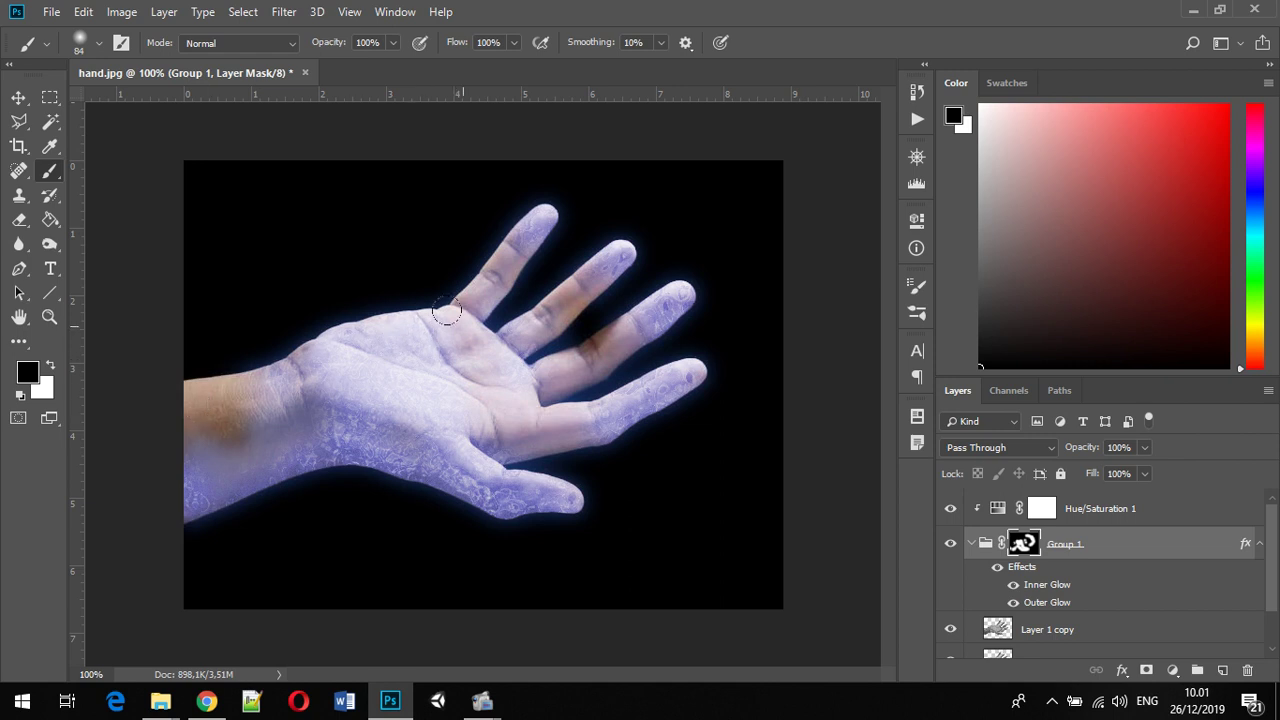
{"action": "left_click", "coordinate": [50, 368]}
{"action": "left_click_drag", "start_coordinate": [586, 344], "coordinate": [560, 300]}
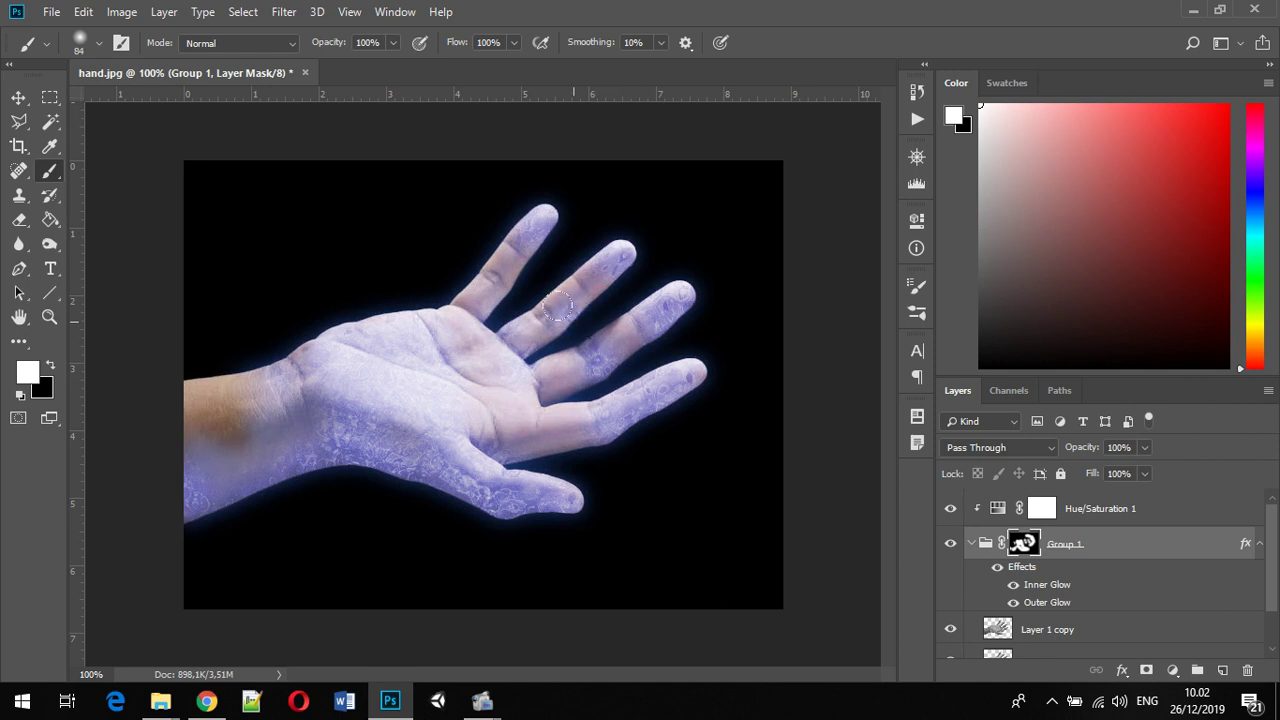
{"action": "left_click_drag", "start_coordinate": [474, 254], "coordinate": [482, 262]}
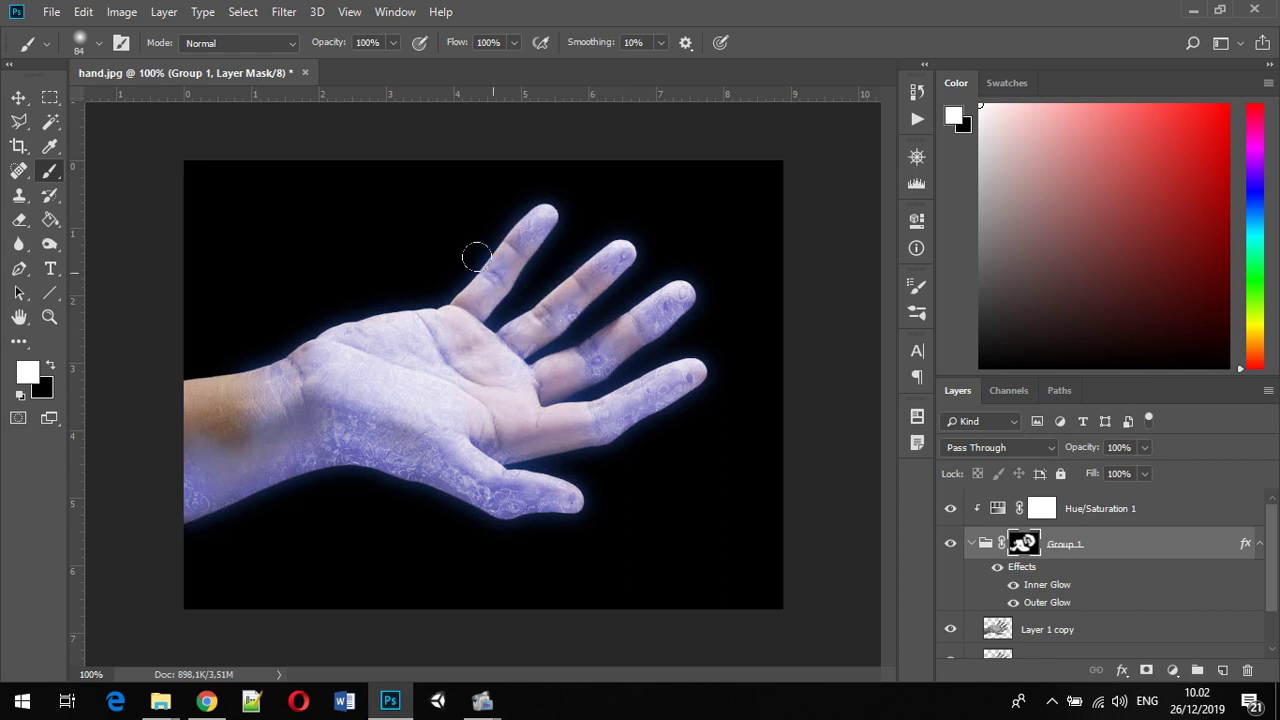
{"action": "left_click_drag", "start_coordinate": [463, 278], "coordinate": [445, 305]}
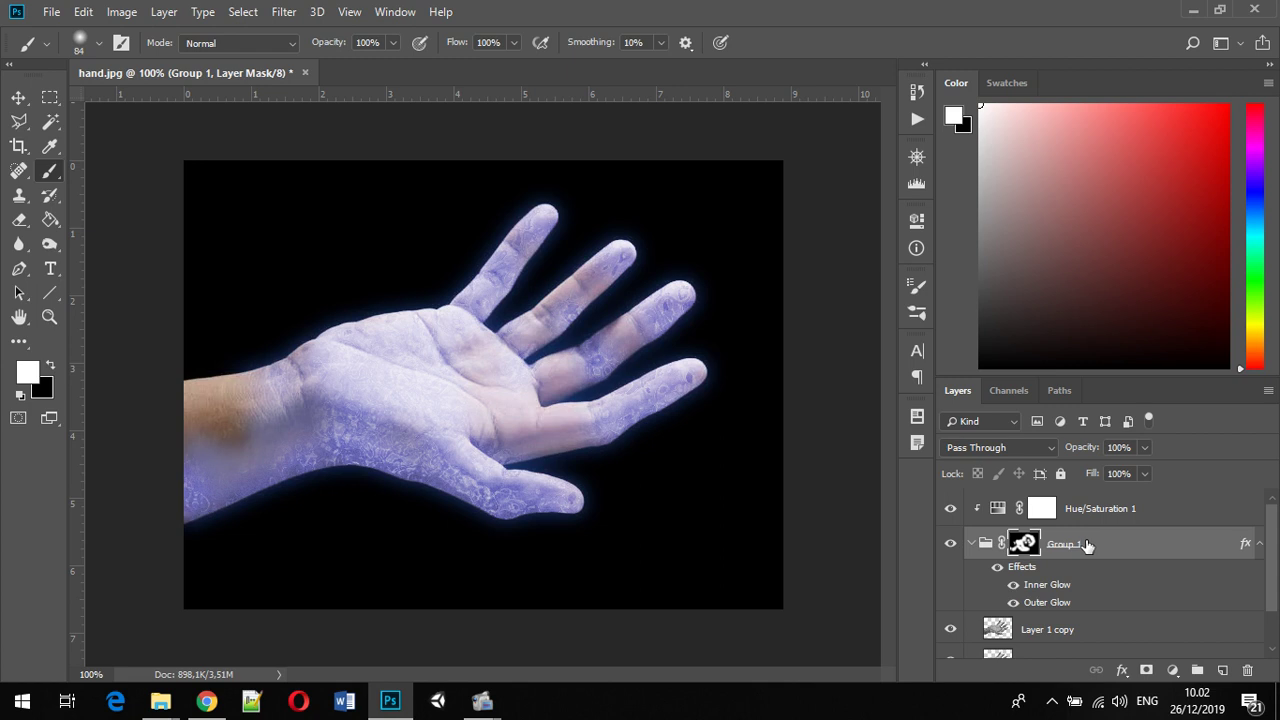
{"action": "scroll", "coordinate": [1082, 575], "scroll_direction": "down", "scroll_amount": 1}
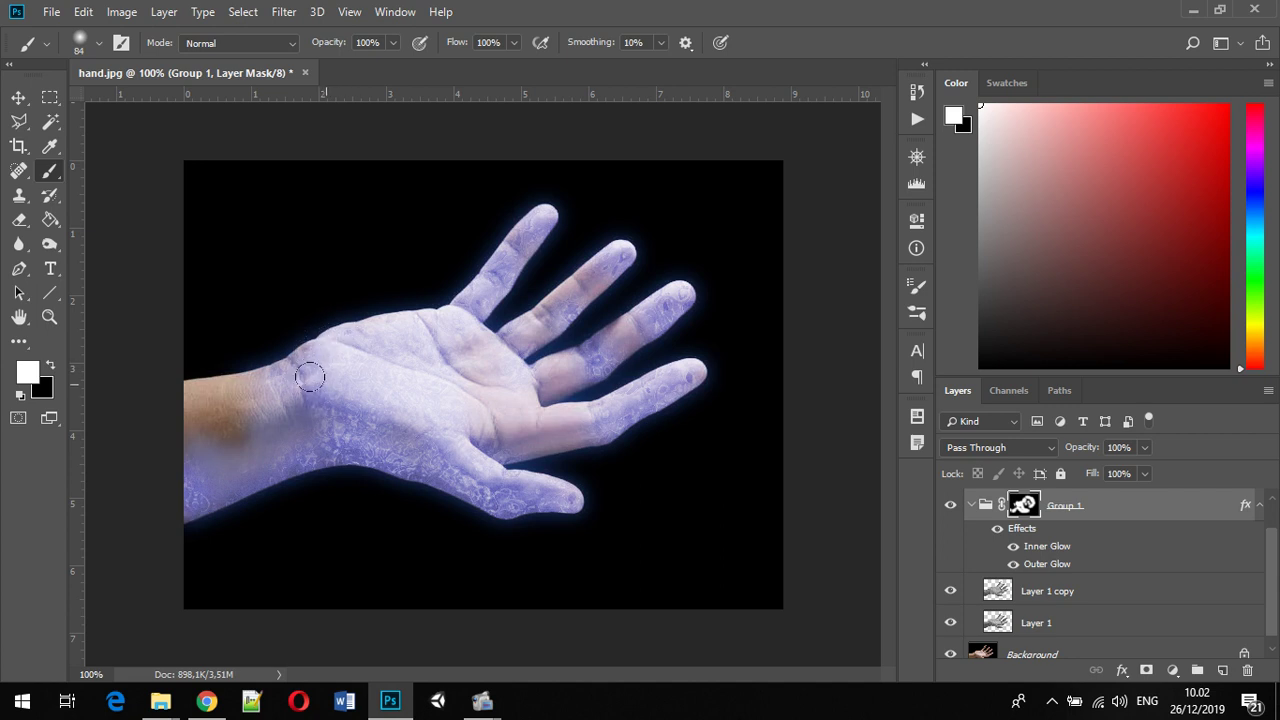
{"action": "mouse_move", "coordinate": [160, 700]}
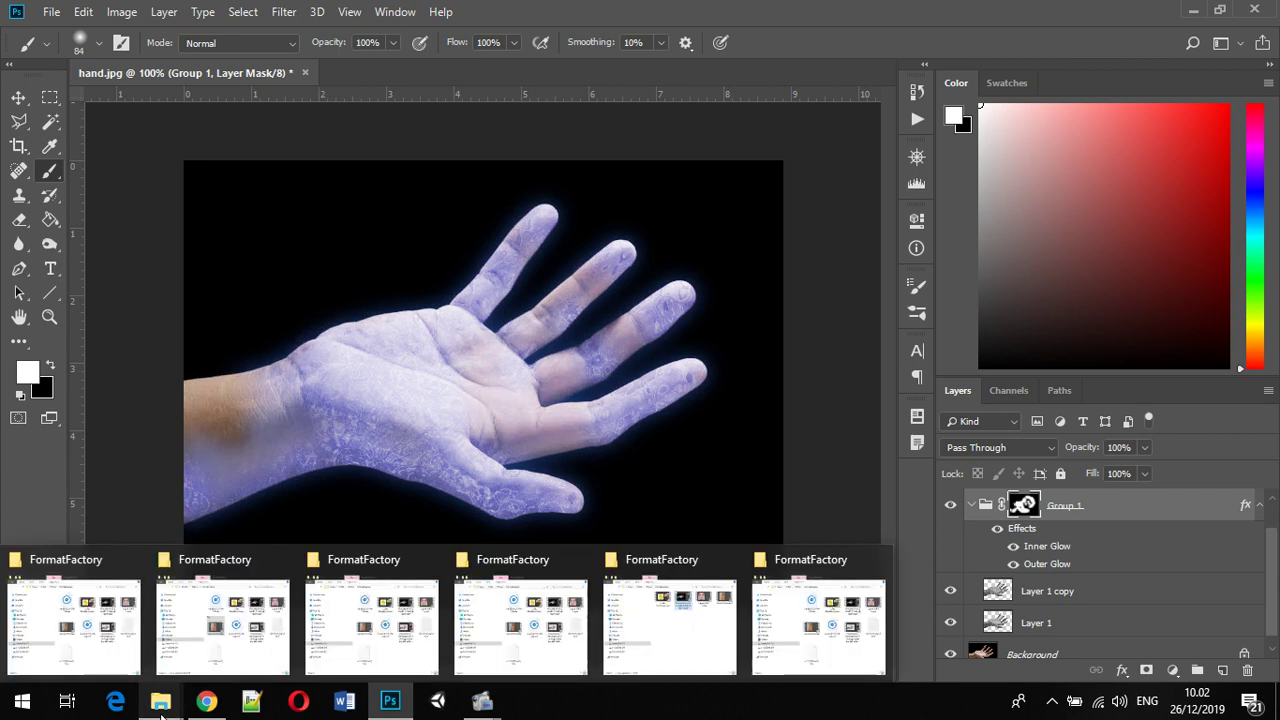
{"action": "mouse_move", "coordinate": [820, 643]}
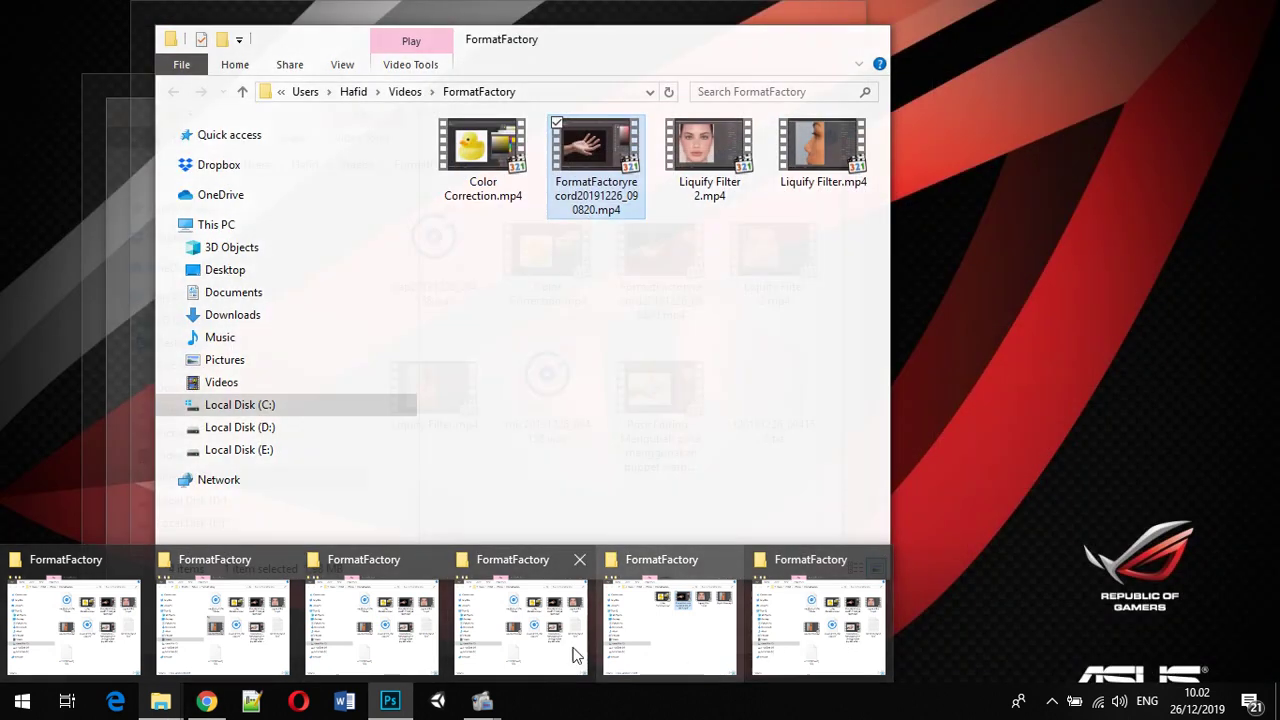
{"action": "mouse_move", "coordinate": [343, 645]}
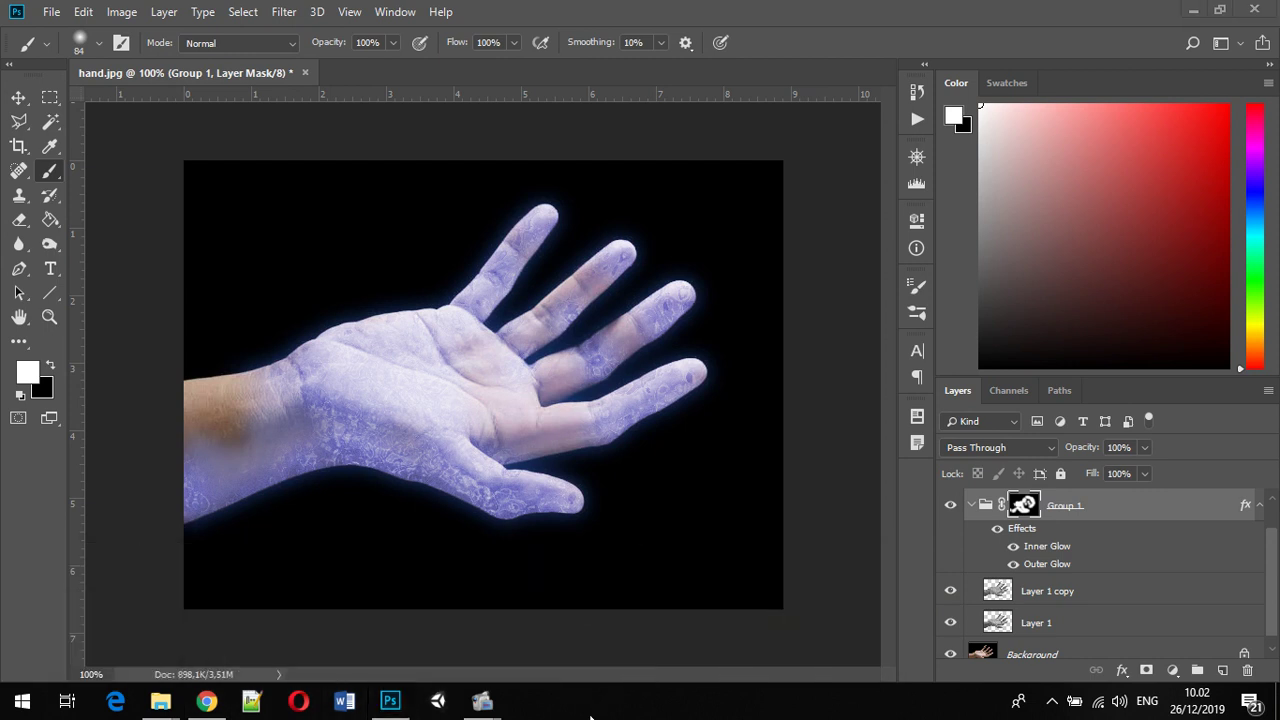
{"action": "key", "text": "super"}
{"action": "key", "text": "super"}
{"action": "left_click", "coordinate": [50, 12]}
{"action": "mouse_move", "coordinate": [83, 12]}
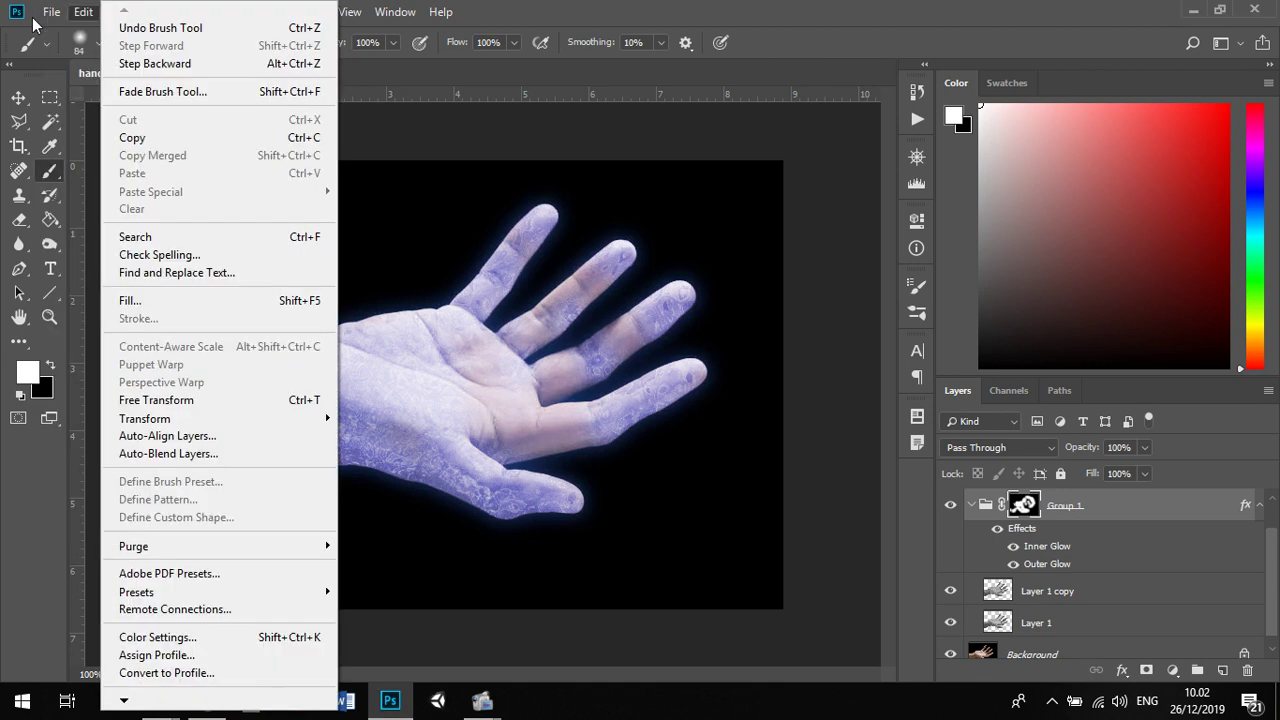
{"action": "left_click", "coordinate": [50, 12]}
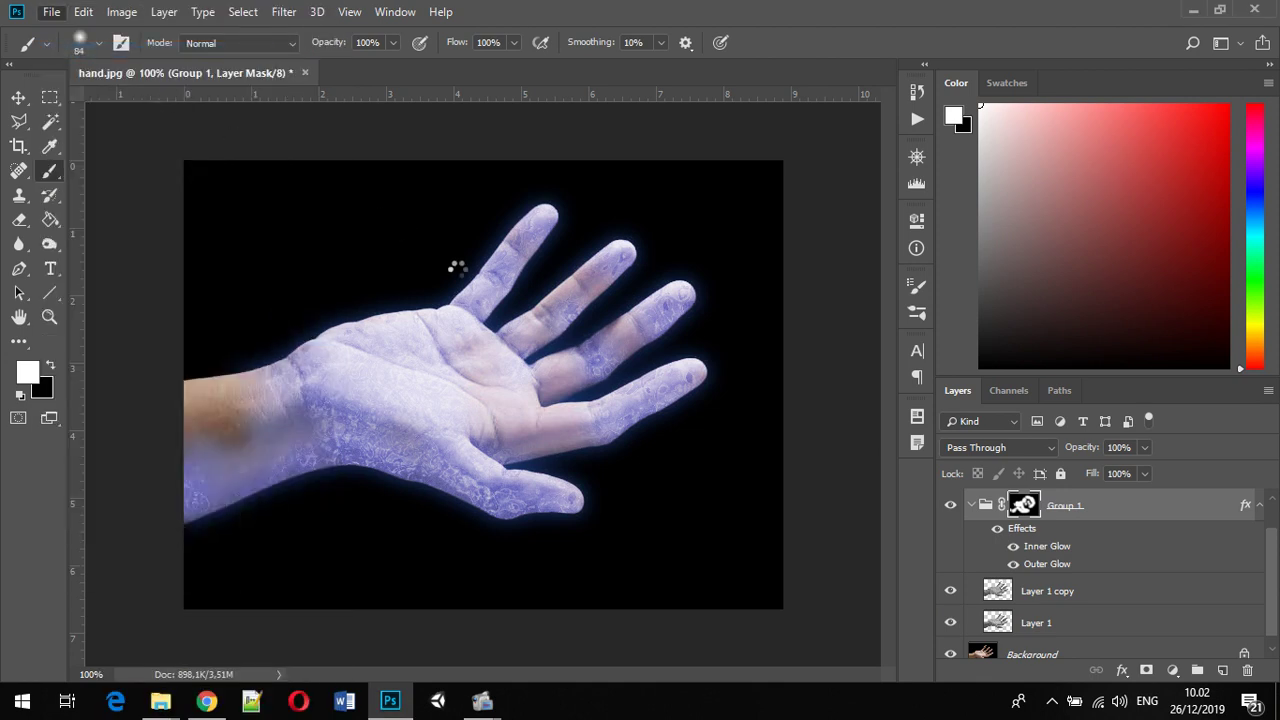
{"action": "key", "text": "ctrl+o"}
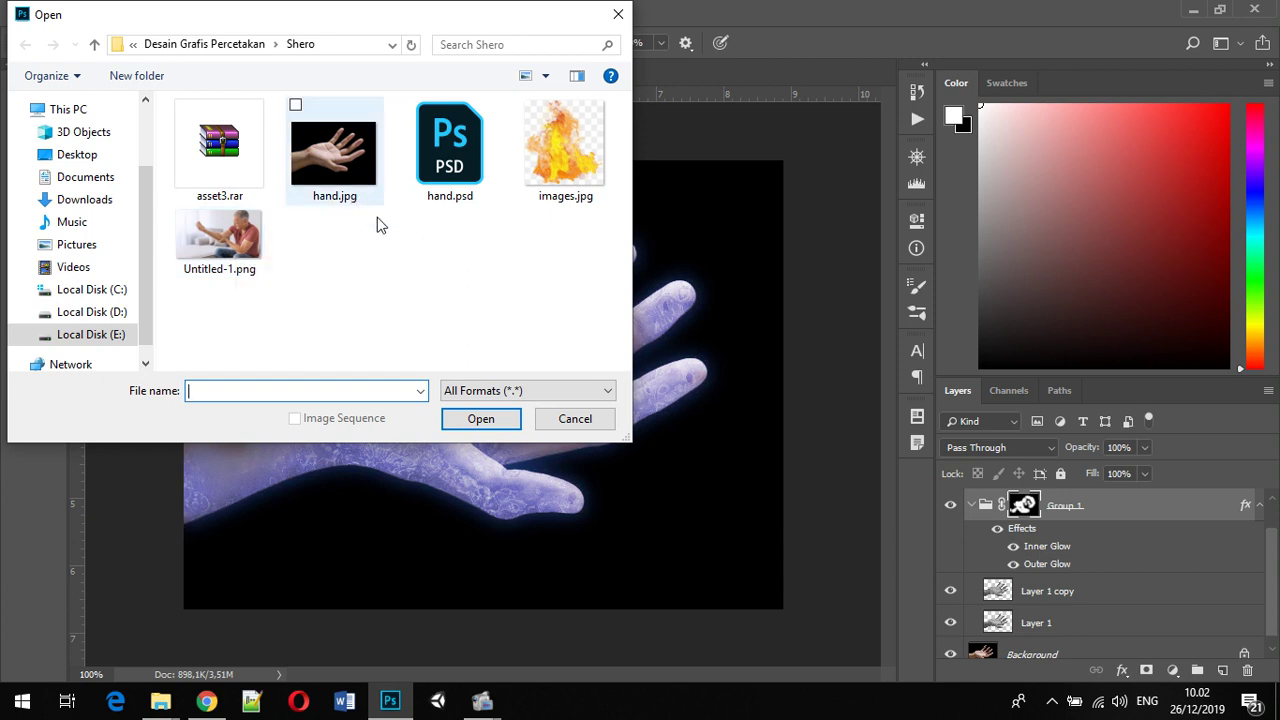
{"action": "left_click", "coordinate": [576, 430]}
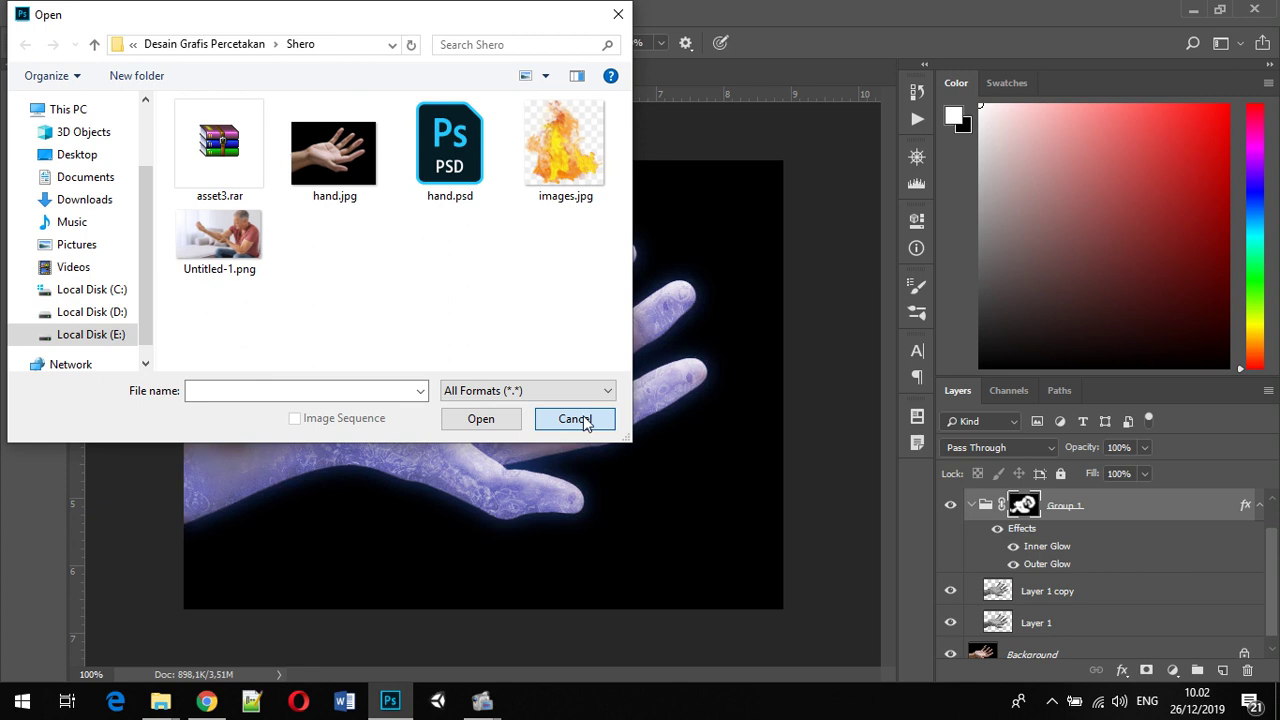
{"action": "left_click", "coordinate": [586, 424]}
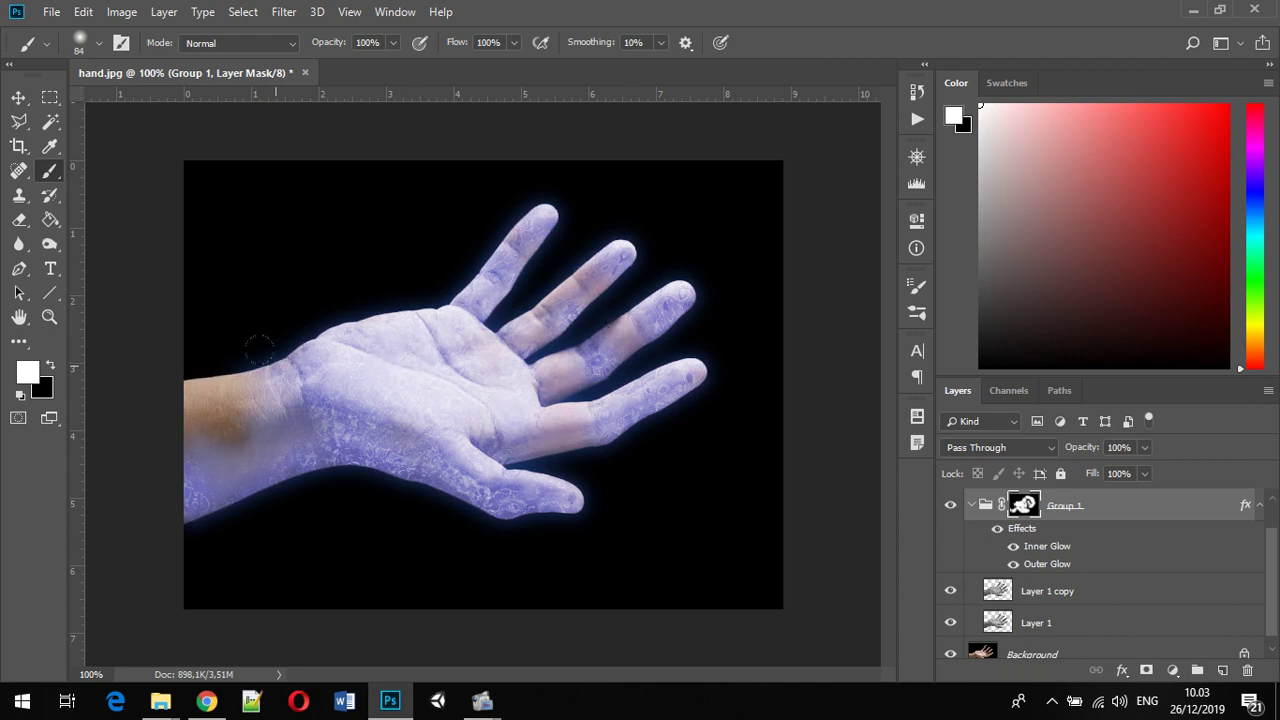
Paint white on Group 1's mask along the upper edge of the wrist
{"action": "mouse_move", "coordinate": [258, 349]}
{"action": "left_mouse_down"}
{"action": "mouse_move", "coordinate": [209, 334]}
{"action": "mouse_move", "coordinate": [249, 329]}
{"action": "left_mouse_up"}
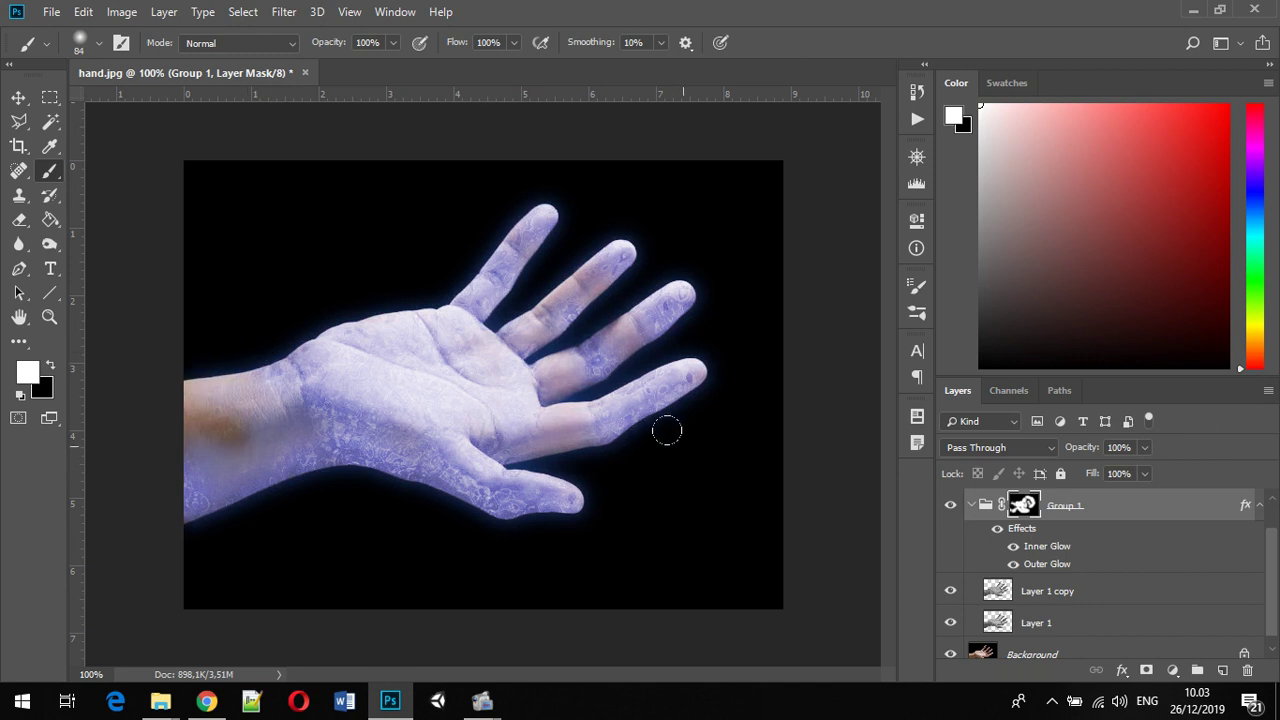
{"action": "mouse_move", "coordinate": [484, 703]}
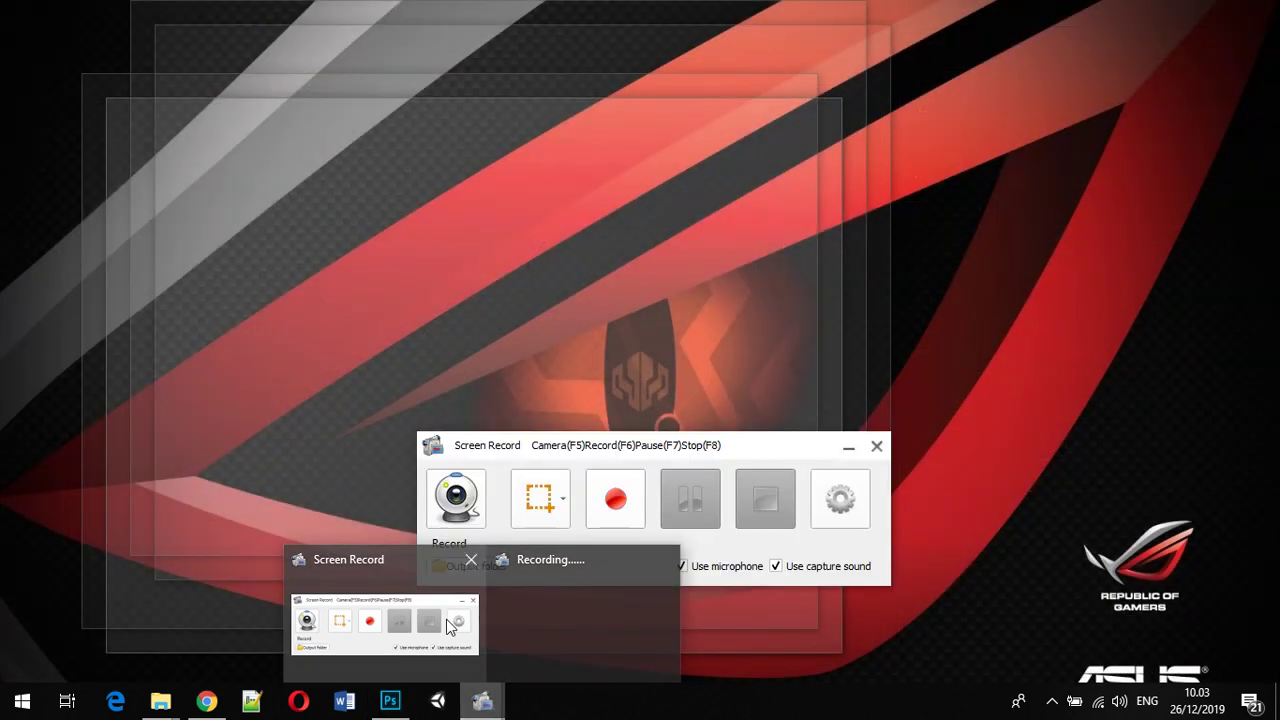
{"action": "left_click", "coordinate": [450, 626]}
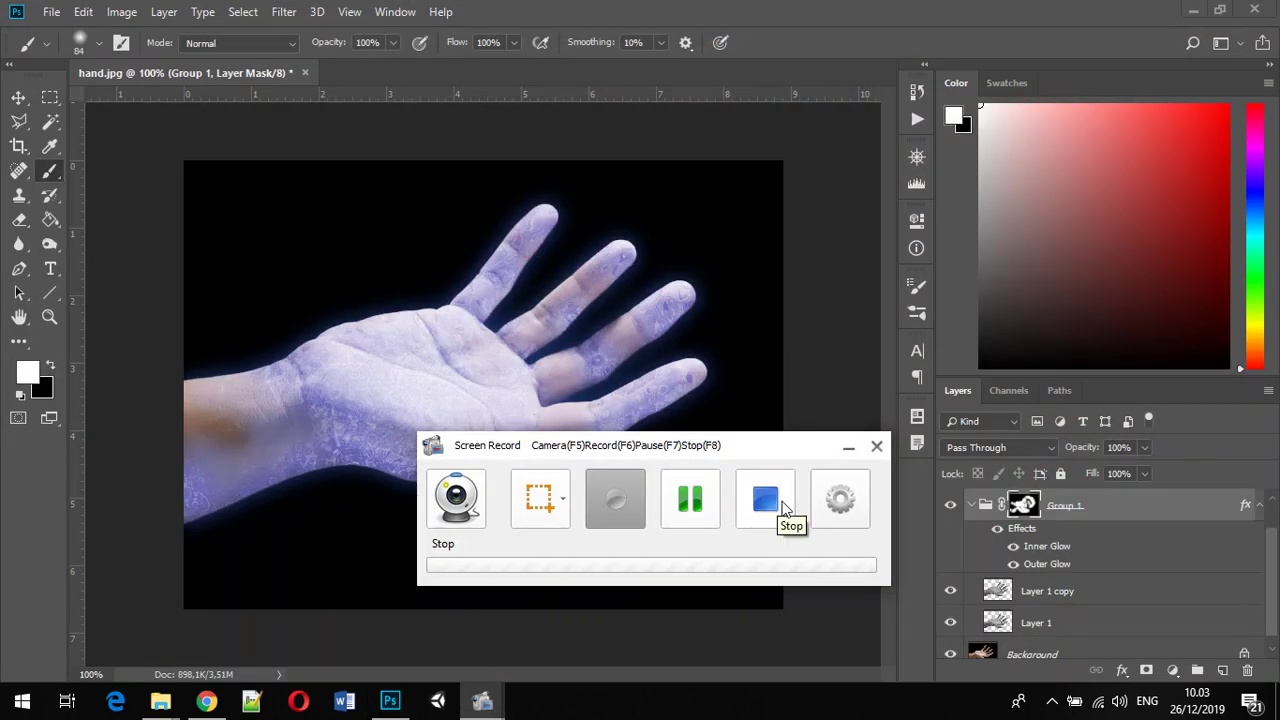